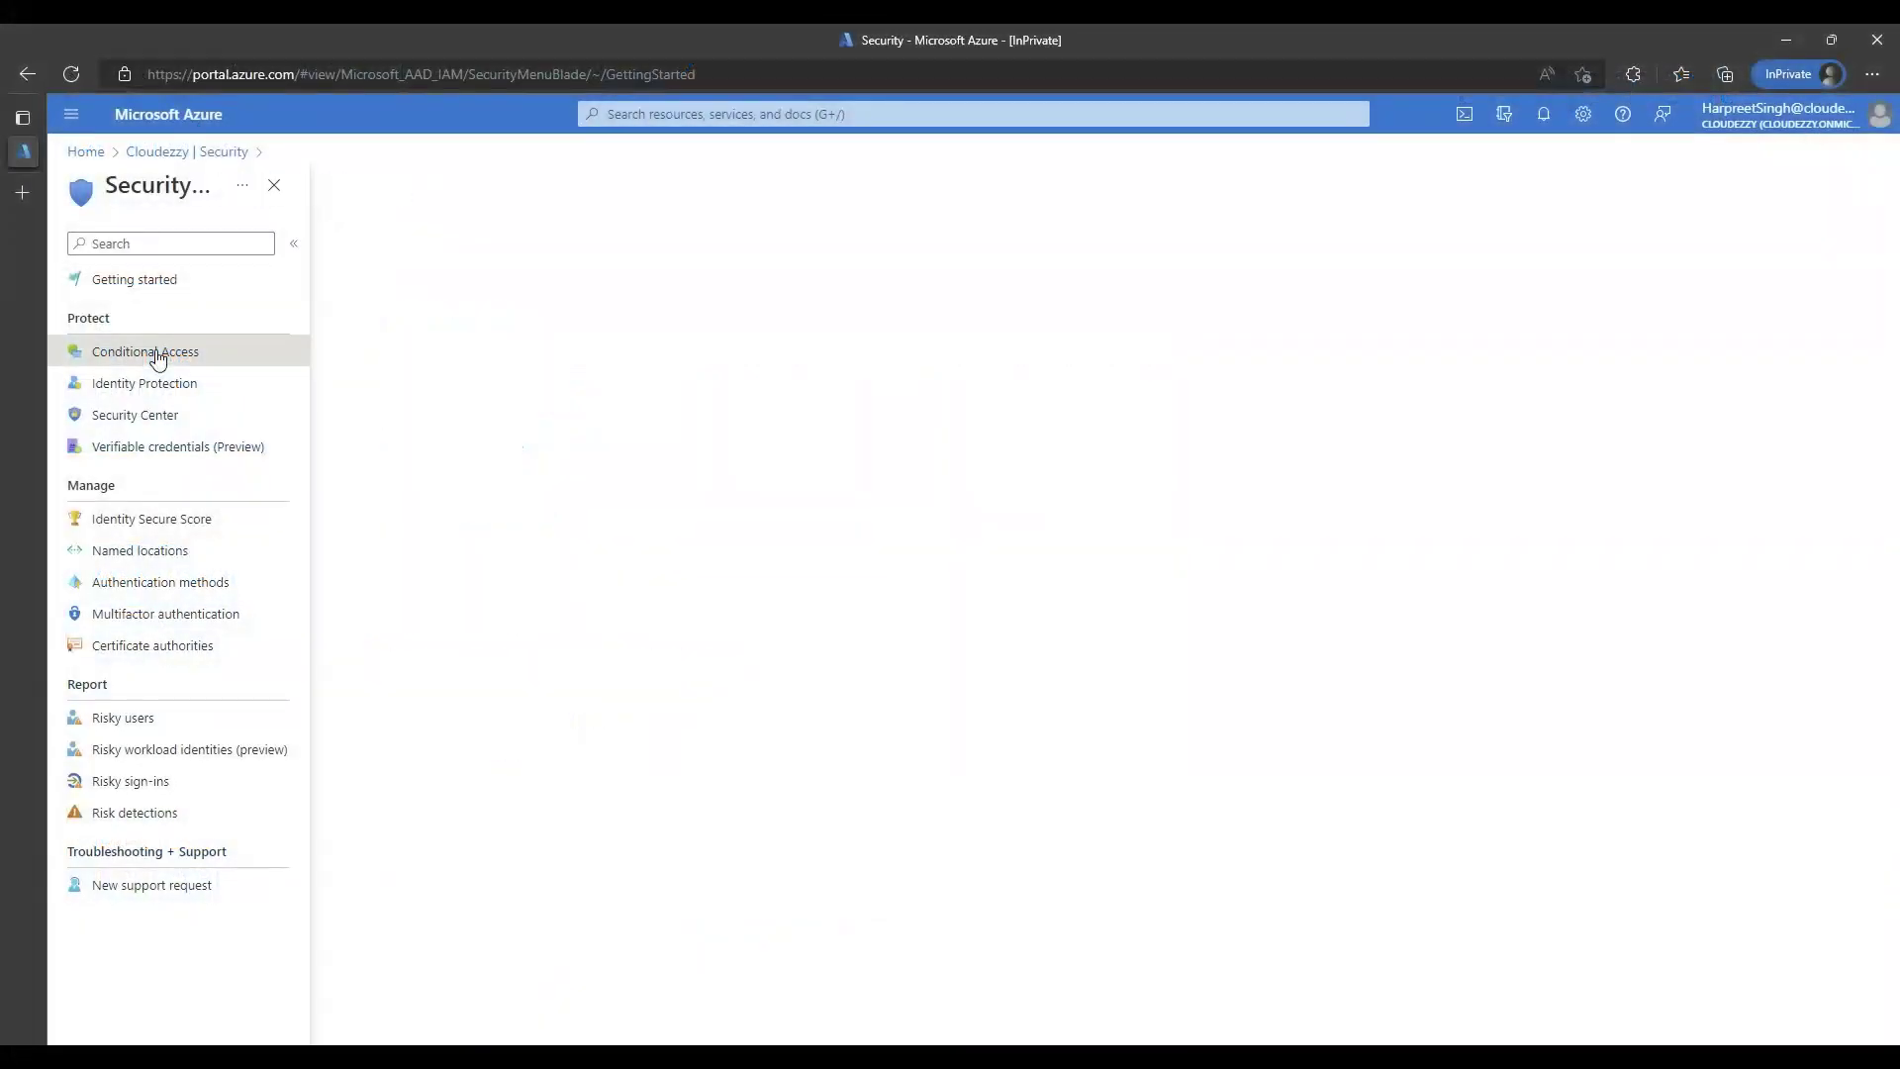
Step: Leave the scenario slide and open the Azure portal's Conditional Access Policies page
click(157, 354)
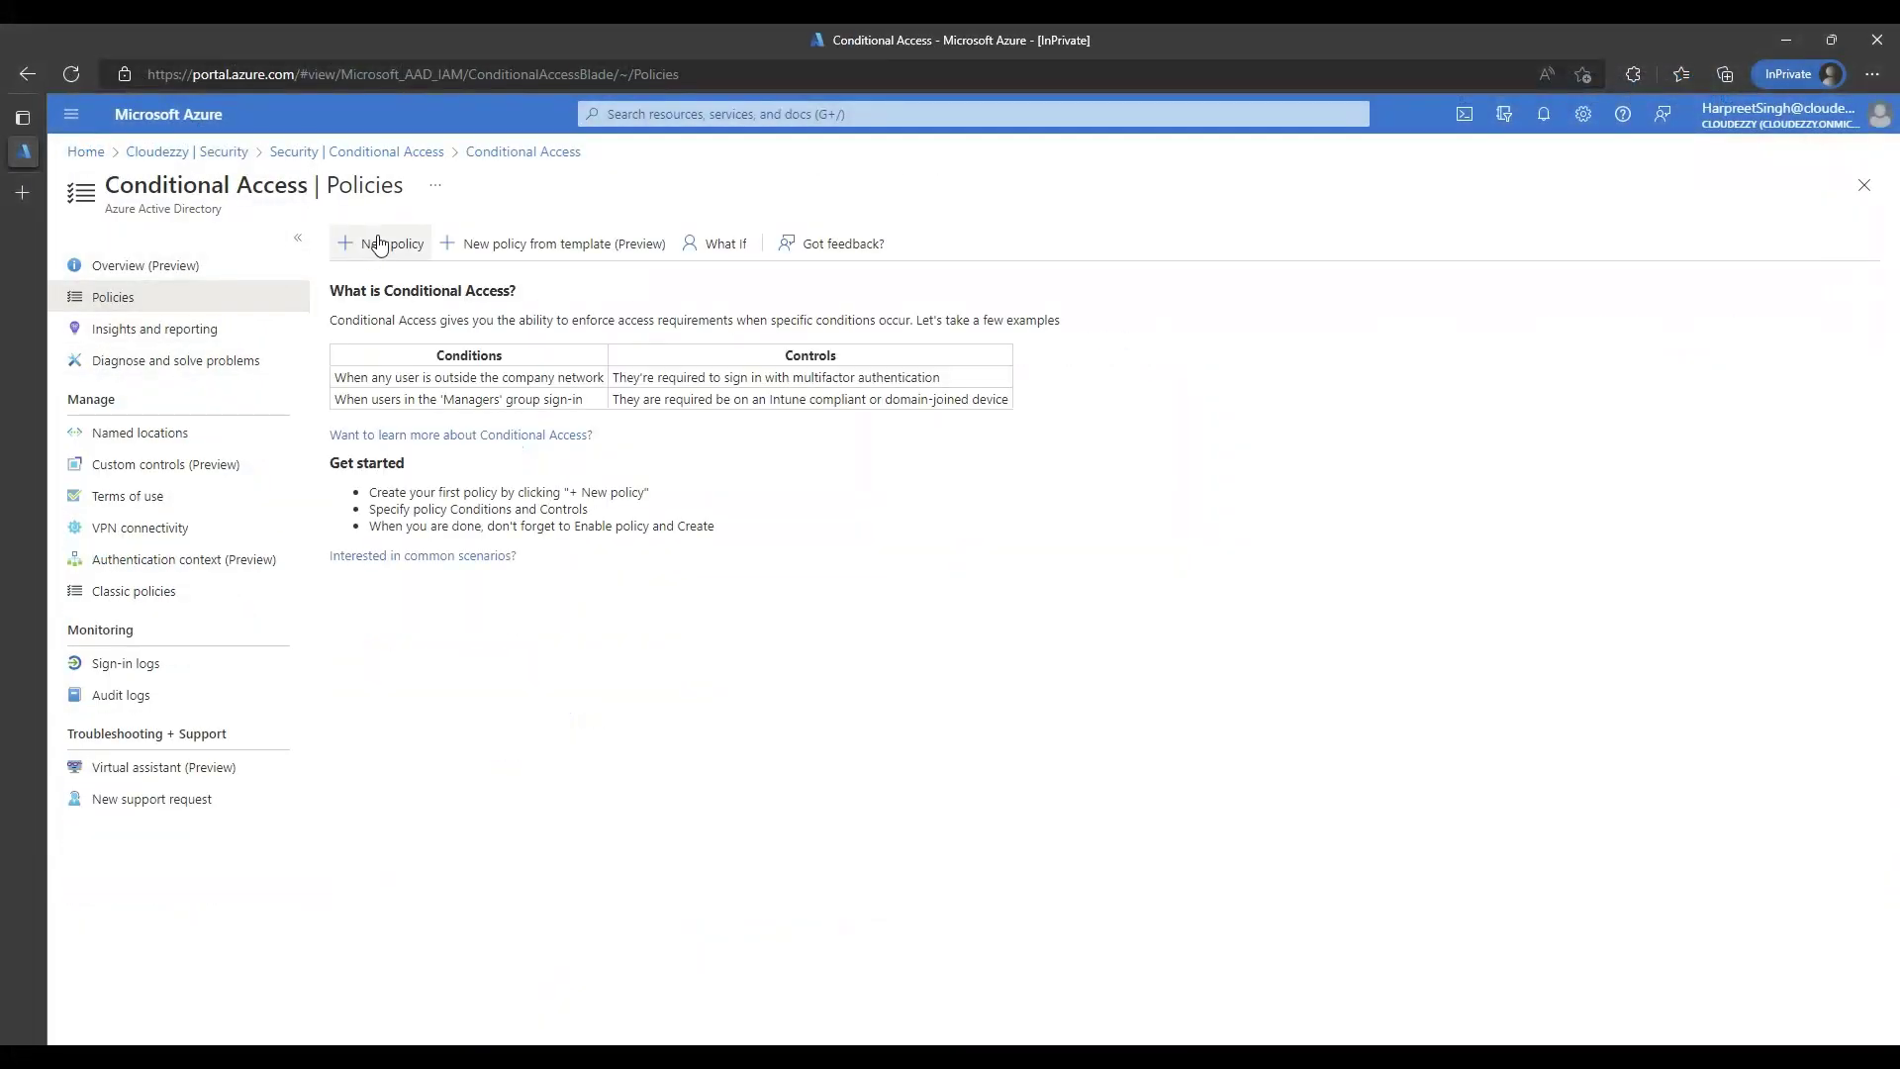
Step: Start a new Conditional Access policy and paste the name CA001
click(379, 245)
click(196, 365)
key(ctrl+v)
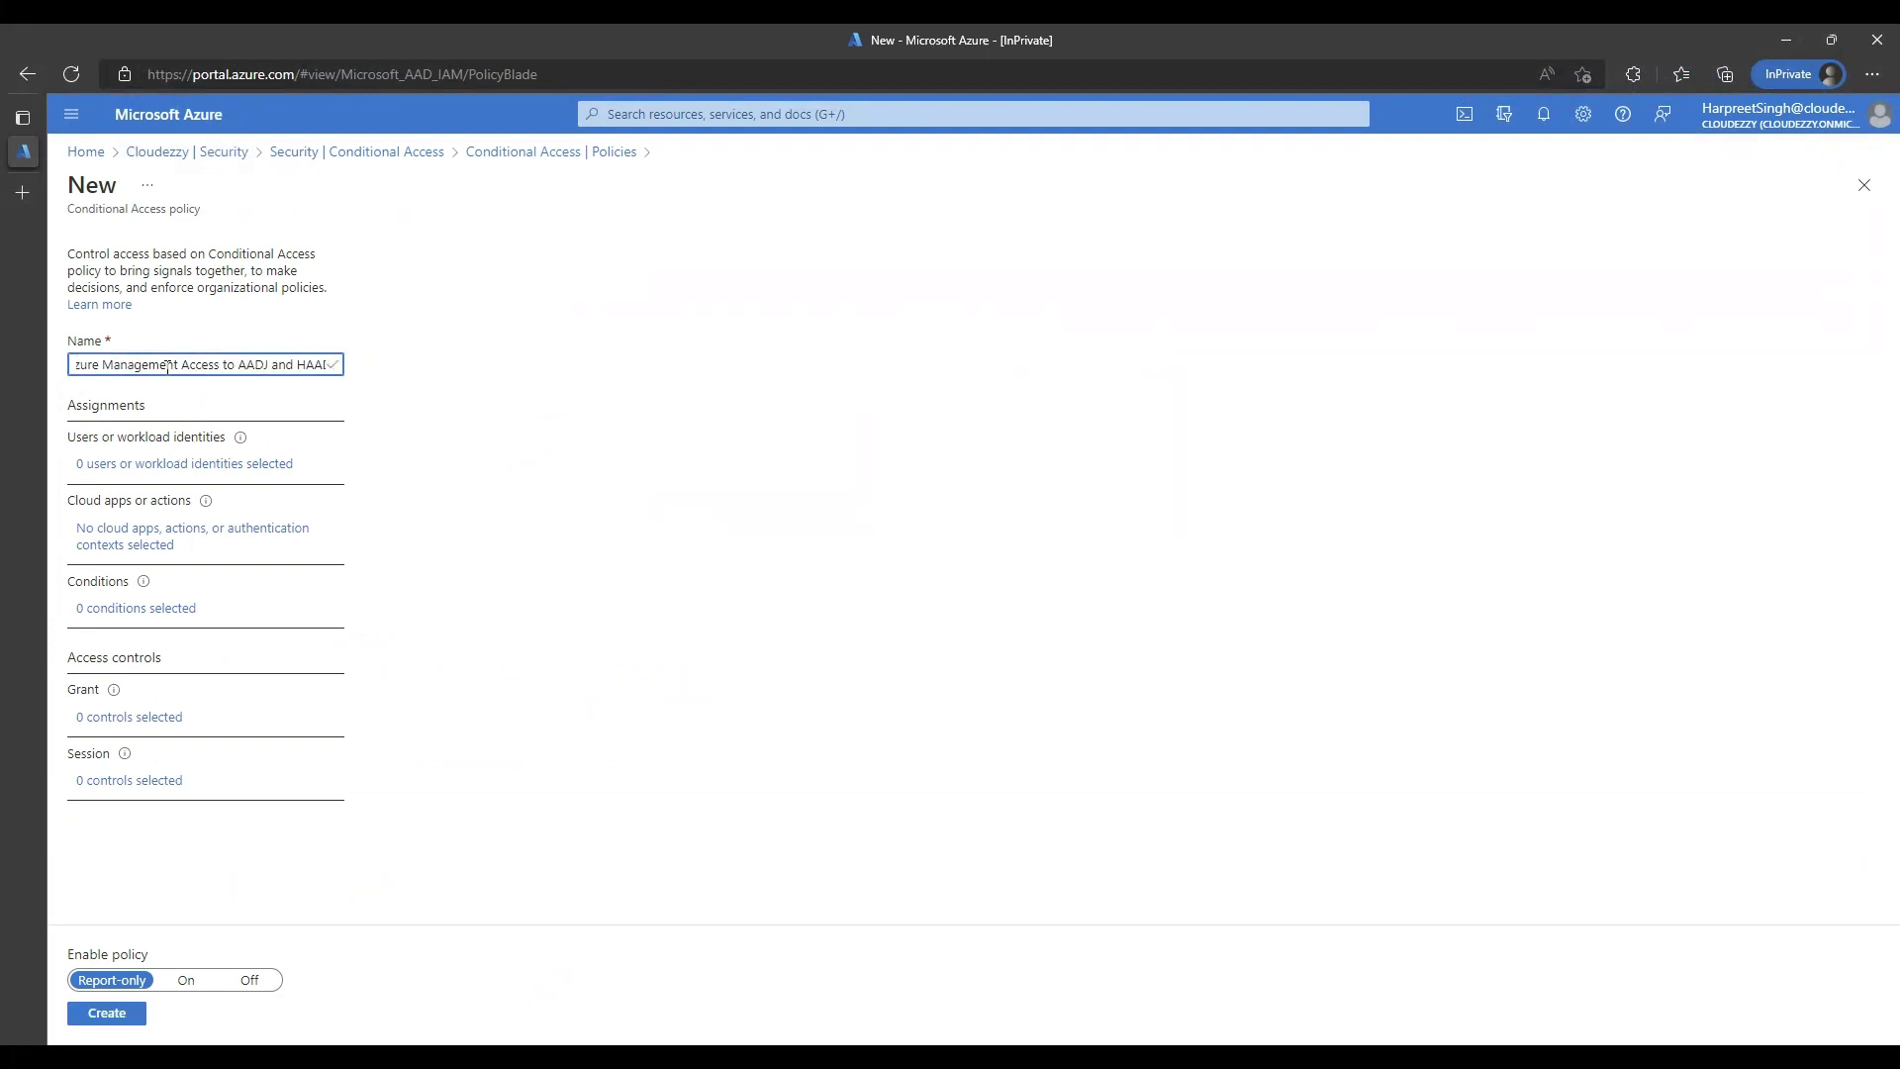
Step: Assign the policy to All users, excluding the Global administrator directory role
click(138, 465)
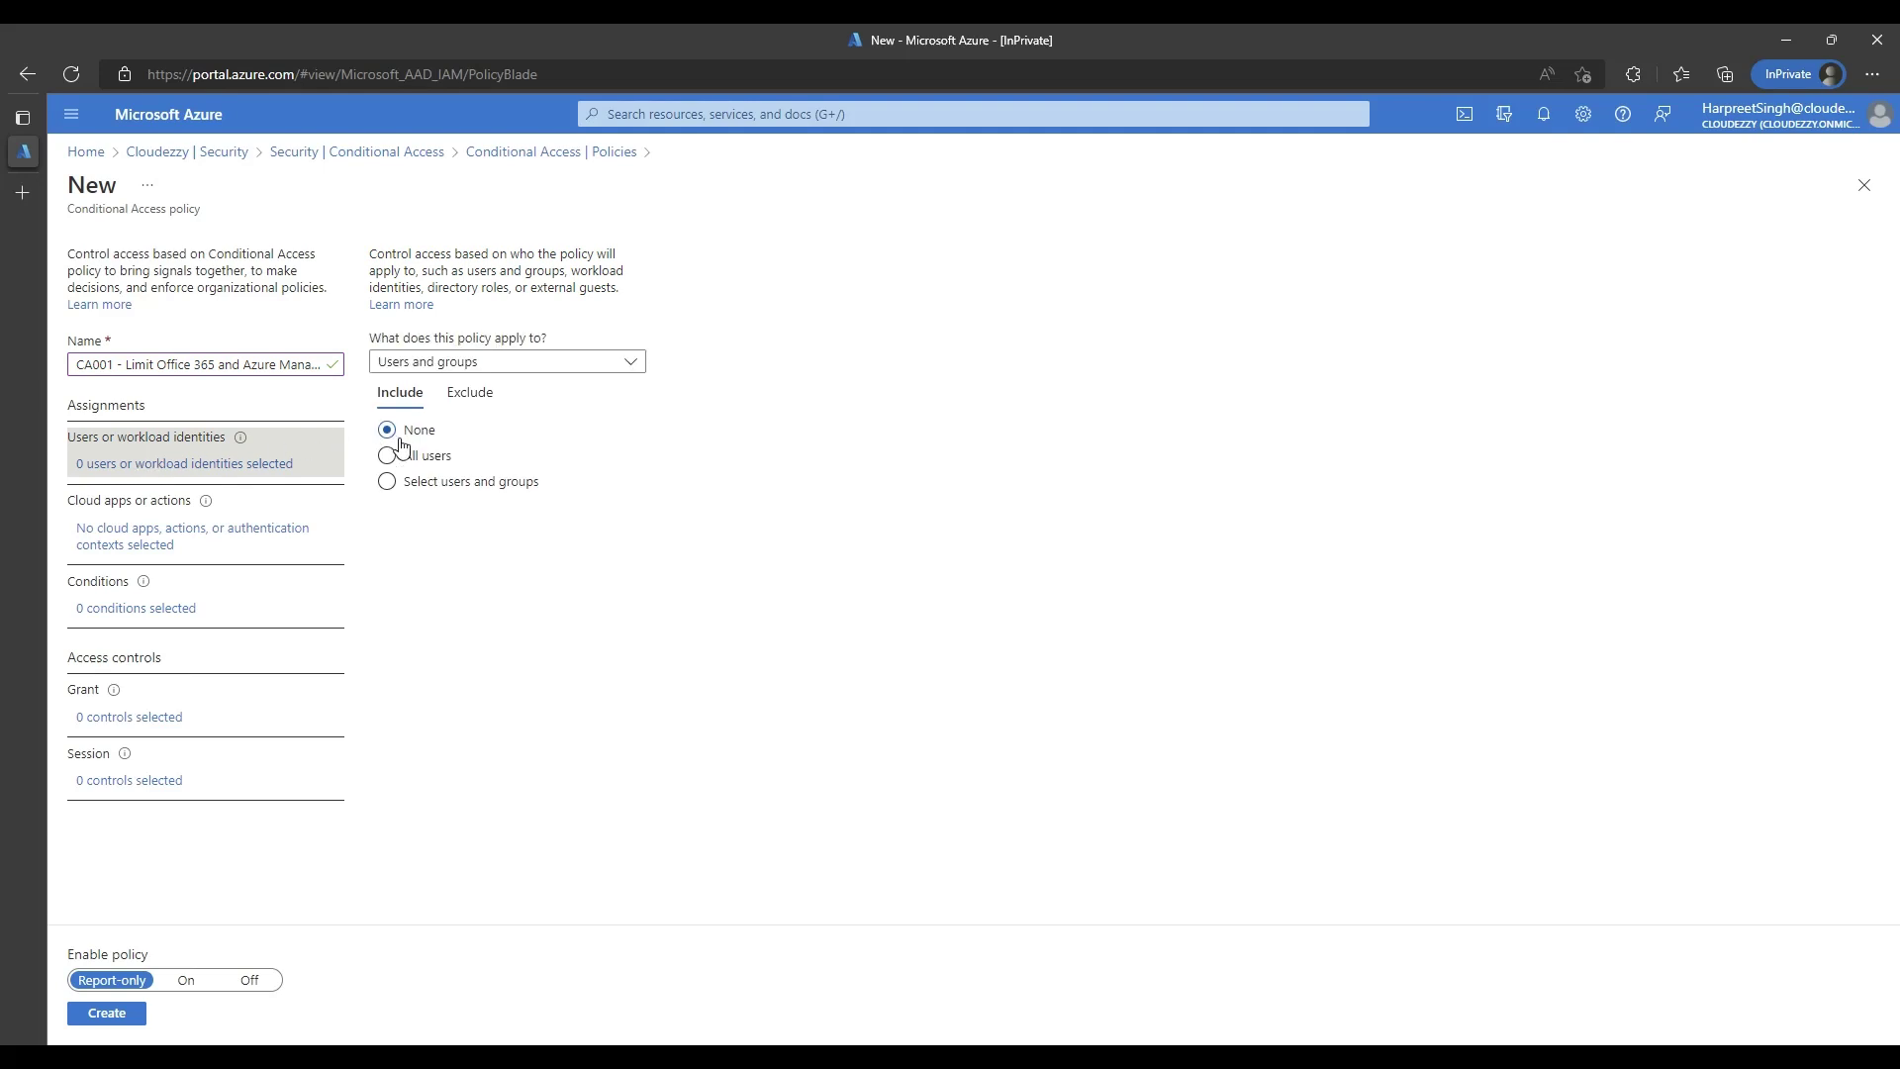
click(407, 457)
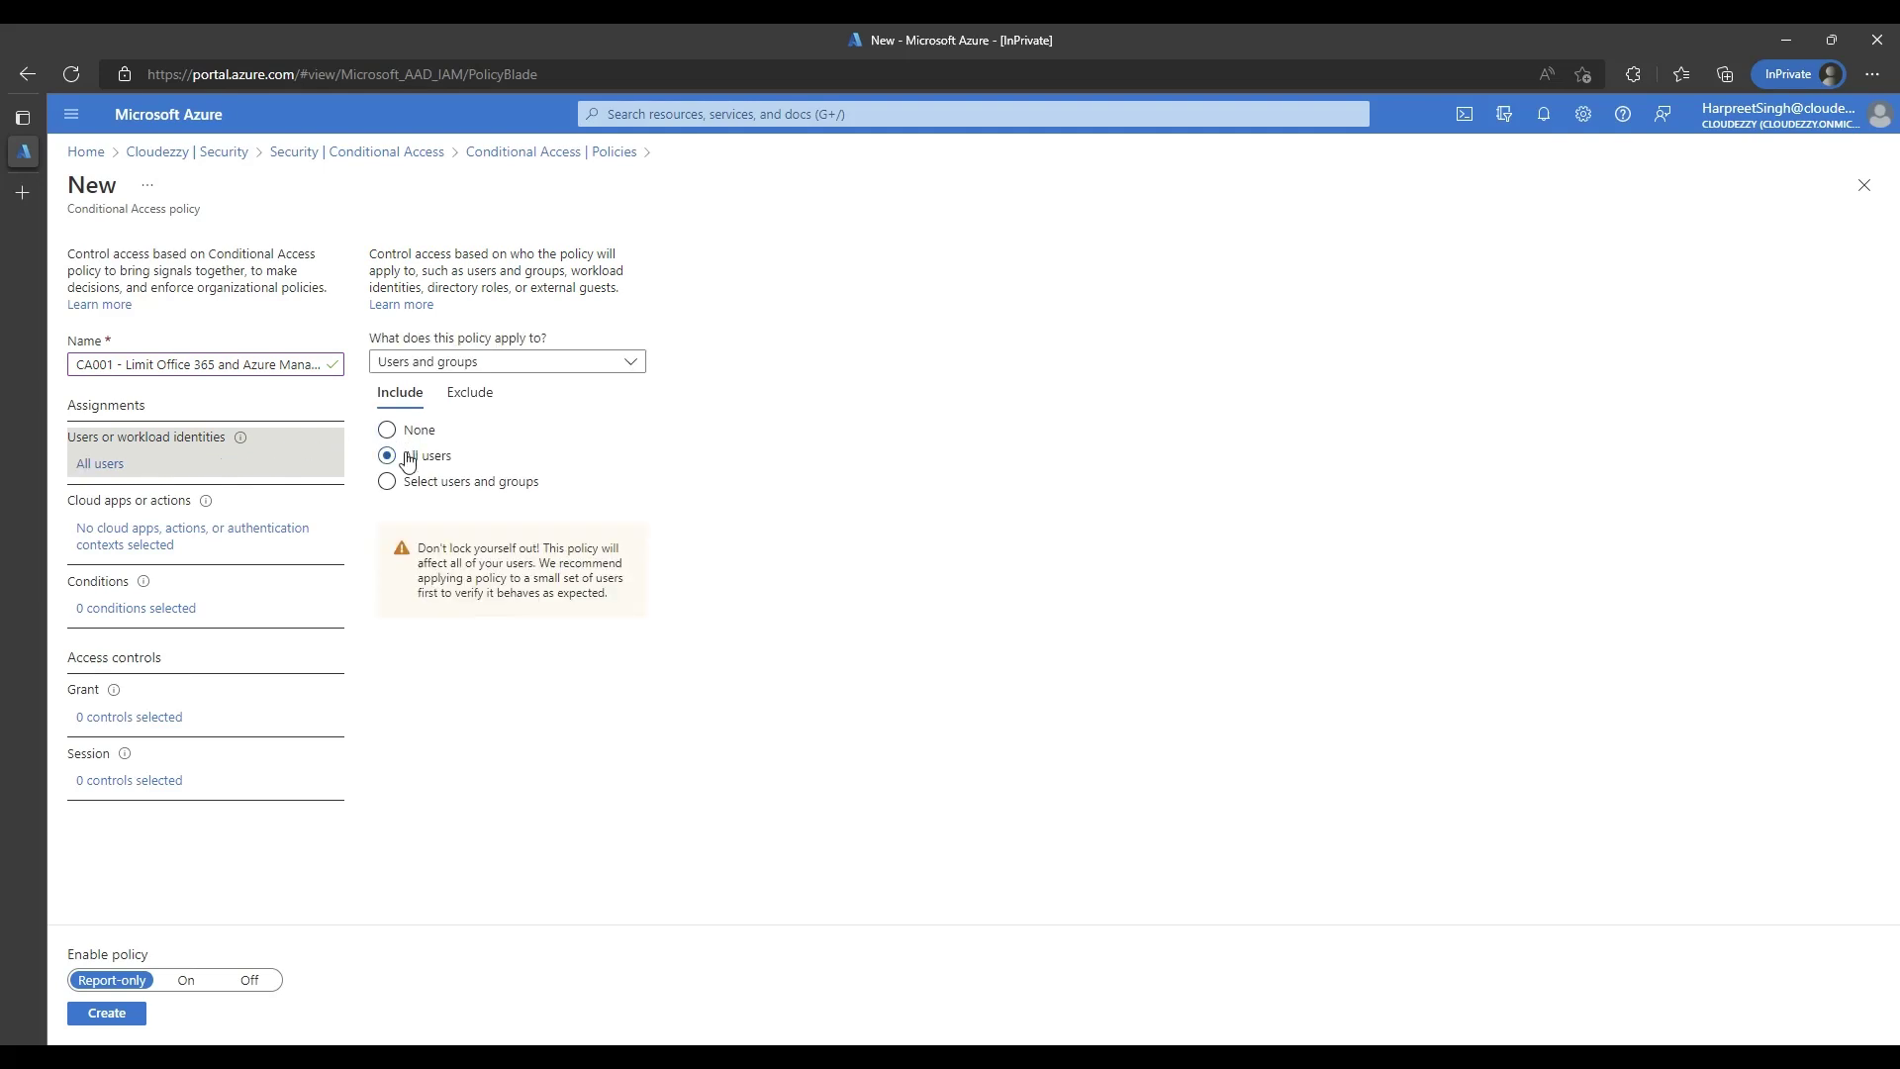
click(480, 392)
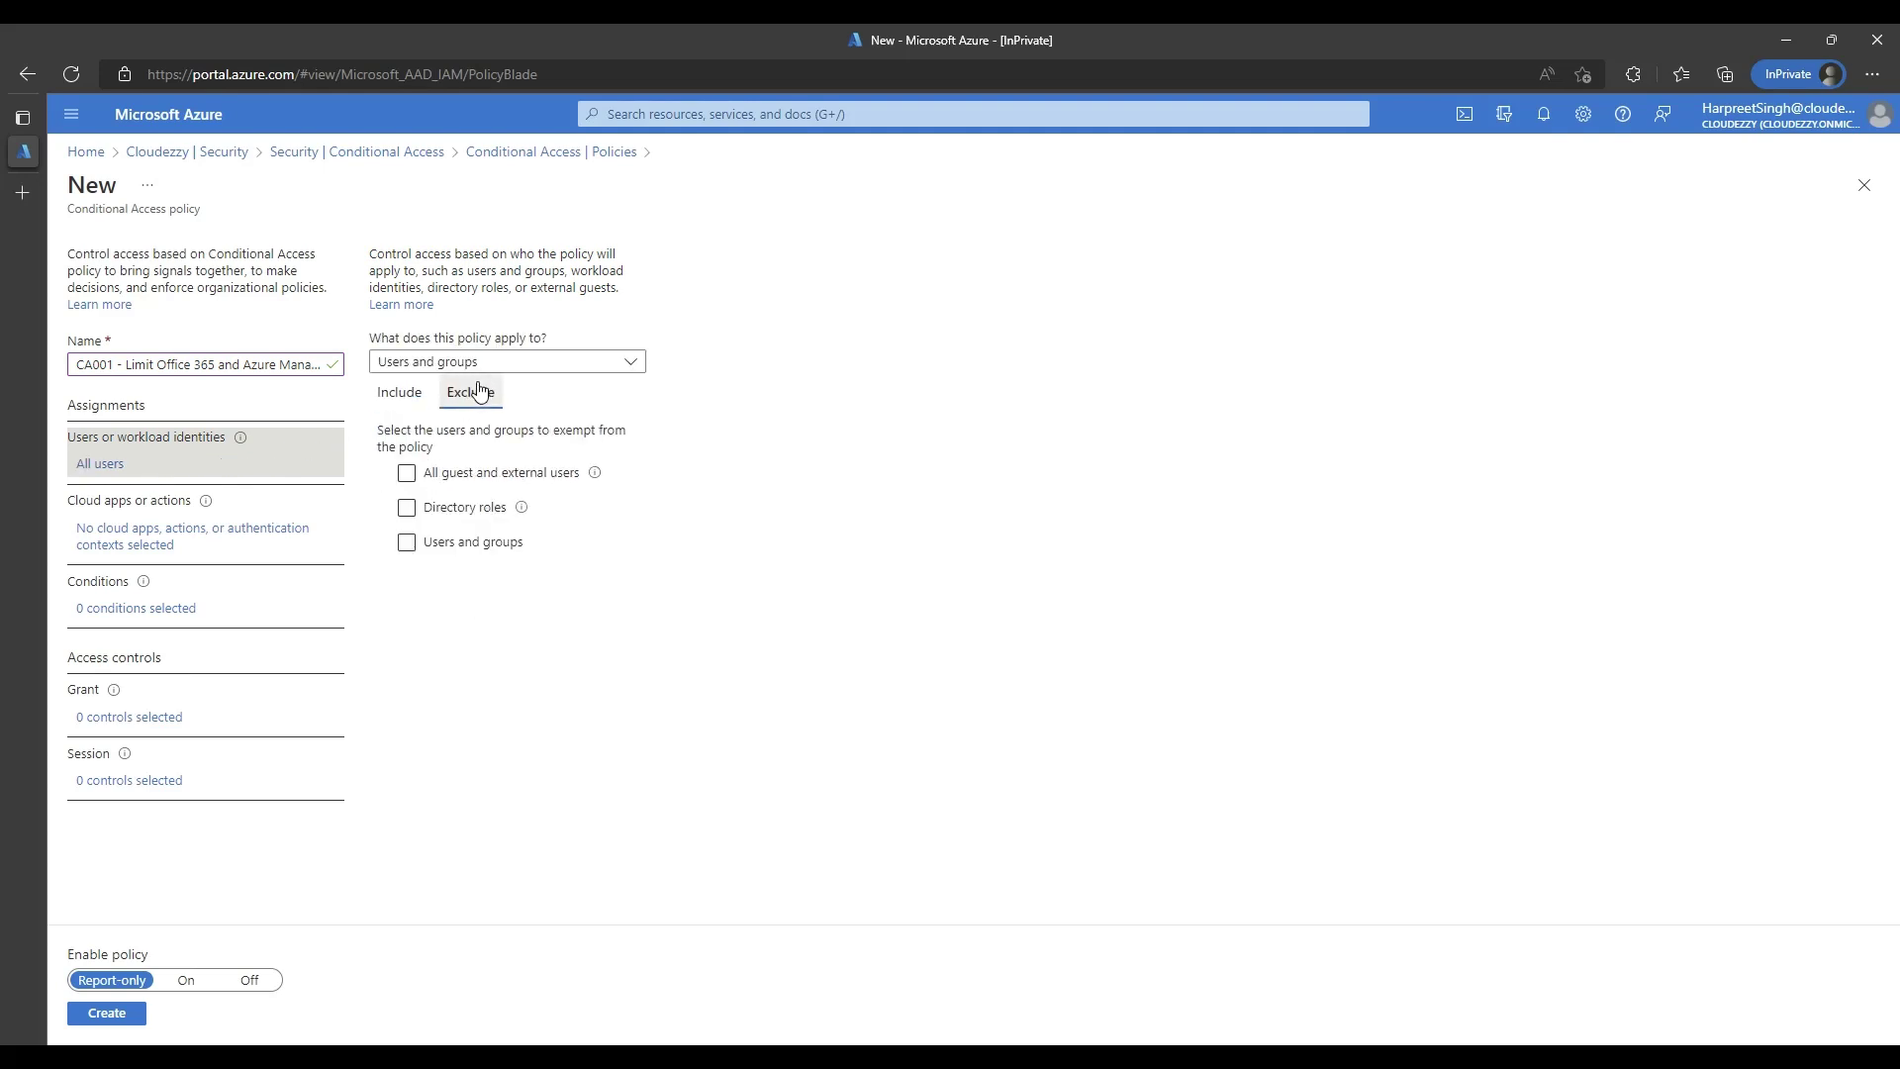
click(406, 508)
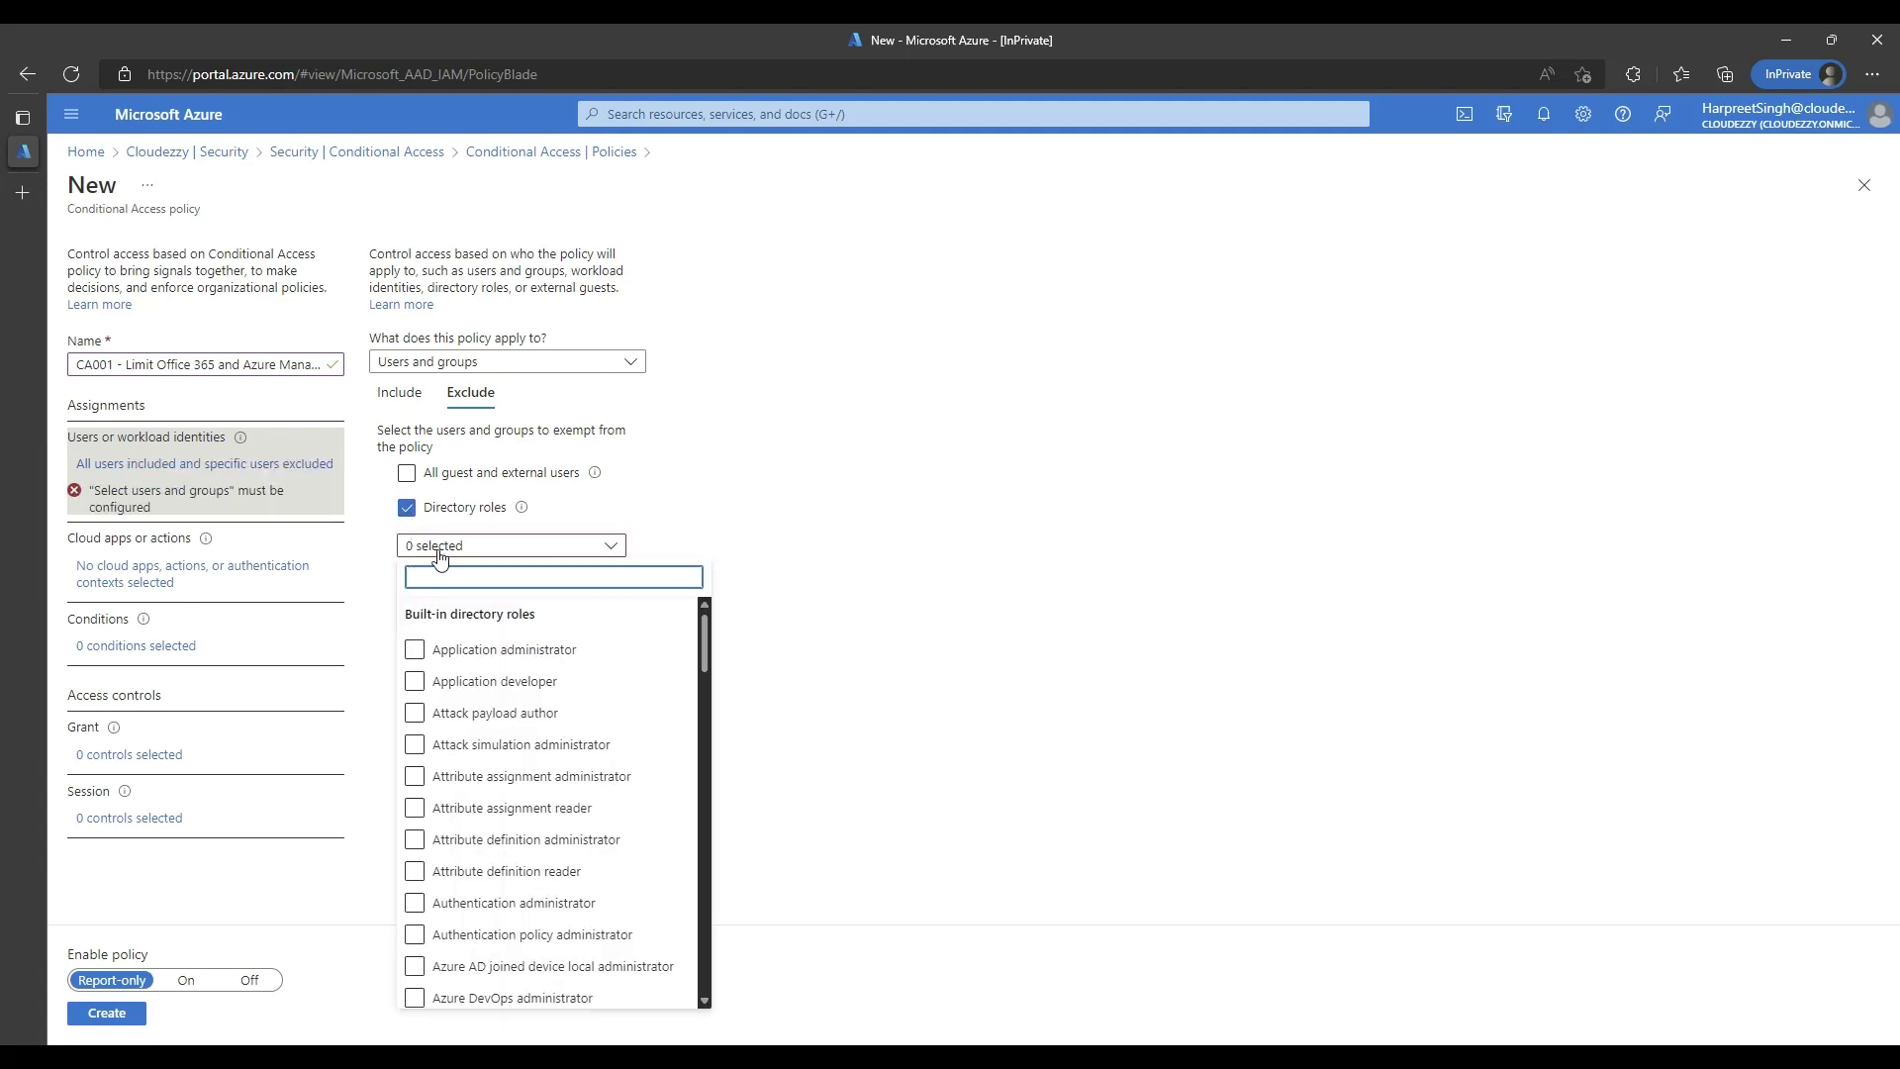
text(Go)
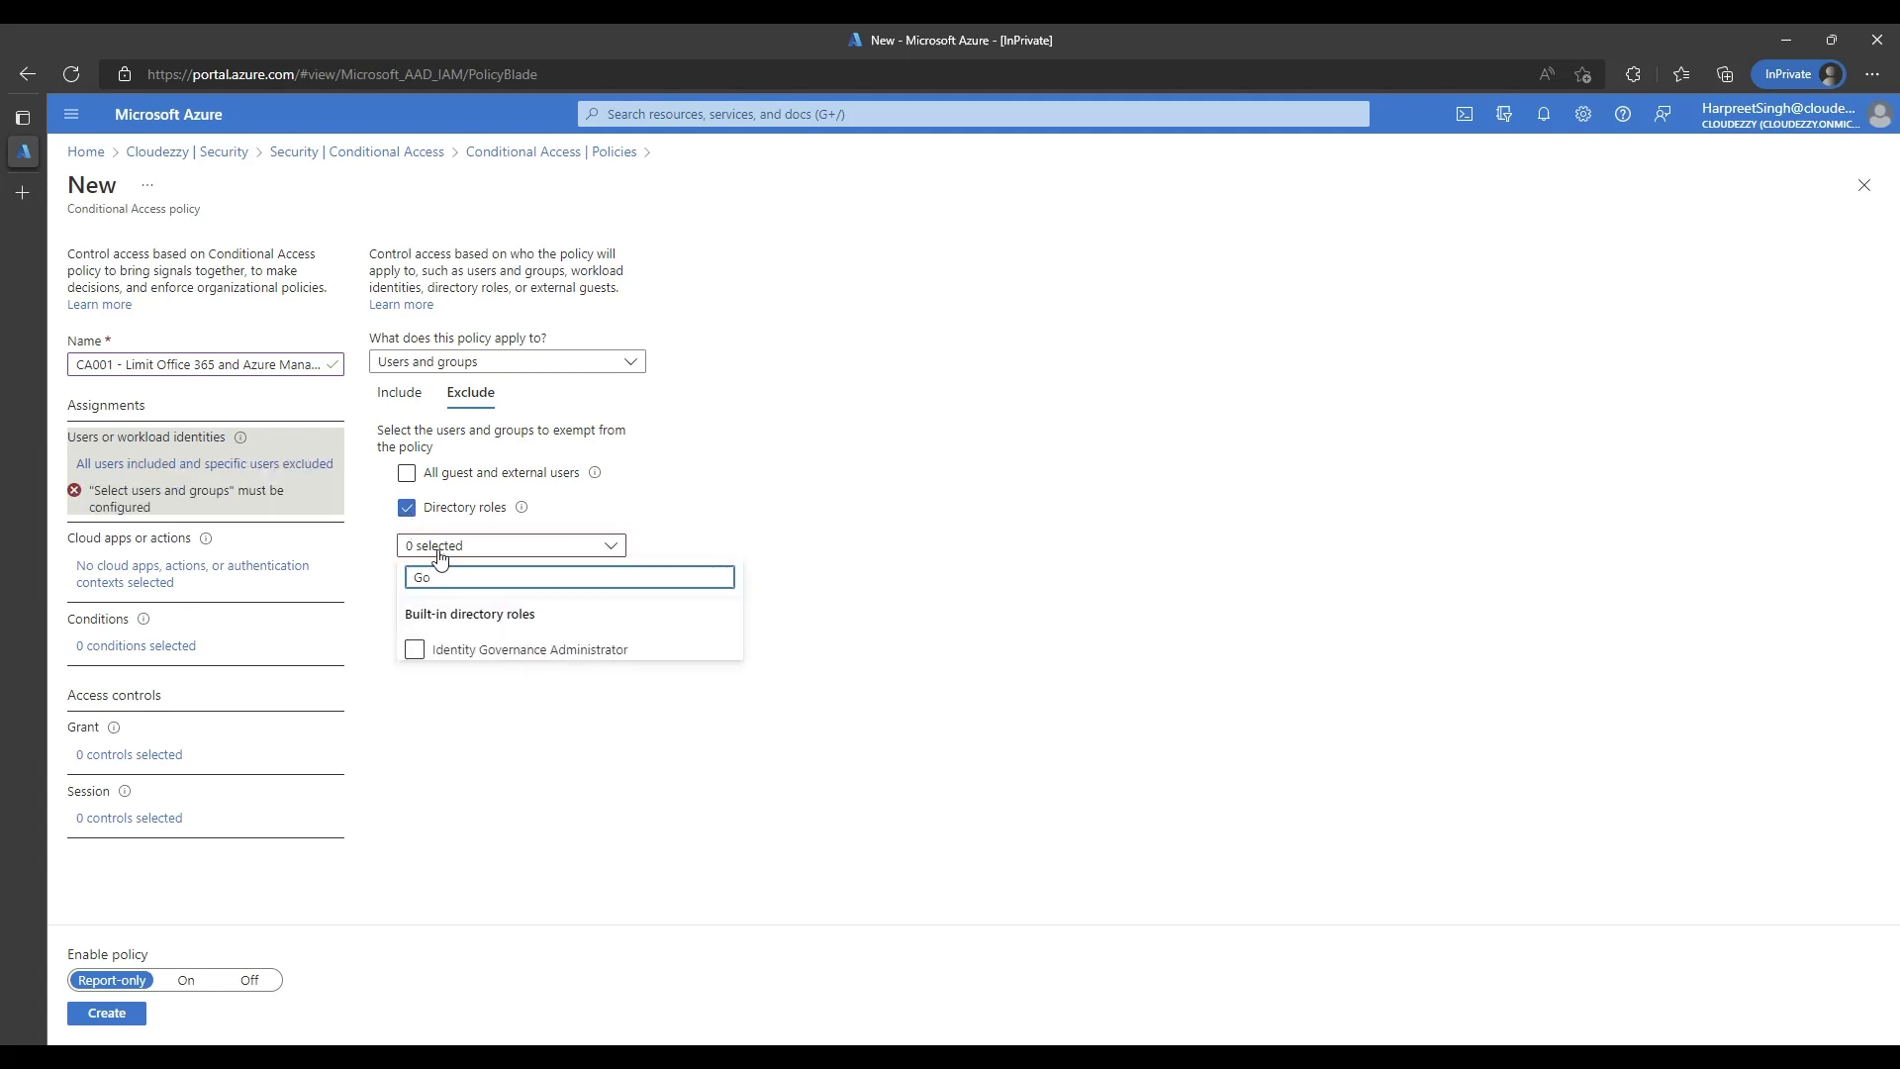
key(BackSpace)
text(lo)
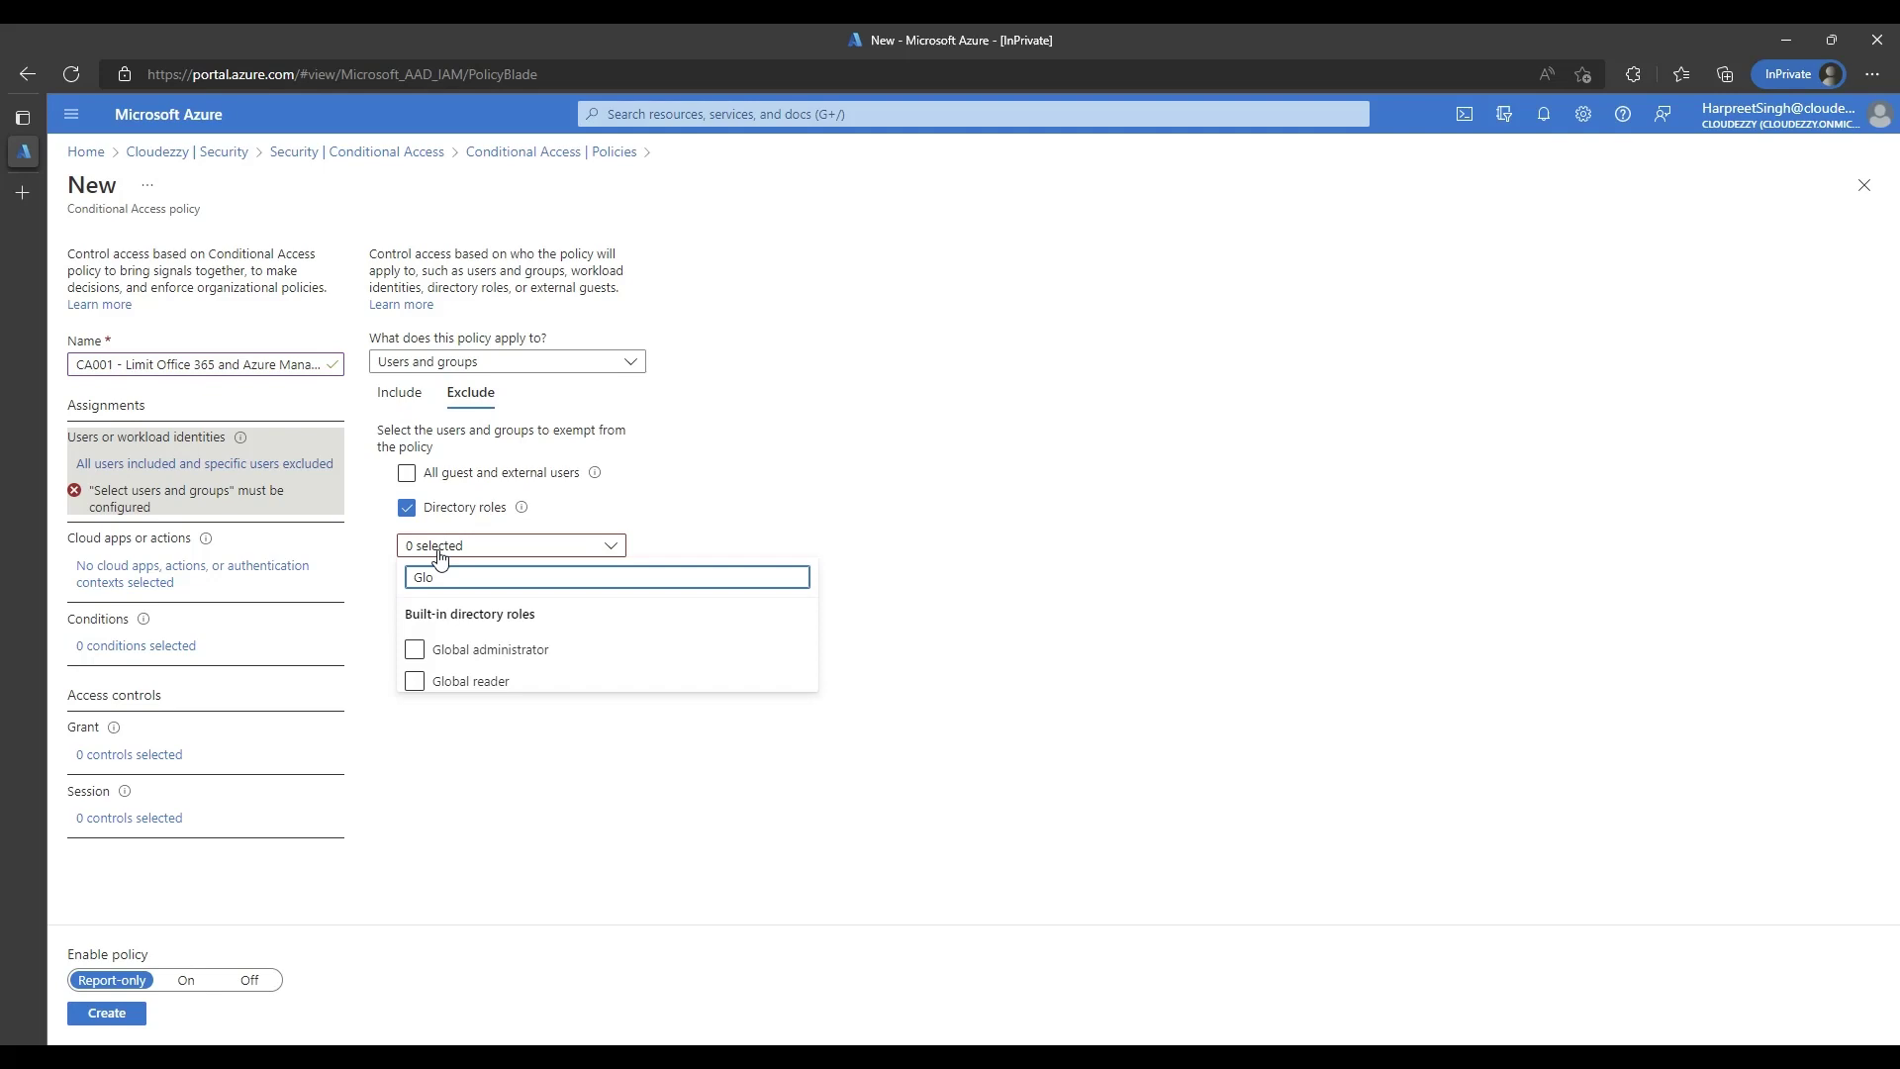
click(415, 650)
click(413, 820)
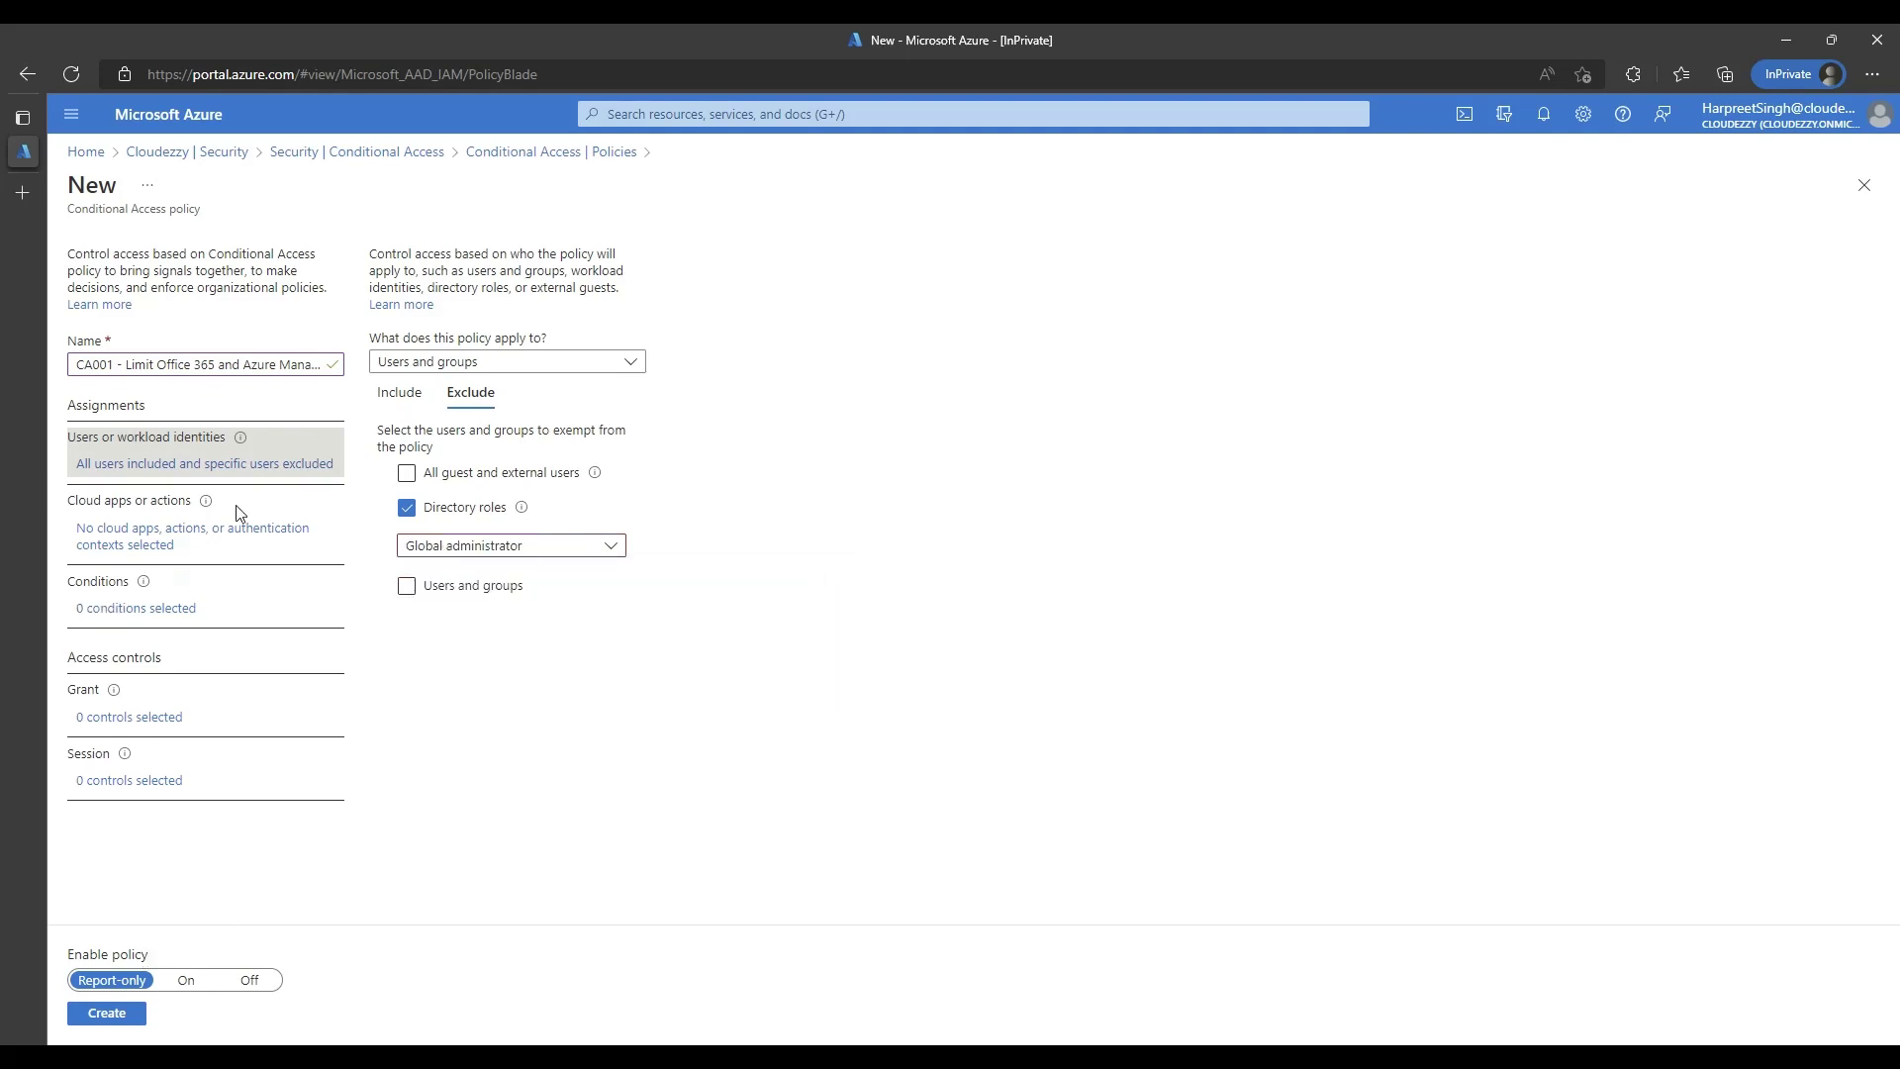
click(203, 536)
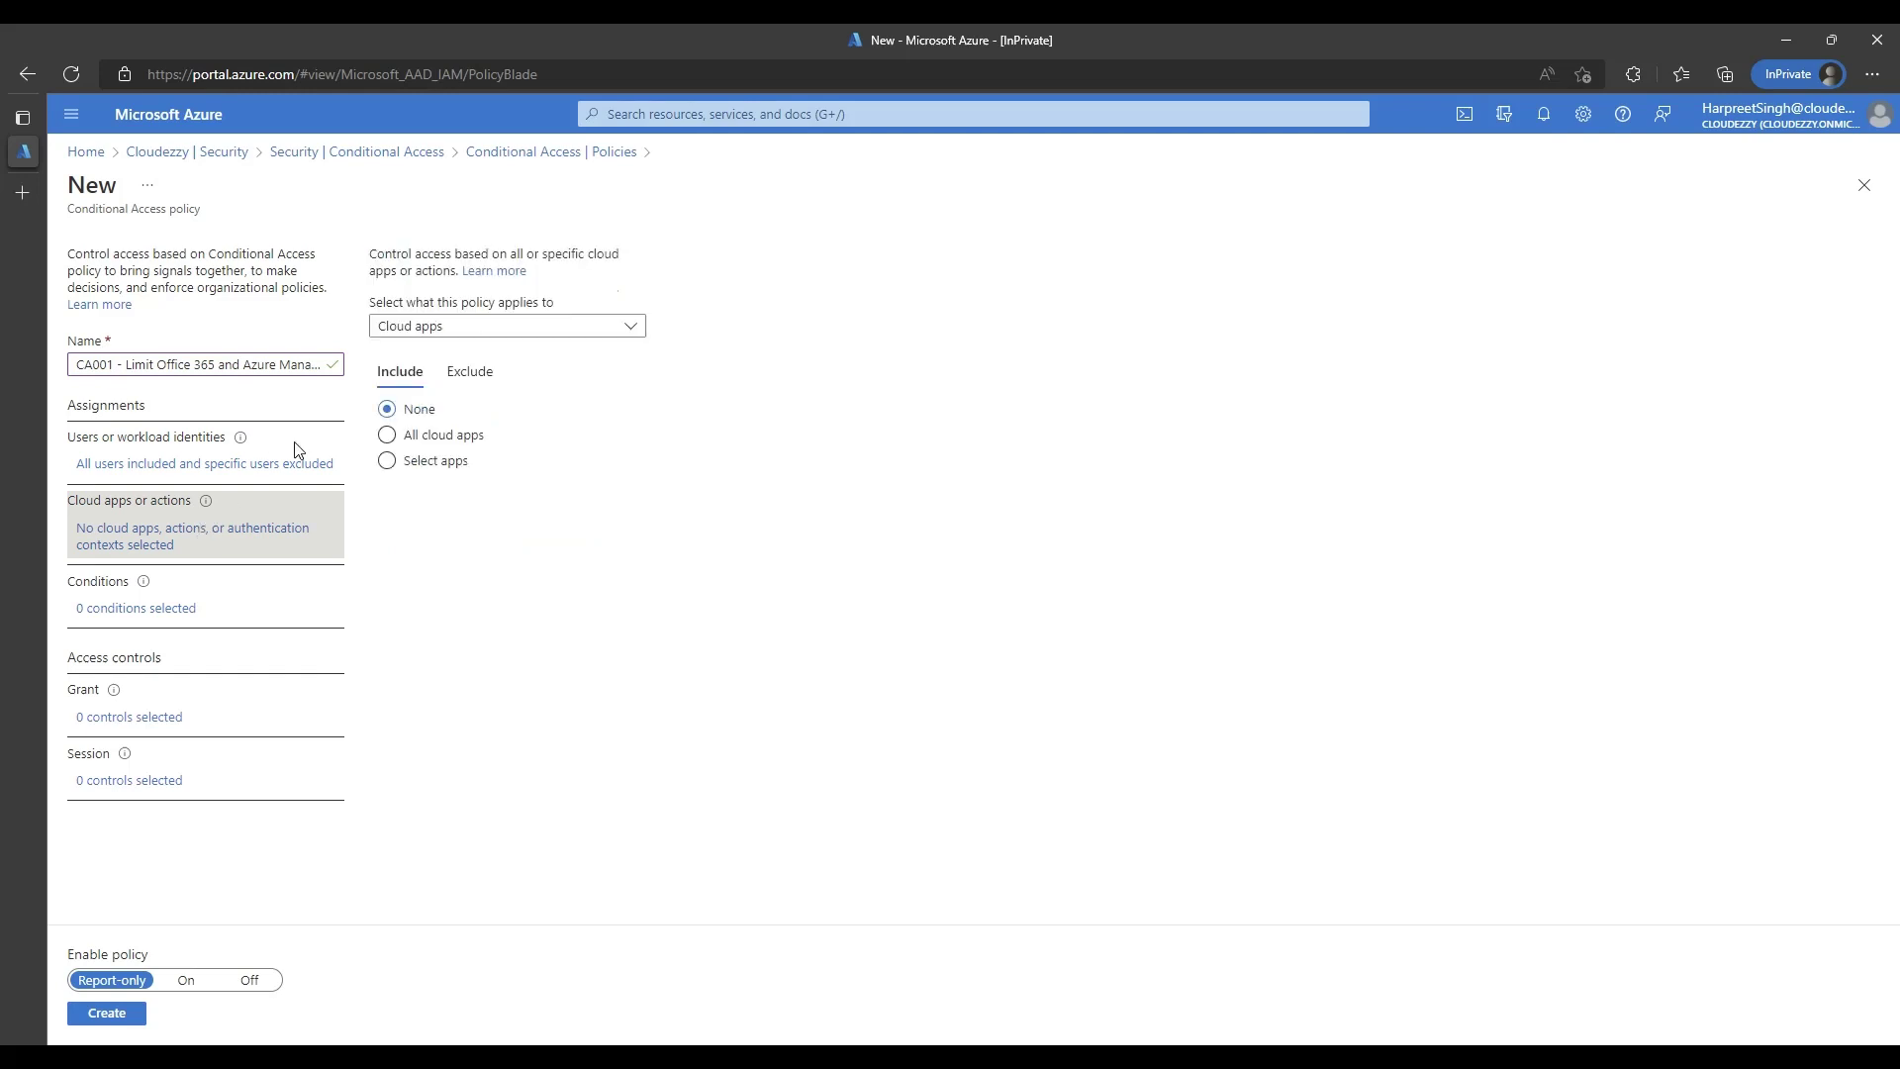
Step: Include Office 365 and Microsoft Azure Management as the policy's selected cloud apps
click(387, 460)
click(1508, 255)
double_click(1525, 219)
text(Azure Manag)
click(1508, 255)
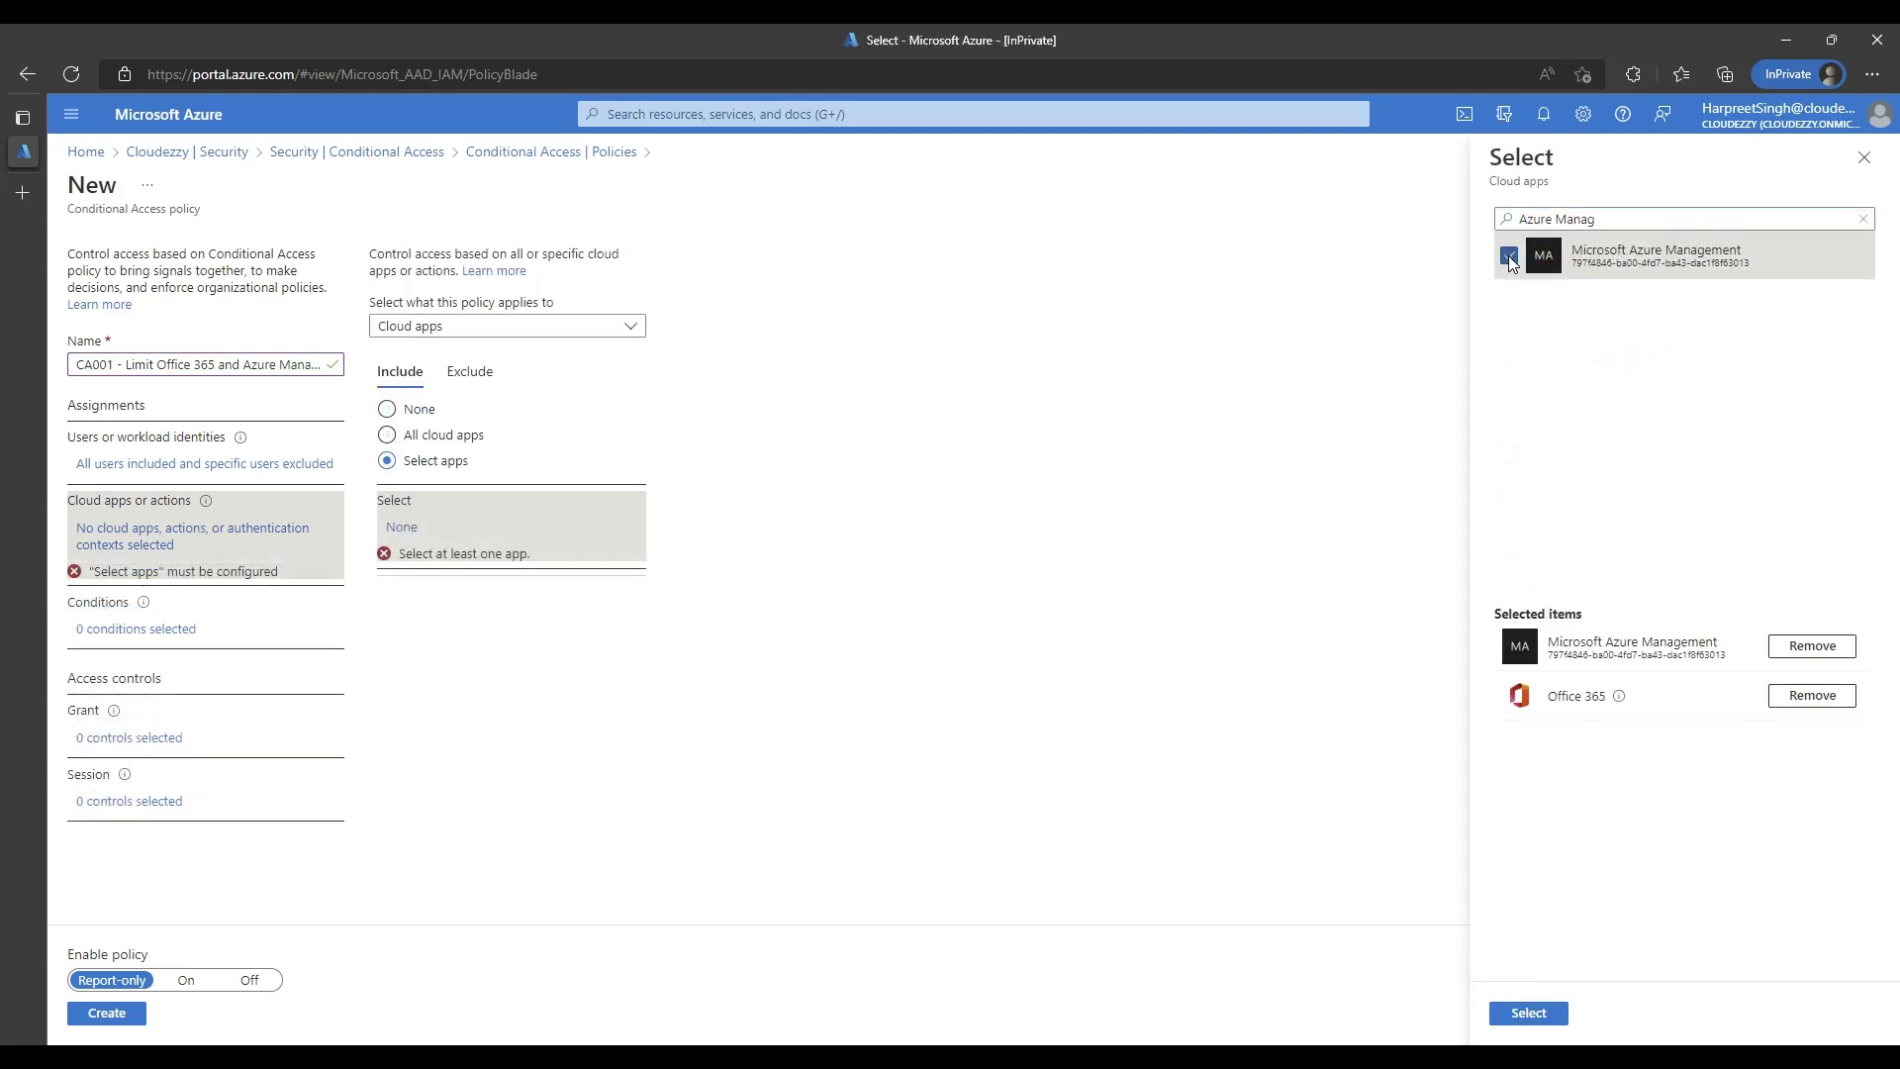
click(1529, 1013)
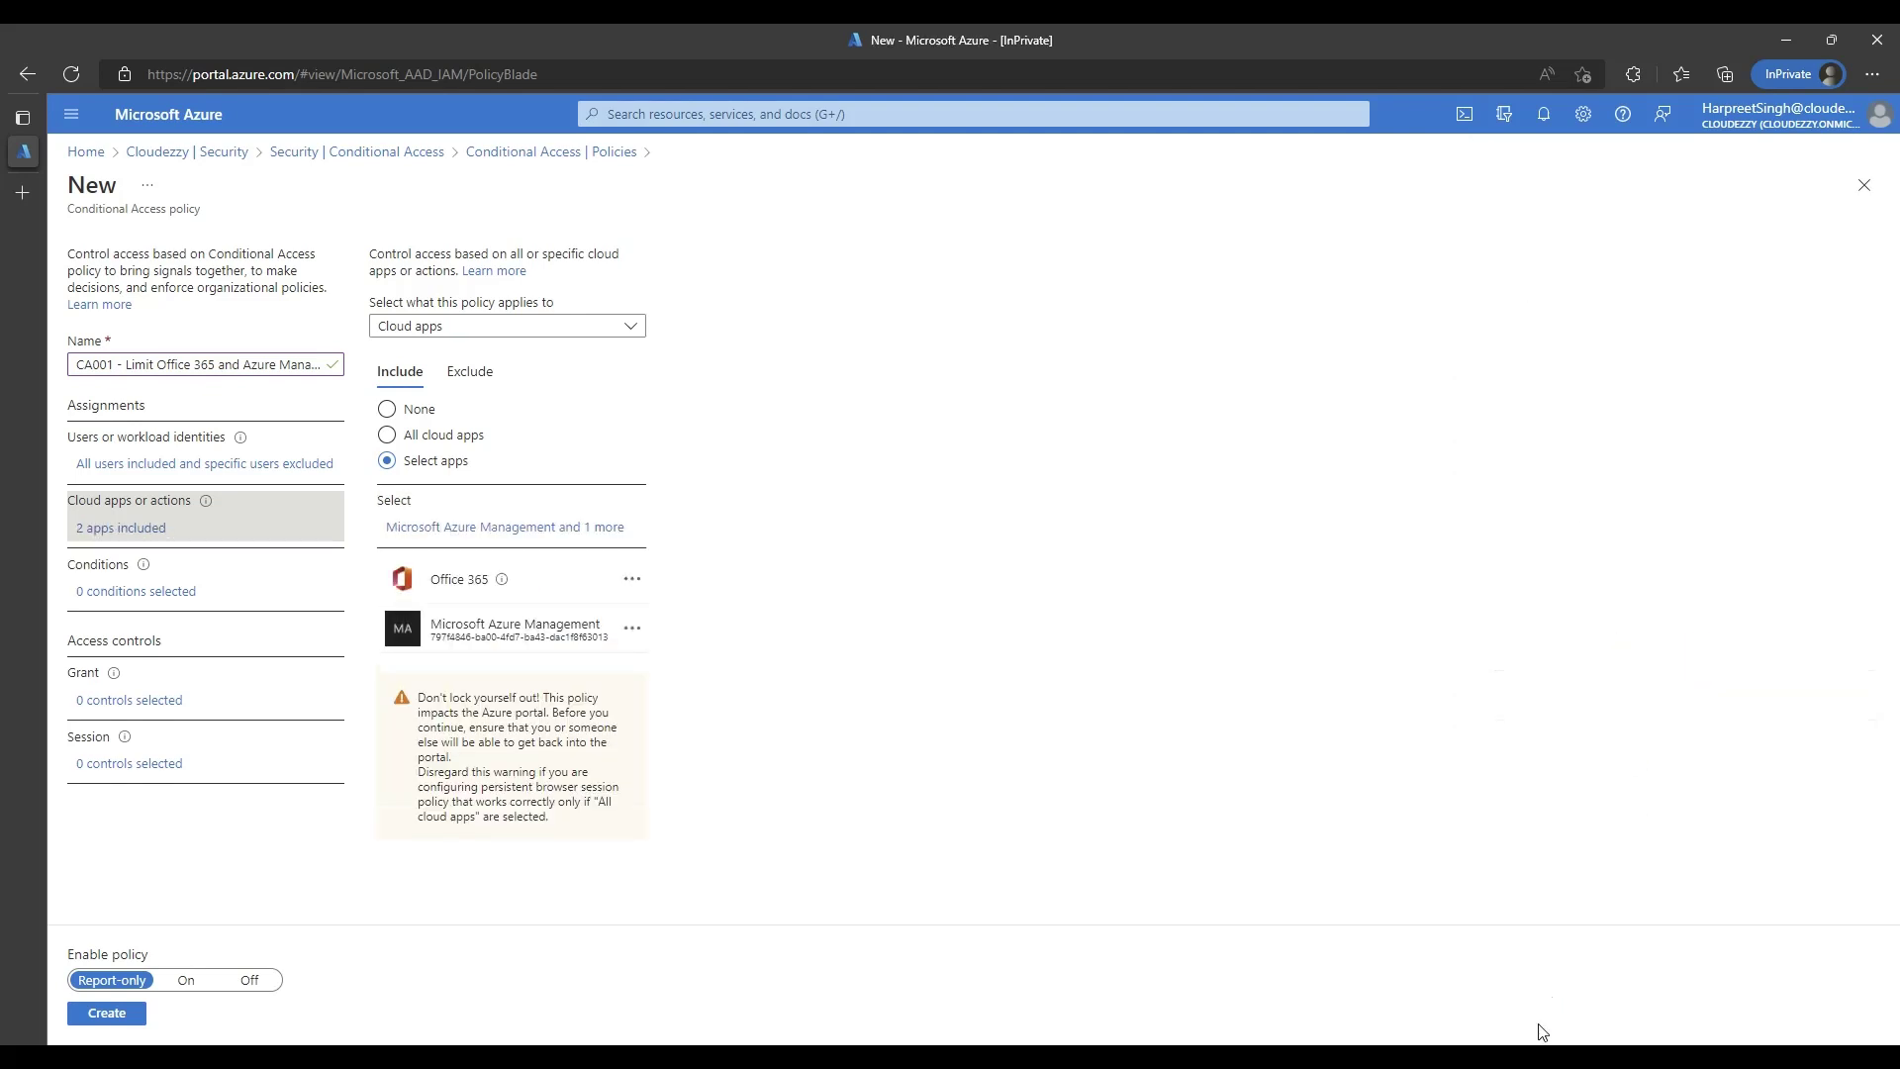
click(178, 591)
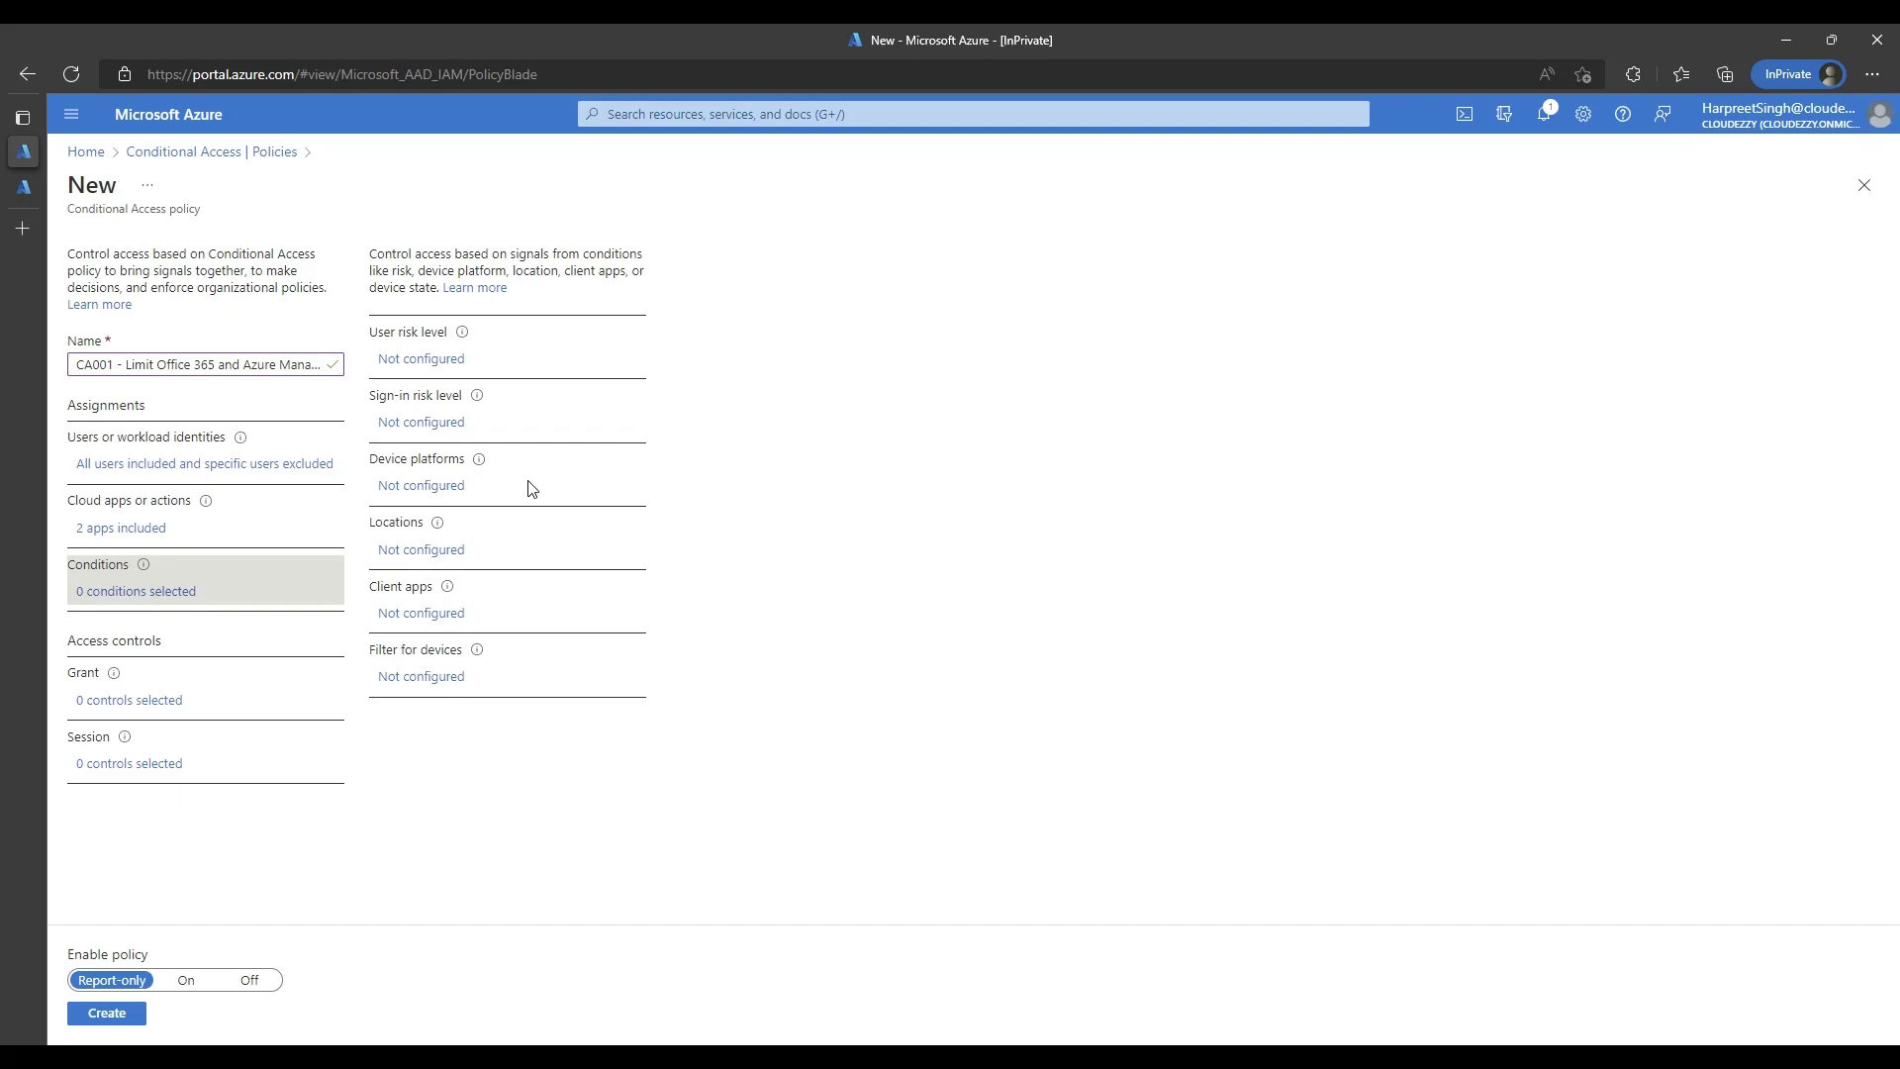
Step: Turn on the Device platforms condition with Any device selected
click(420, 485)
click(1651, 299)
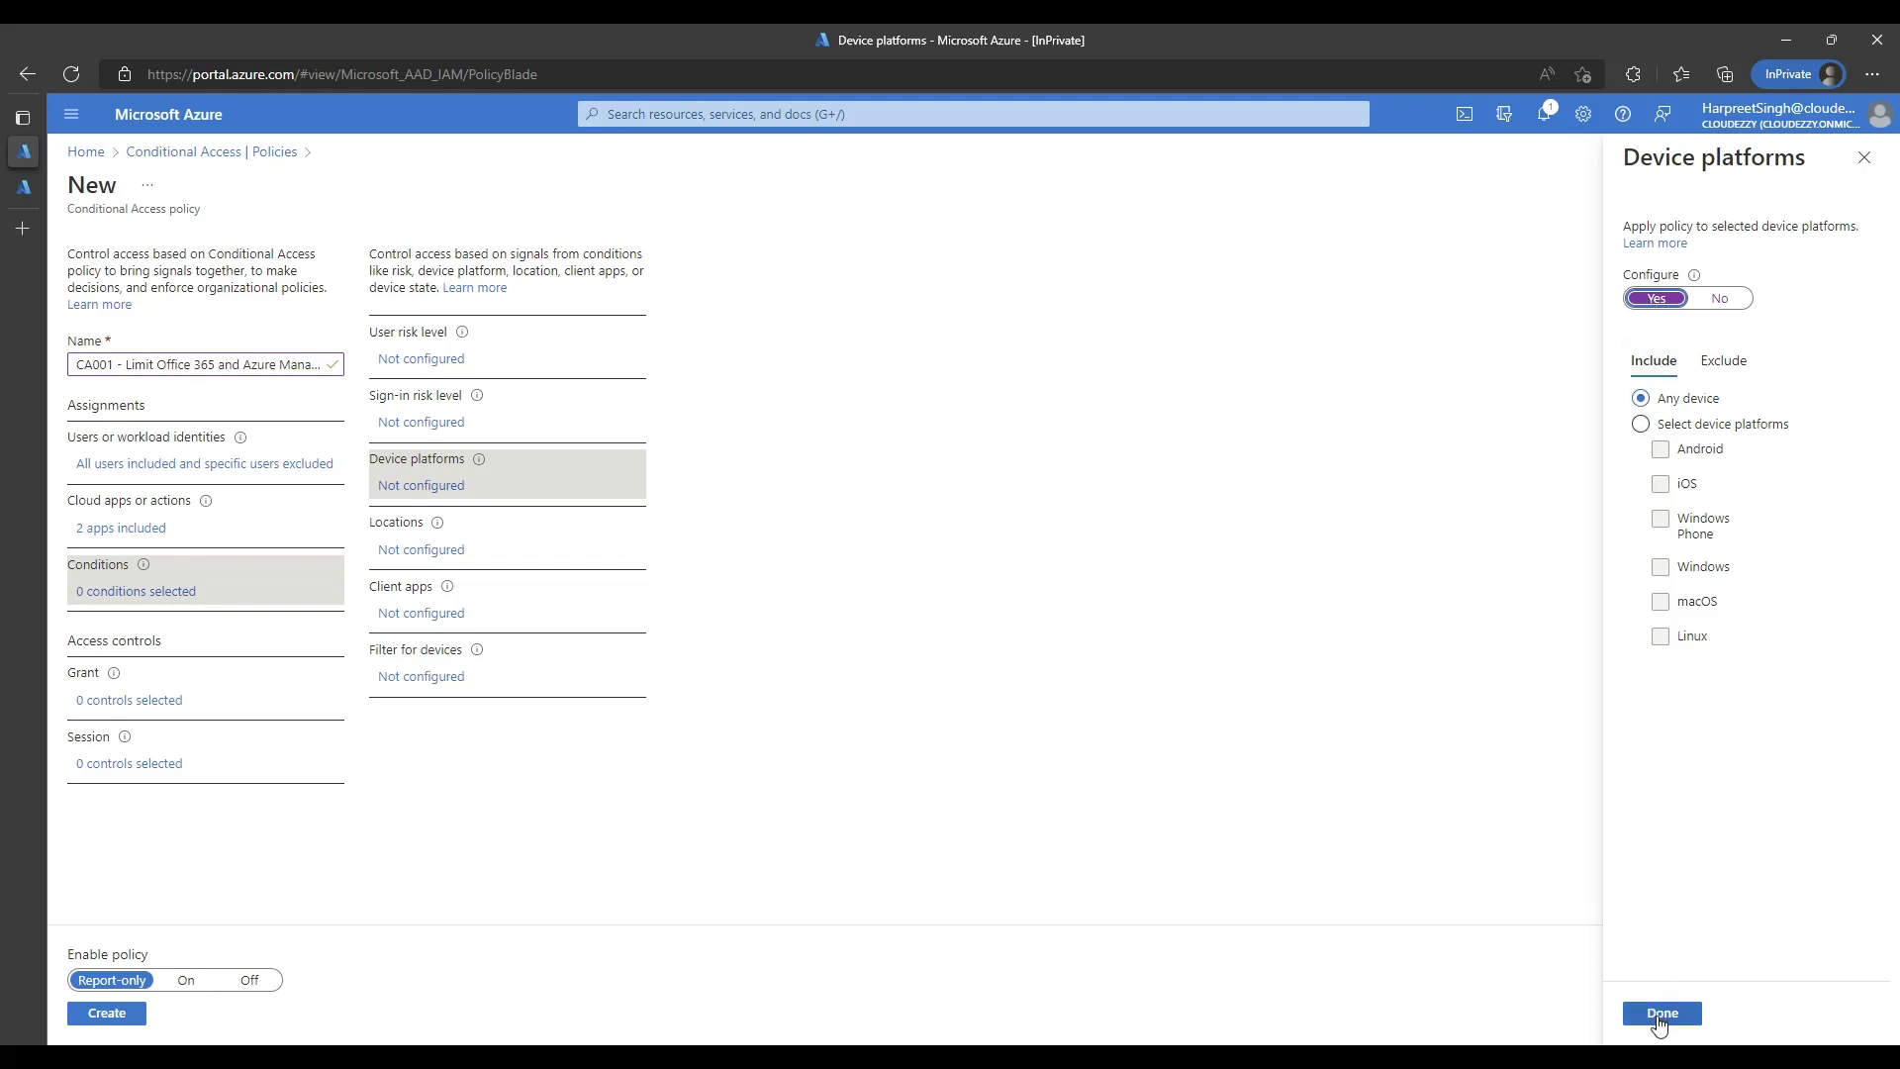
click(1660, 1013)
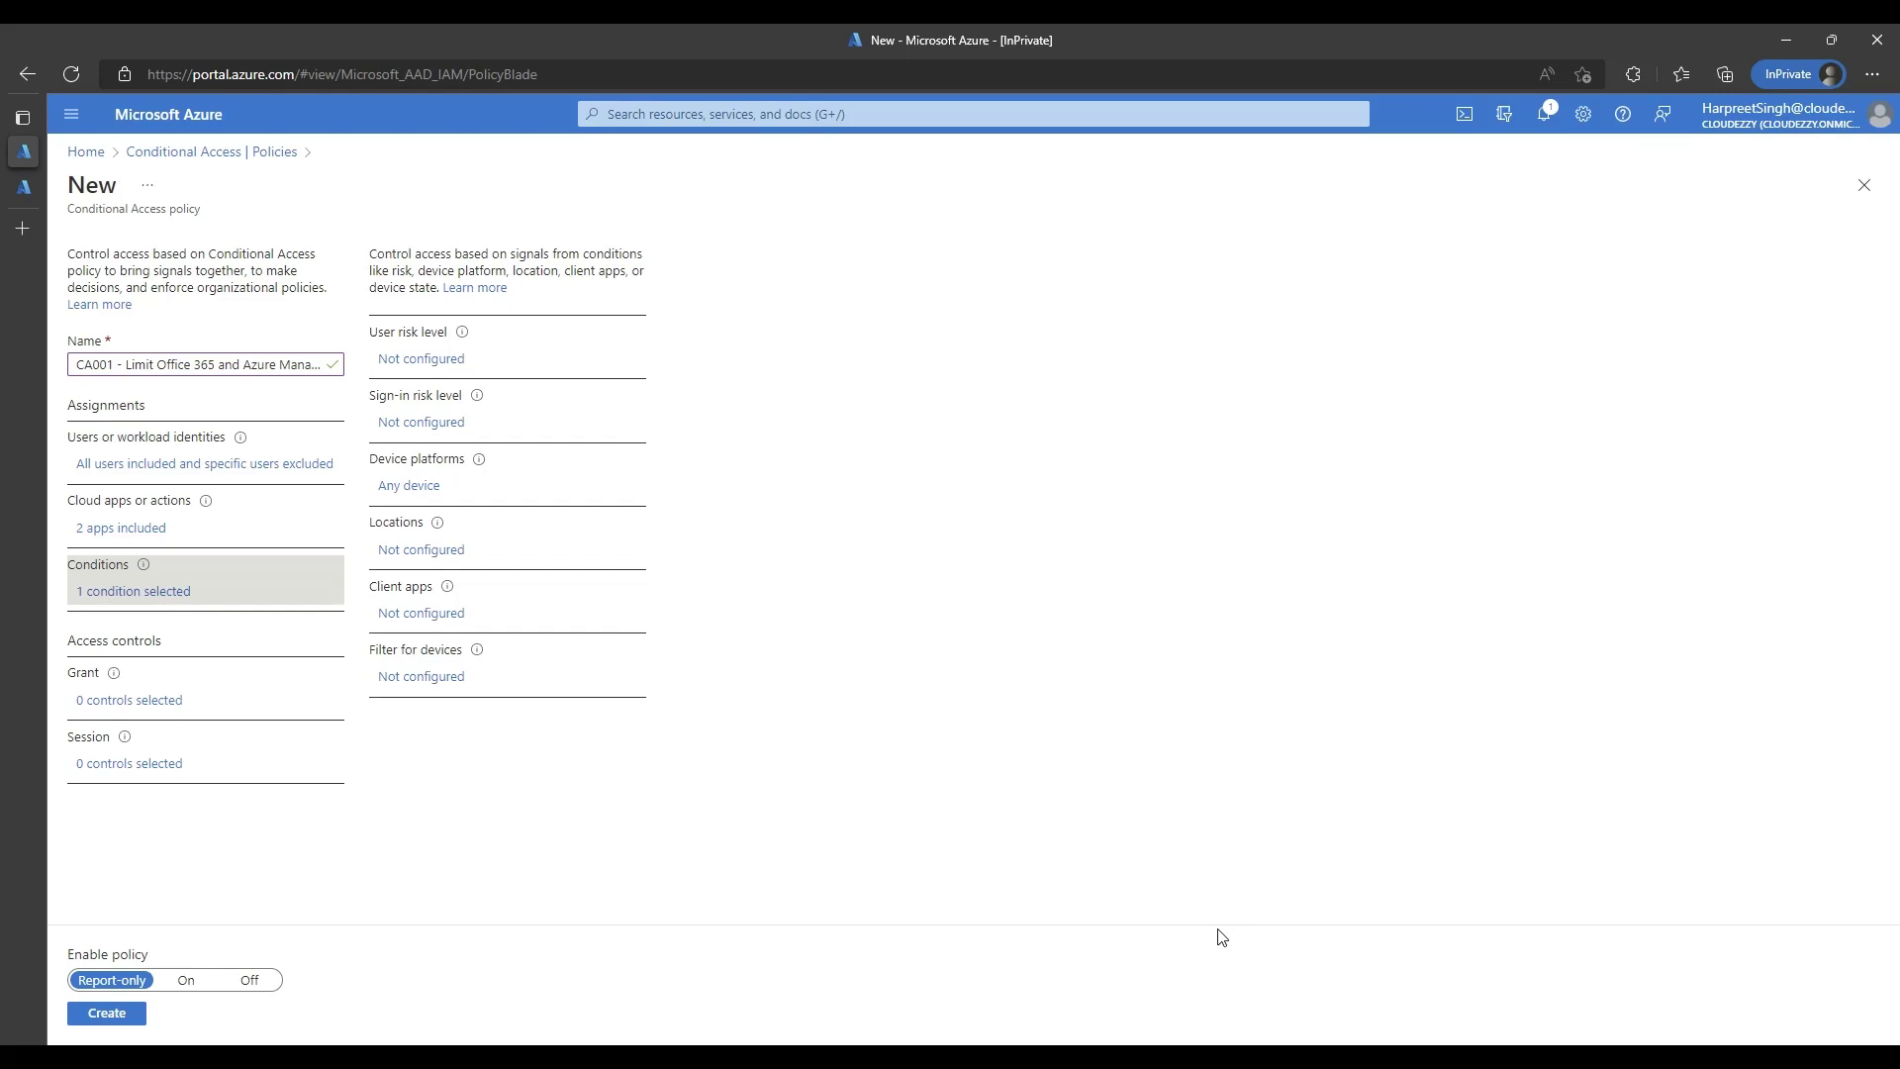
click(437, 679)
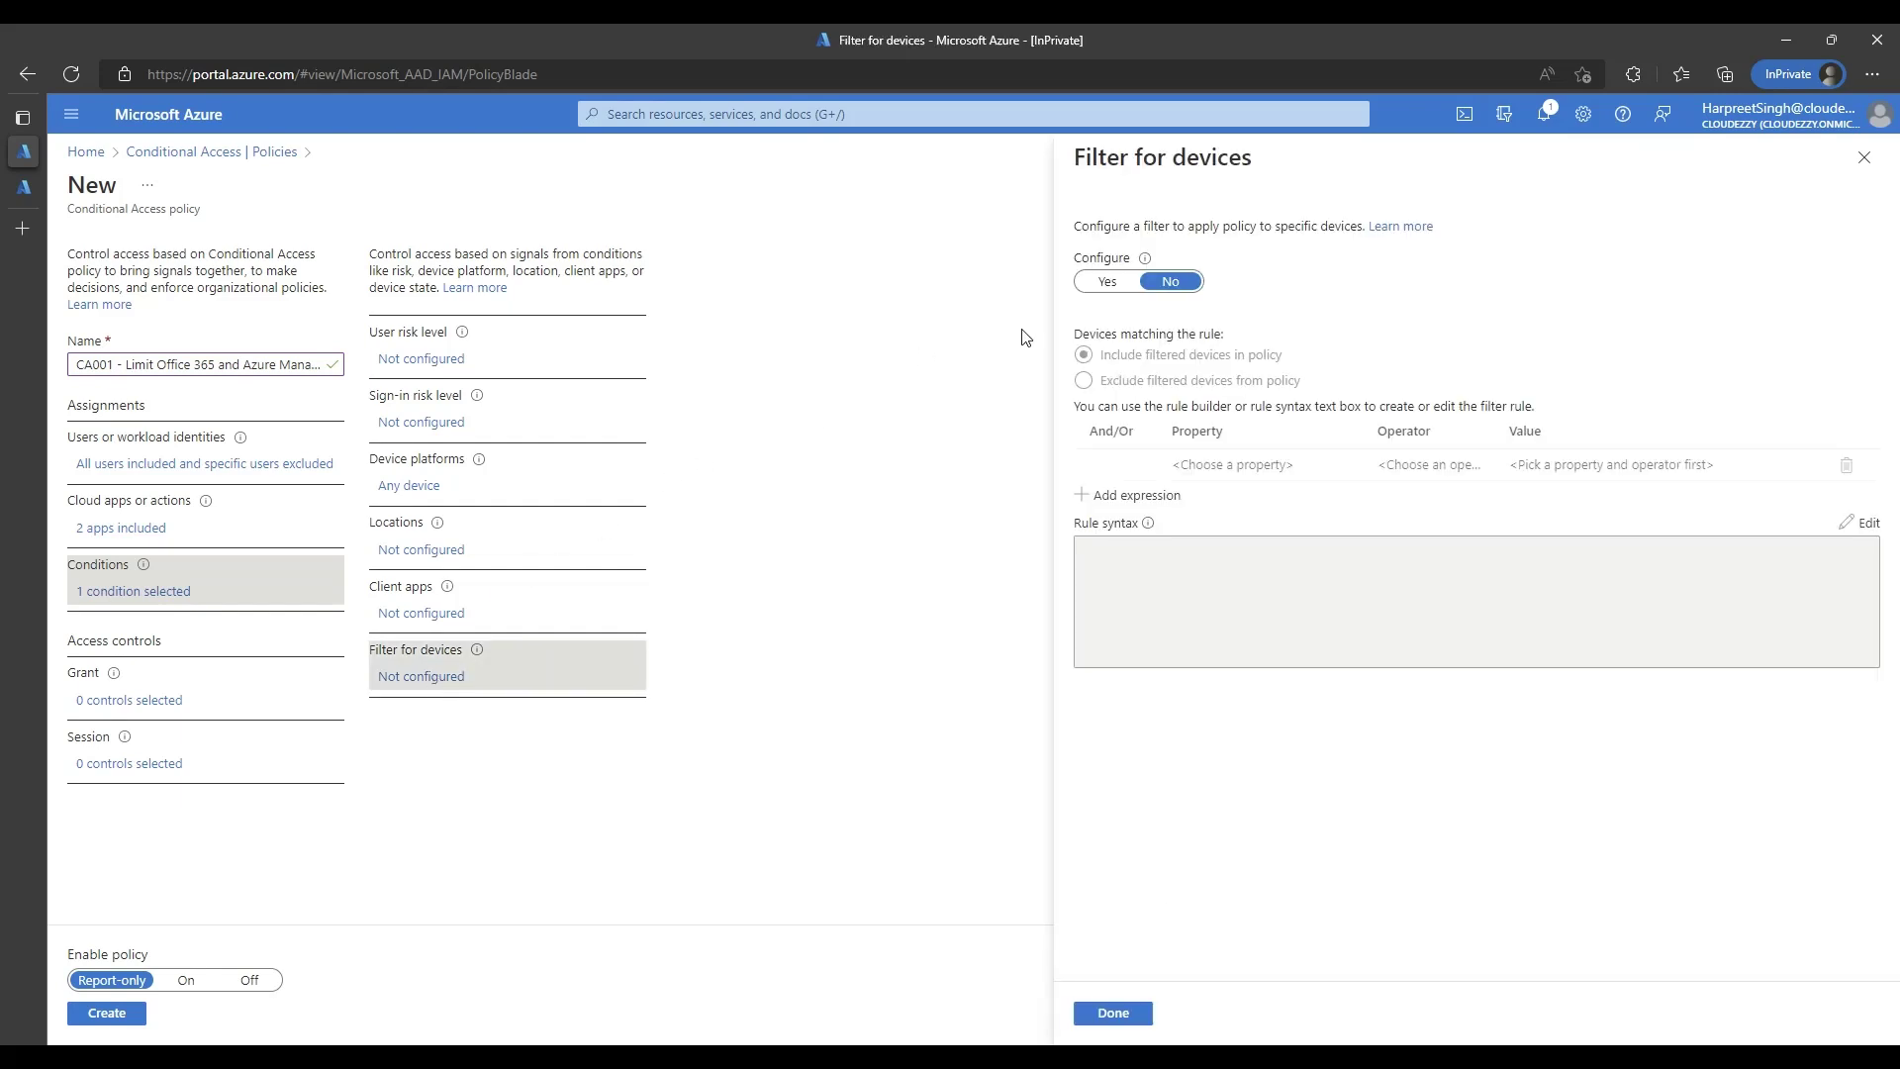
Step: Turn on an Exclude device filter with rule trustType Equals Azure AD joined
click(1109, 282)
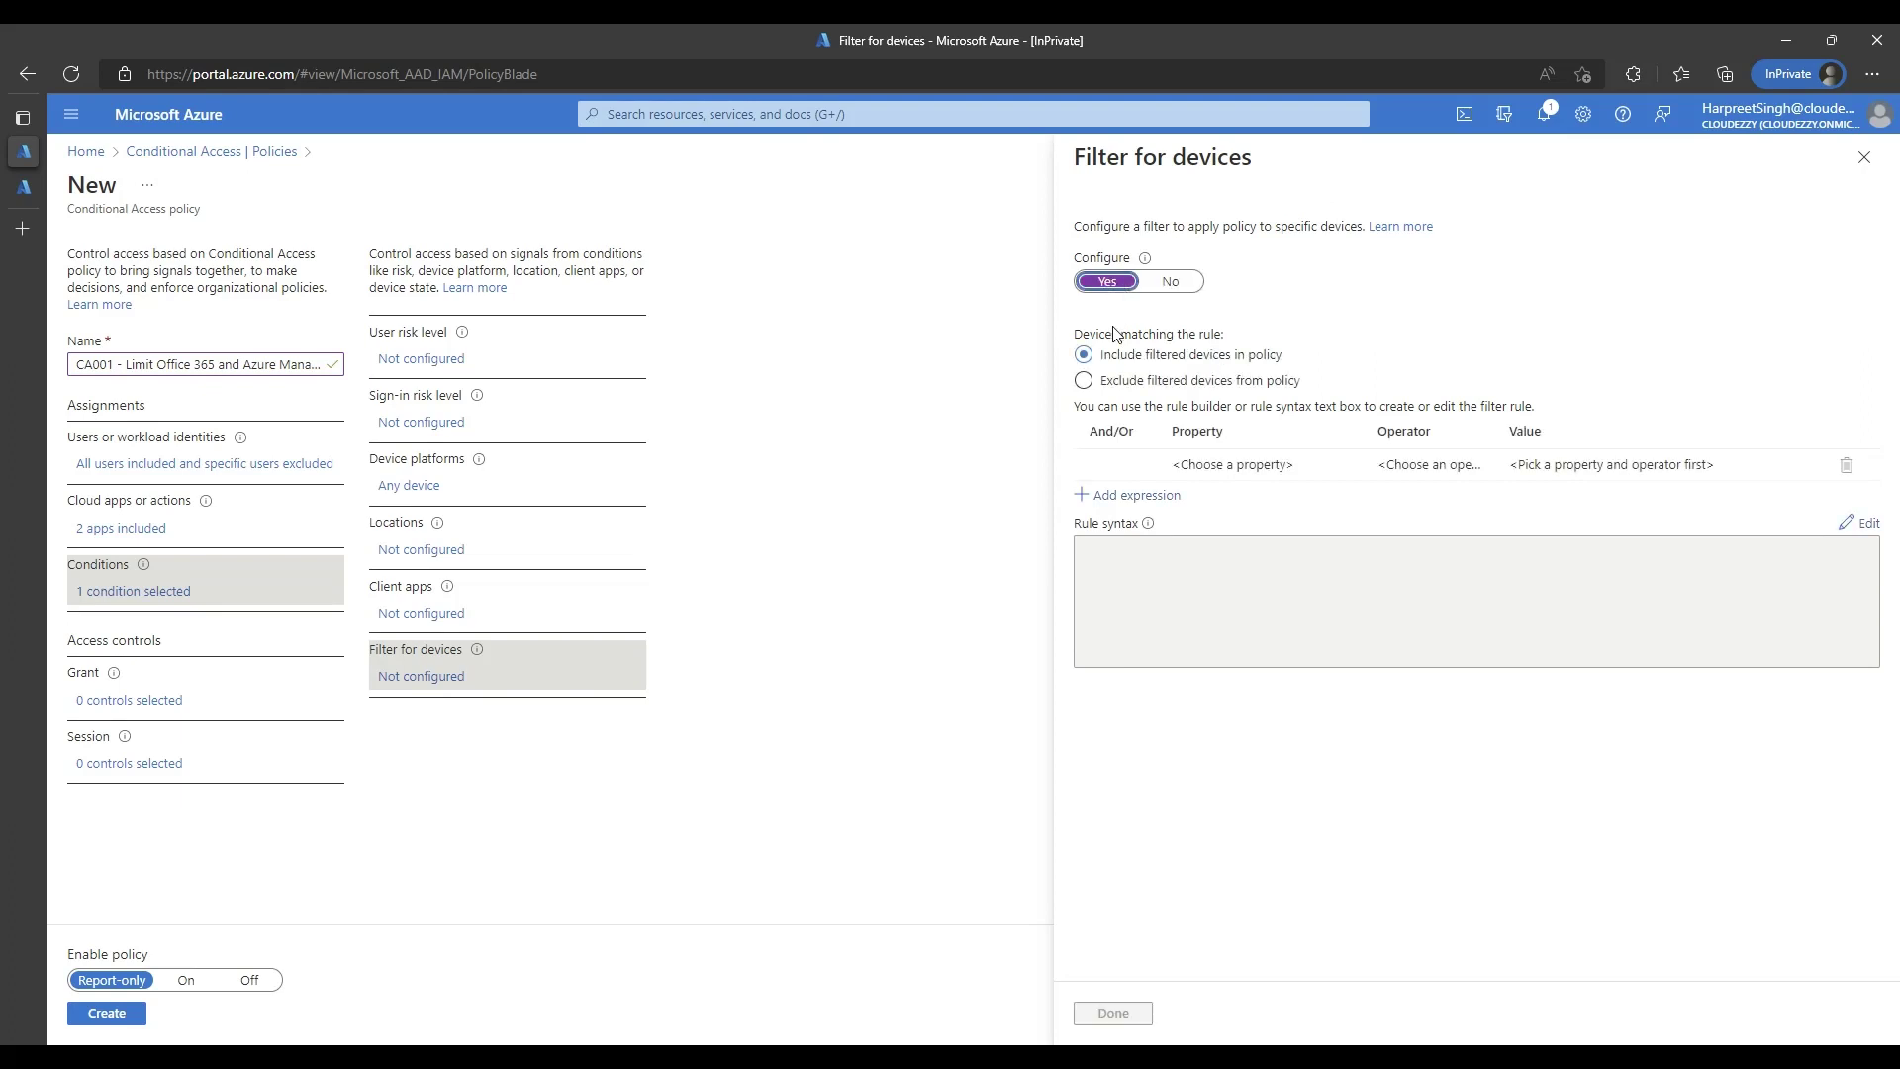
click(1085, 381)
click(1215, 467)
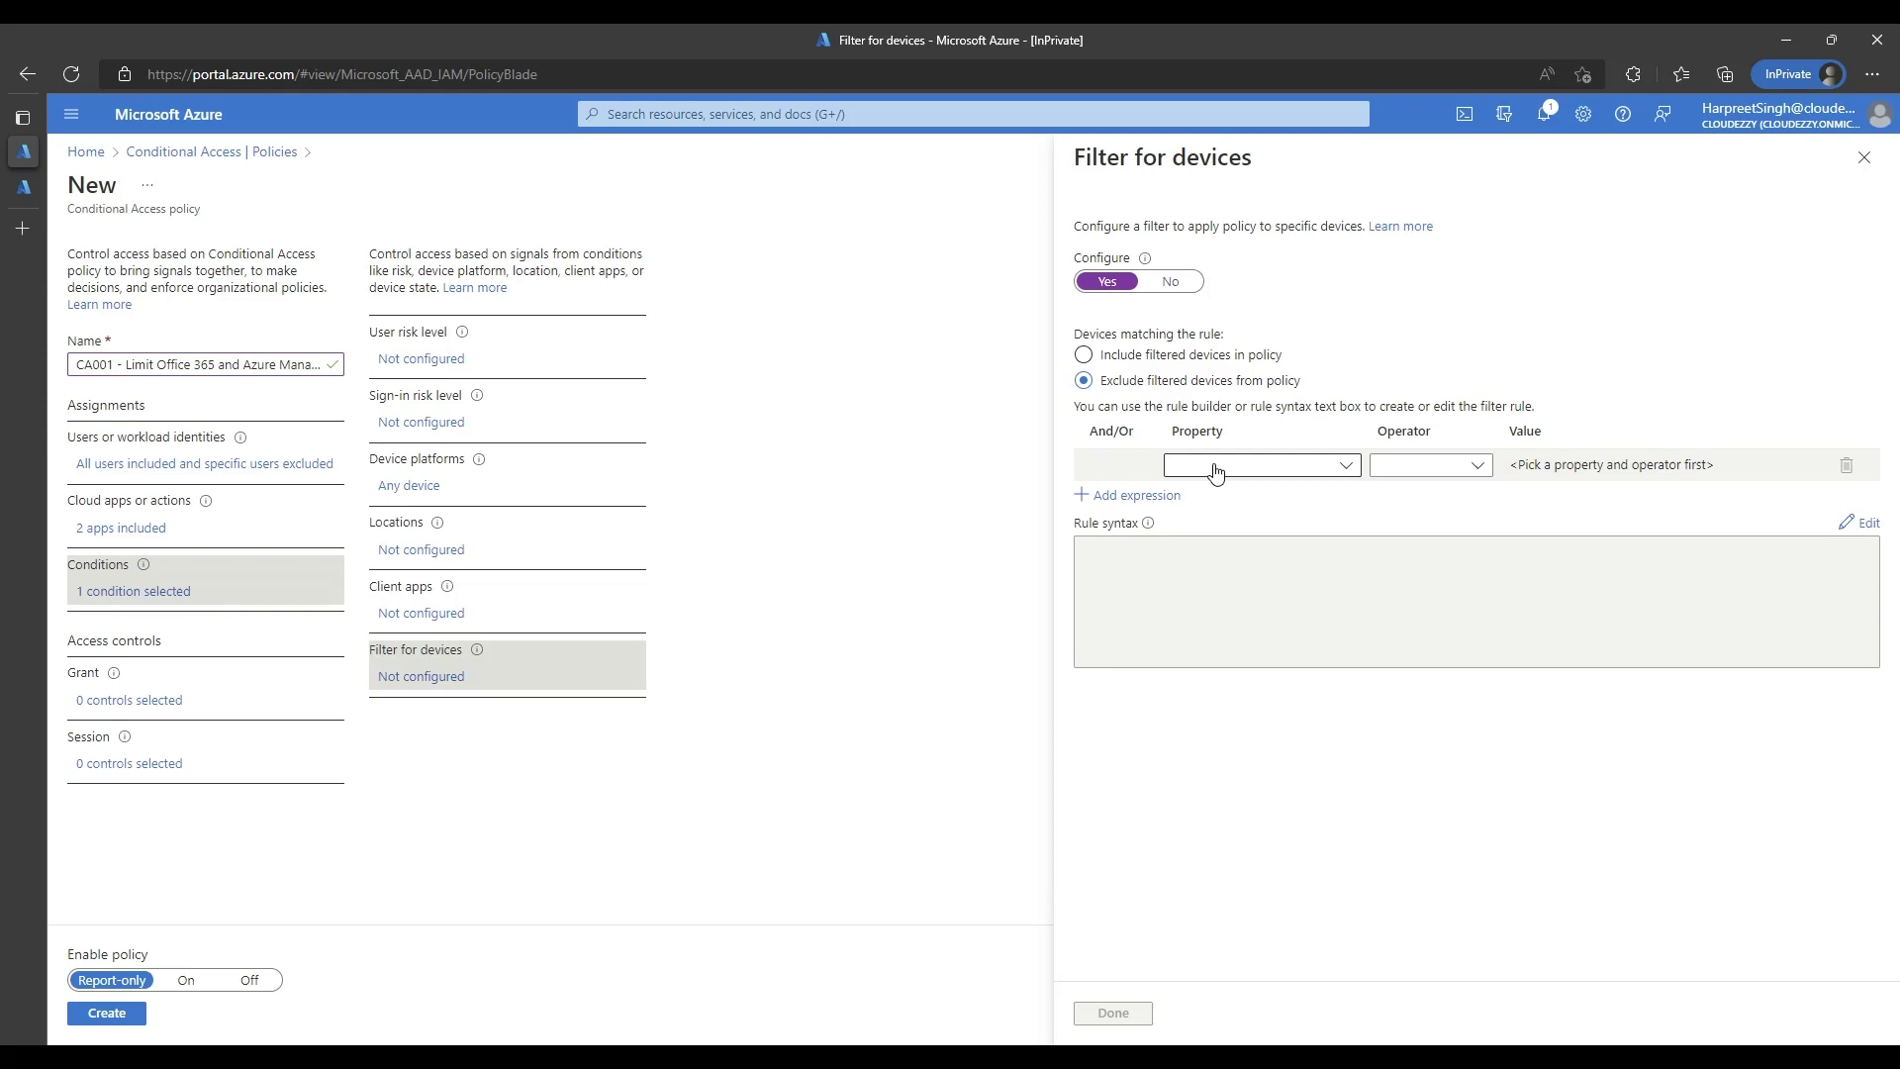
click(1346, 466)
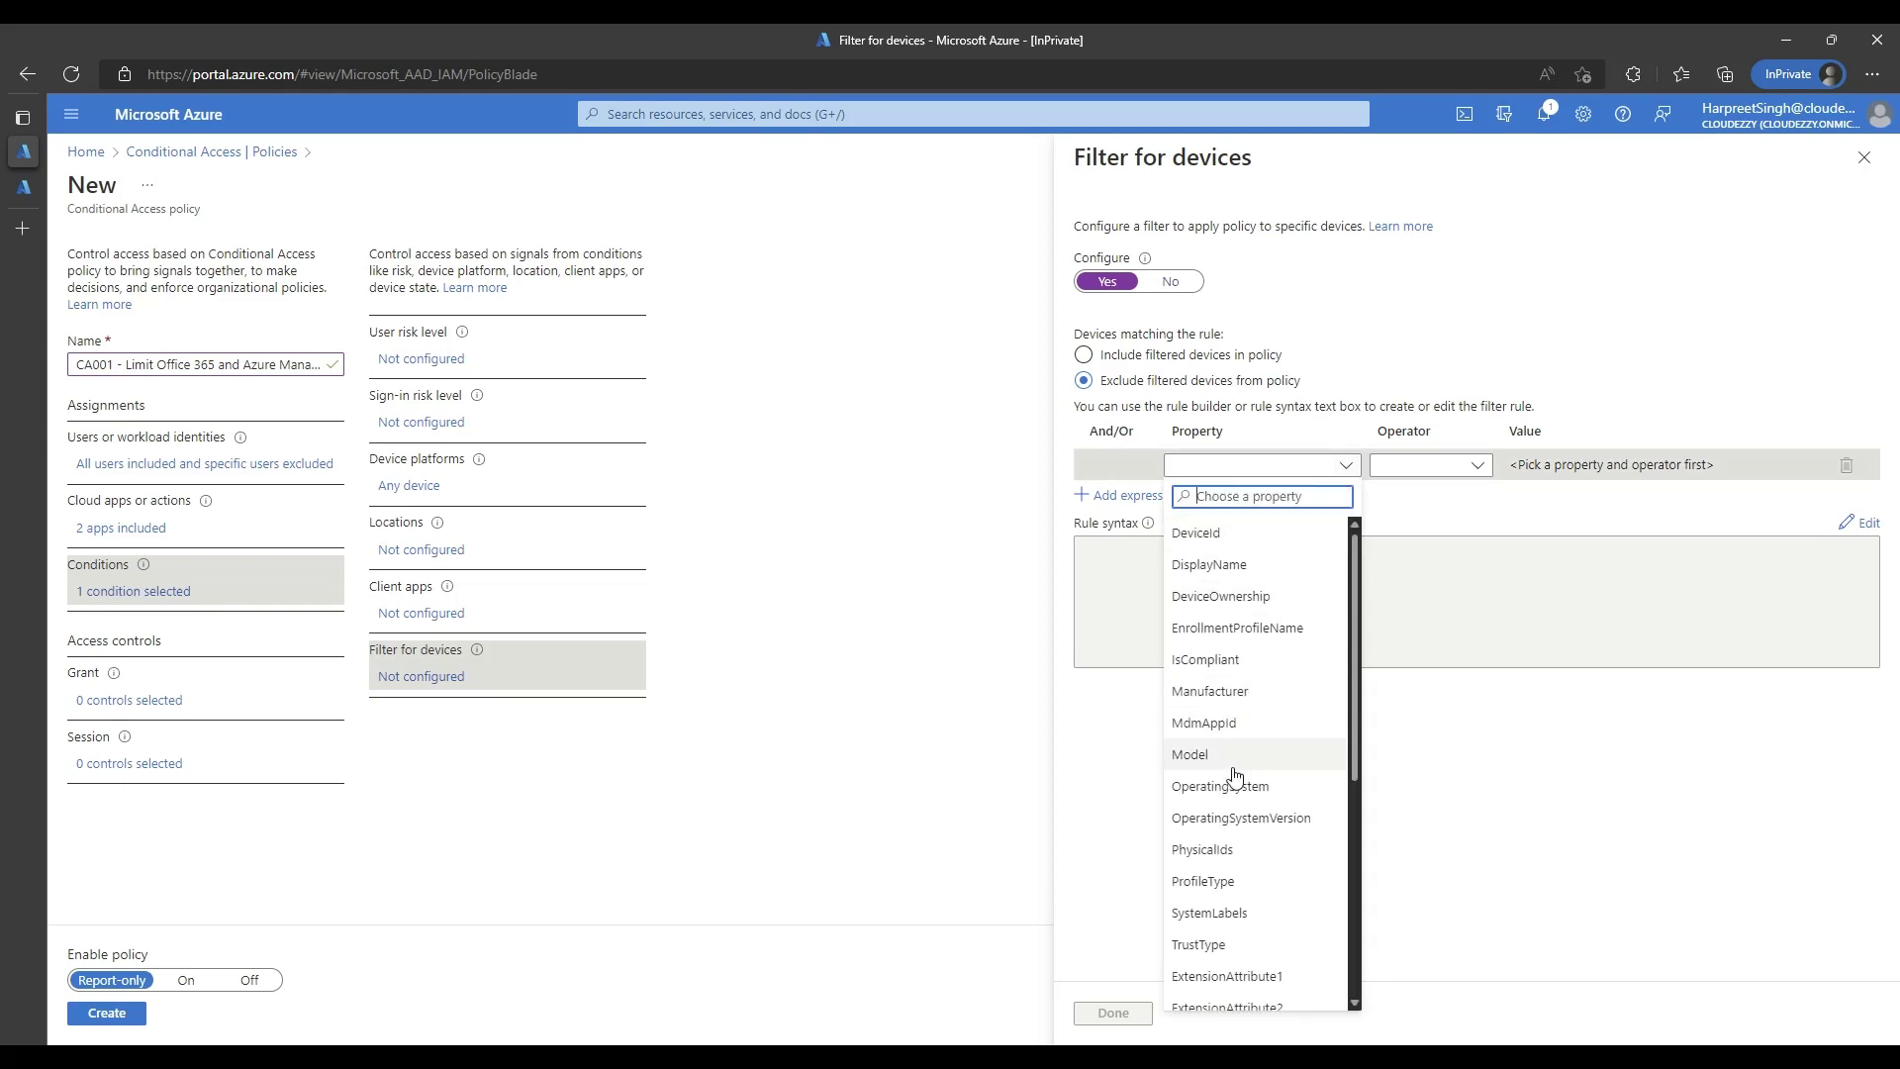
click(1197, 947)
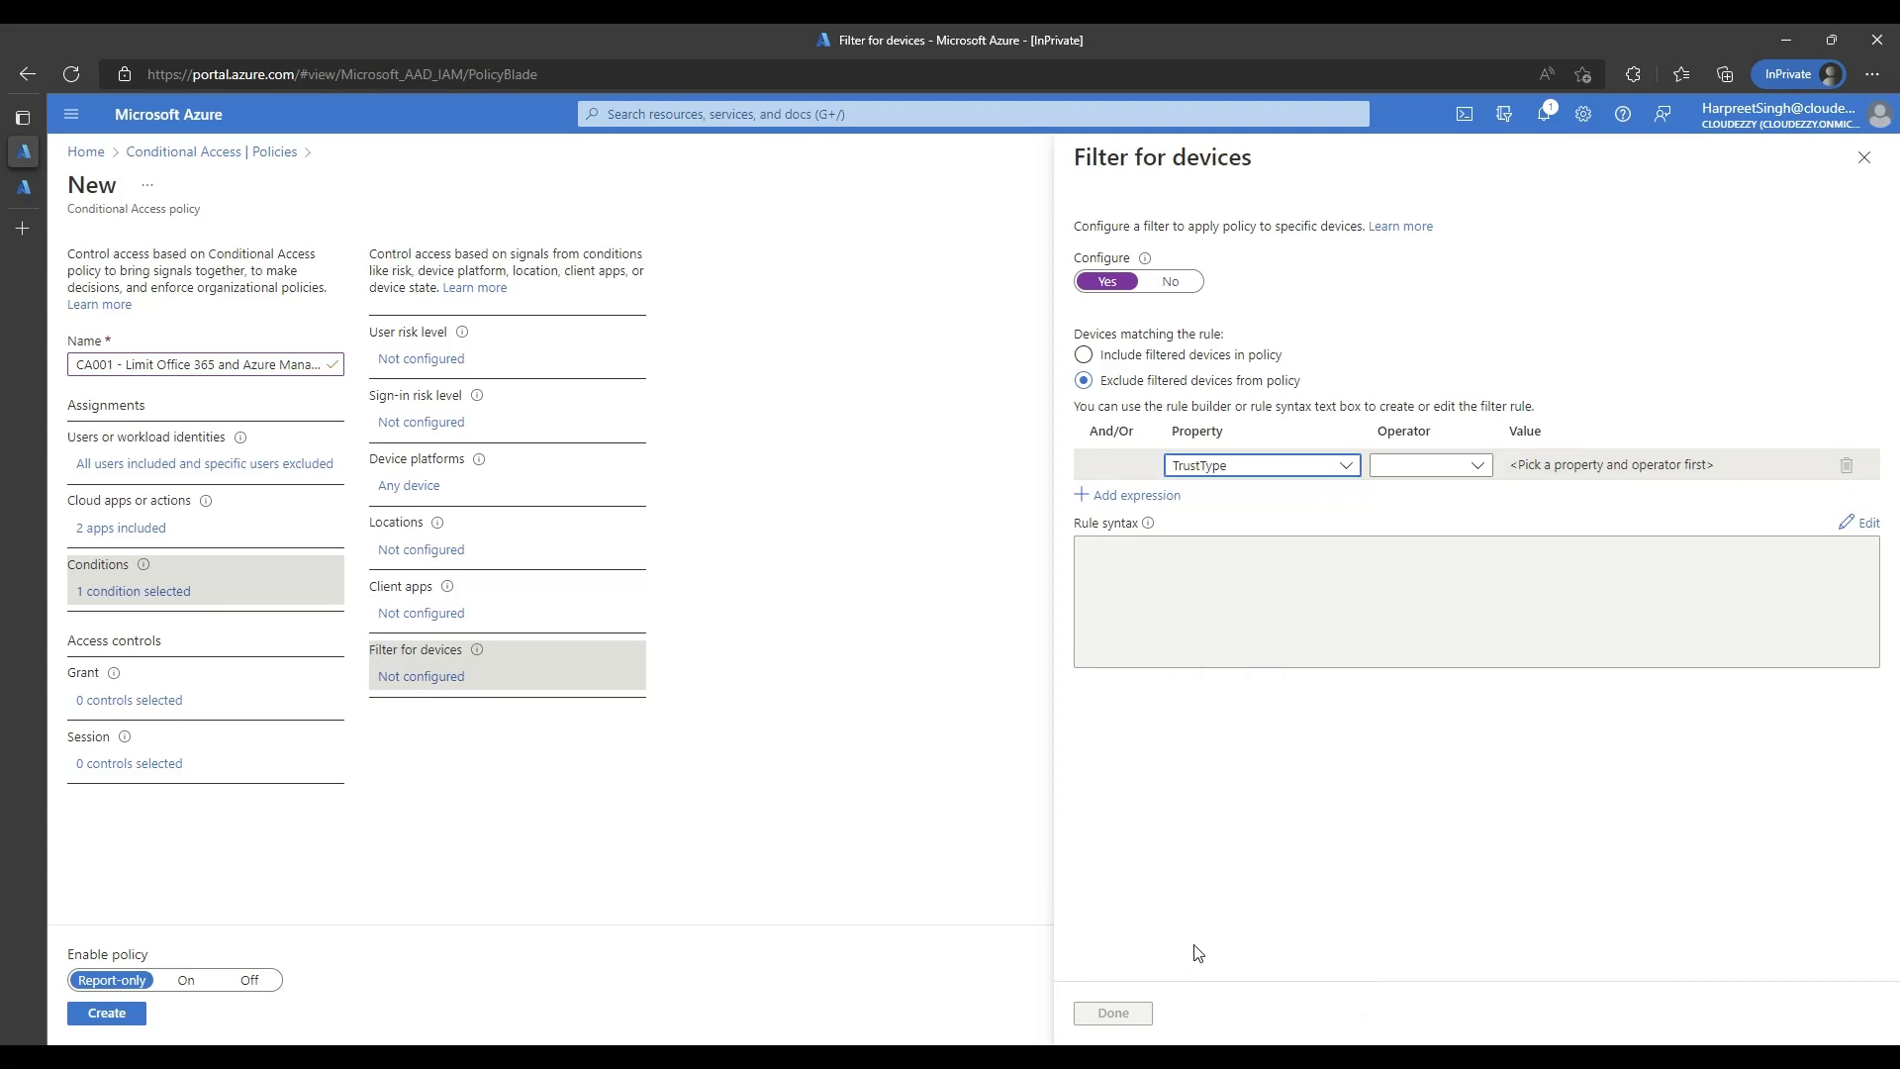
click(1435, 470)
click(1428, 495)
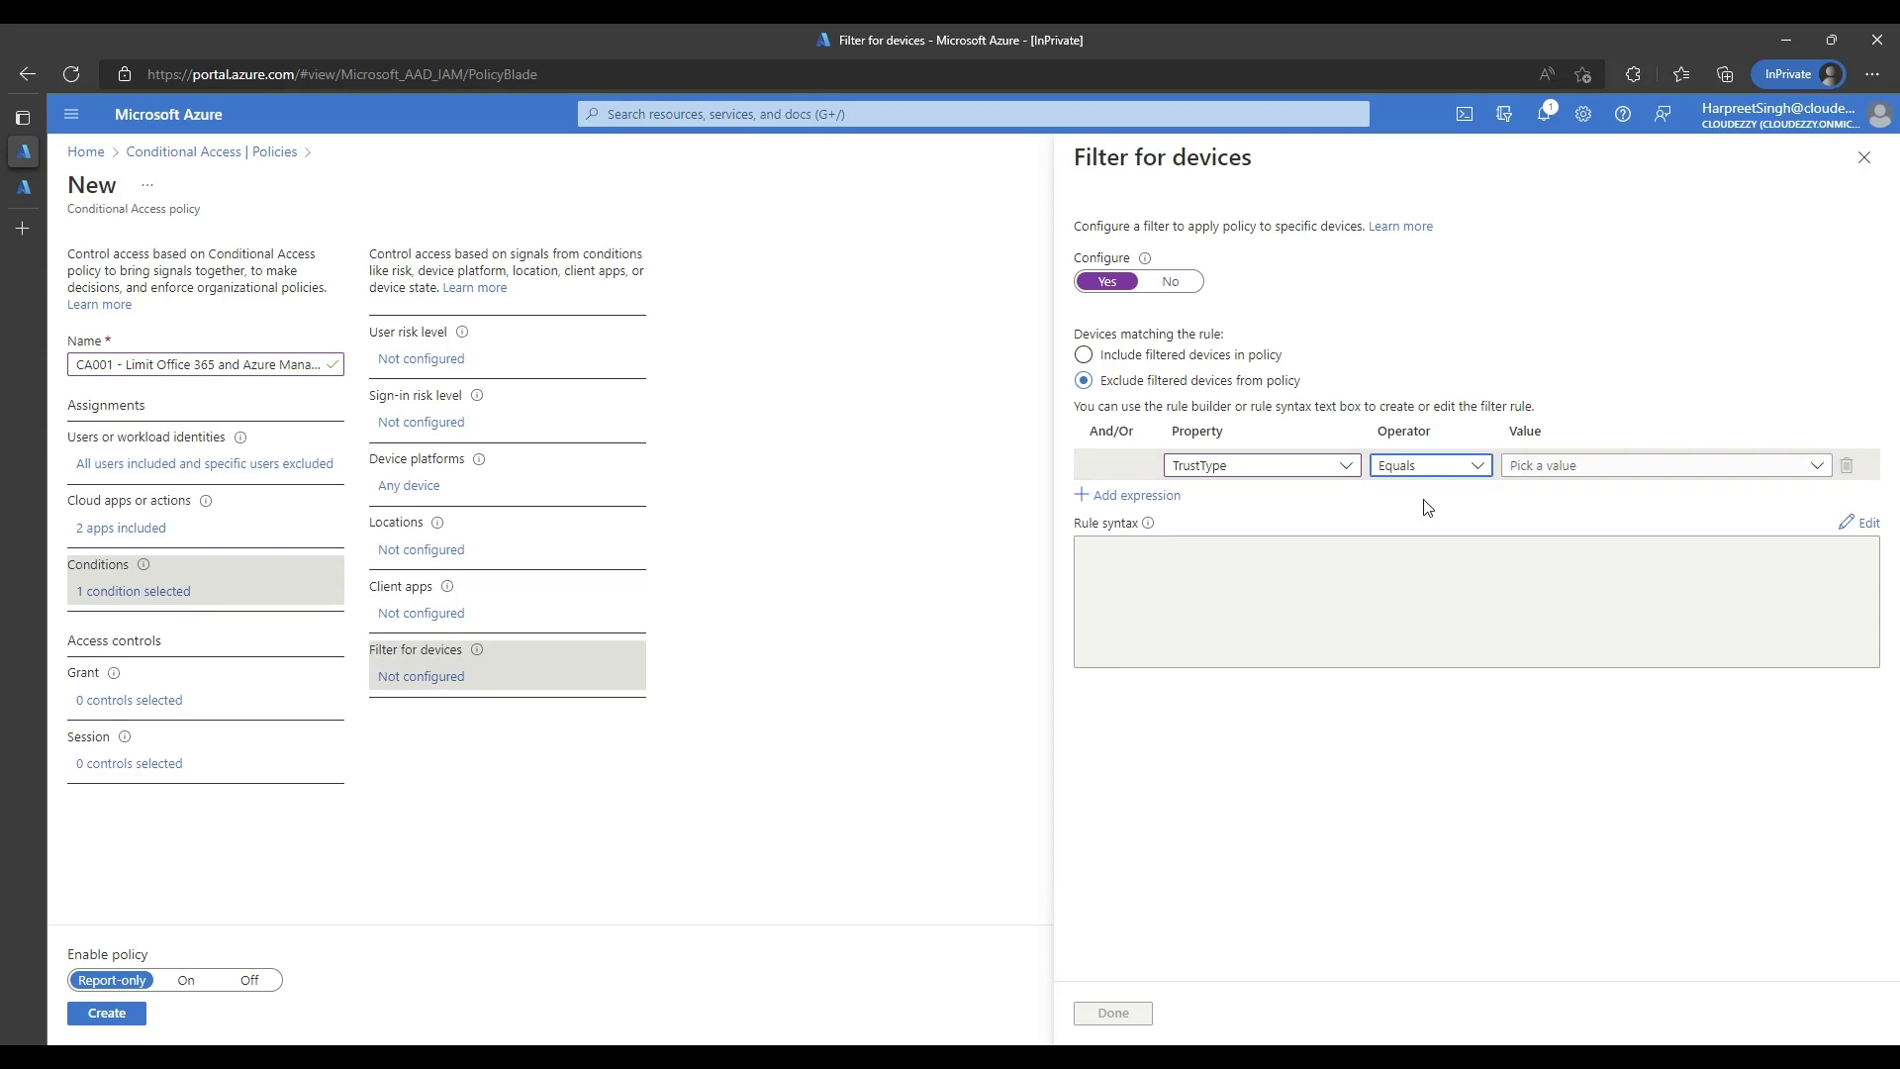
click(1530, 479)
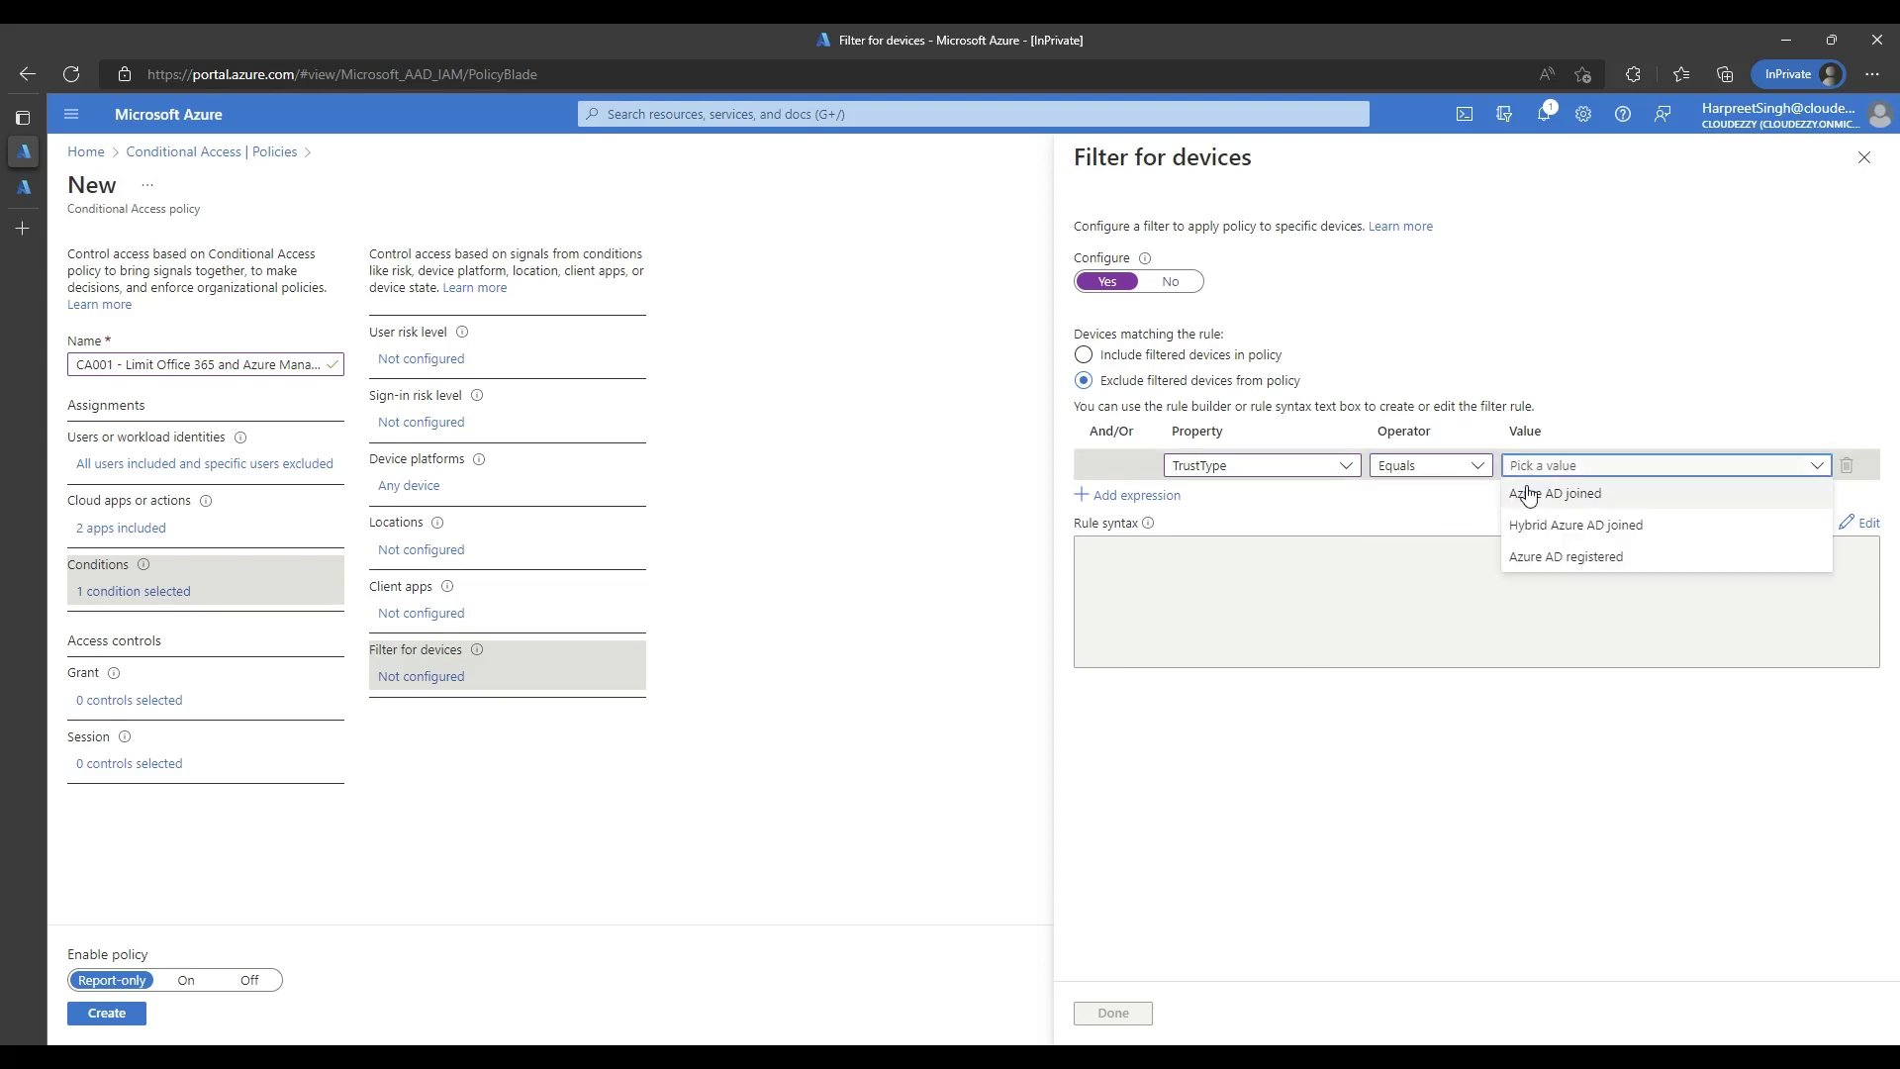
click(1529, 495)
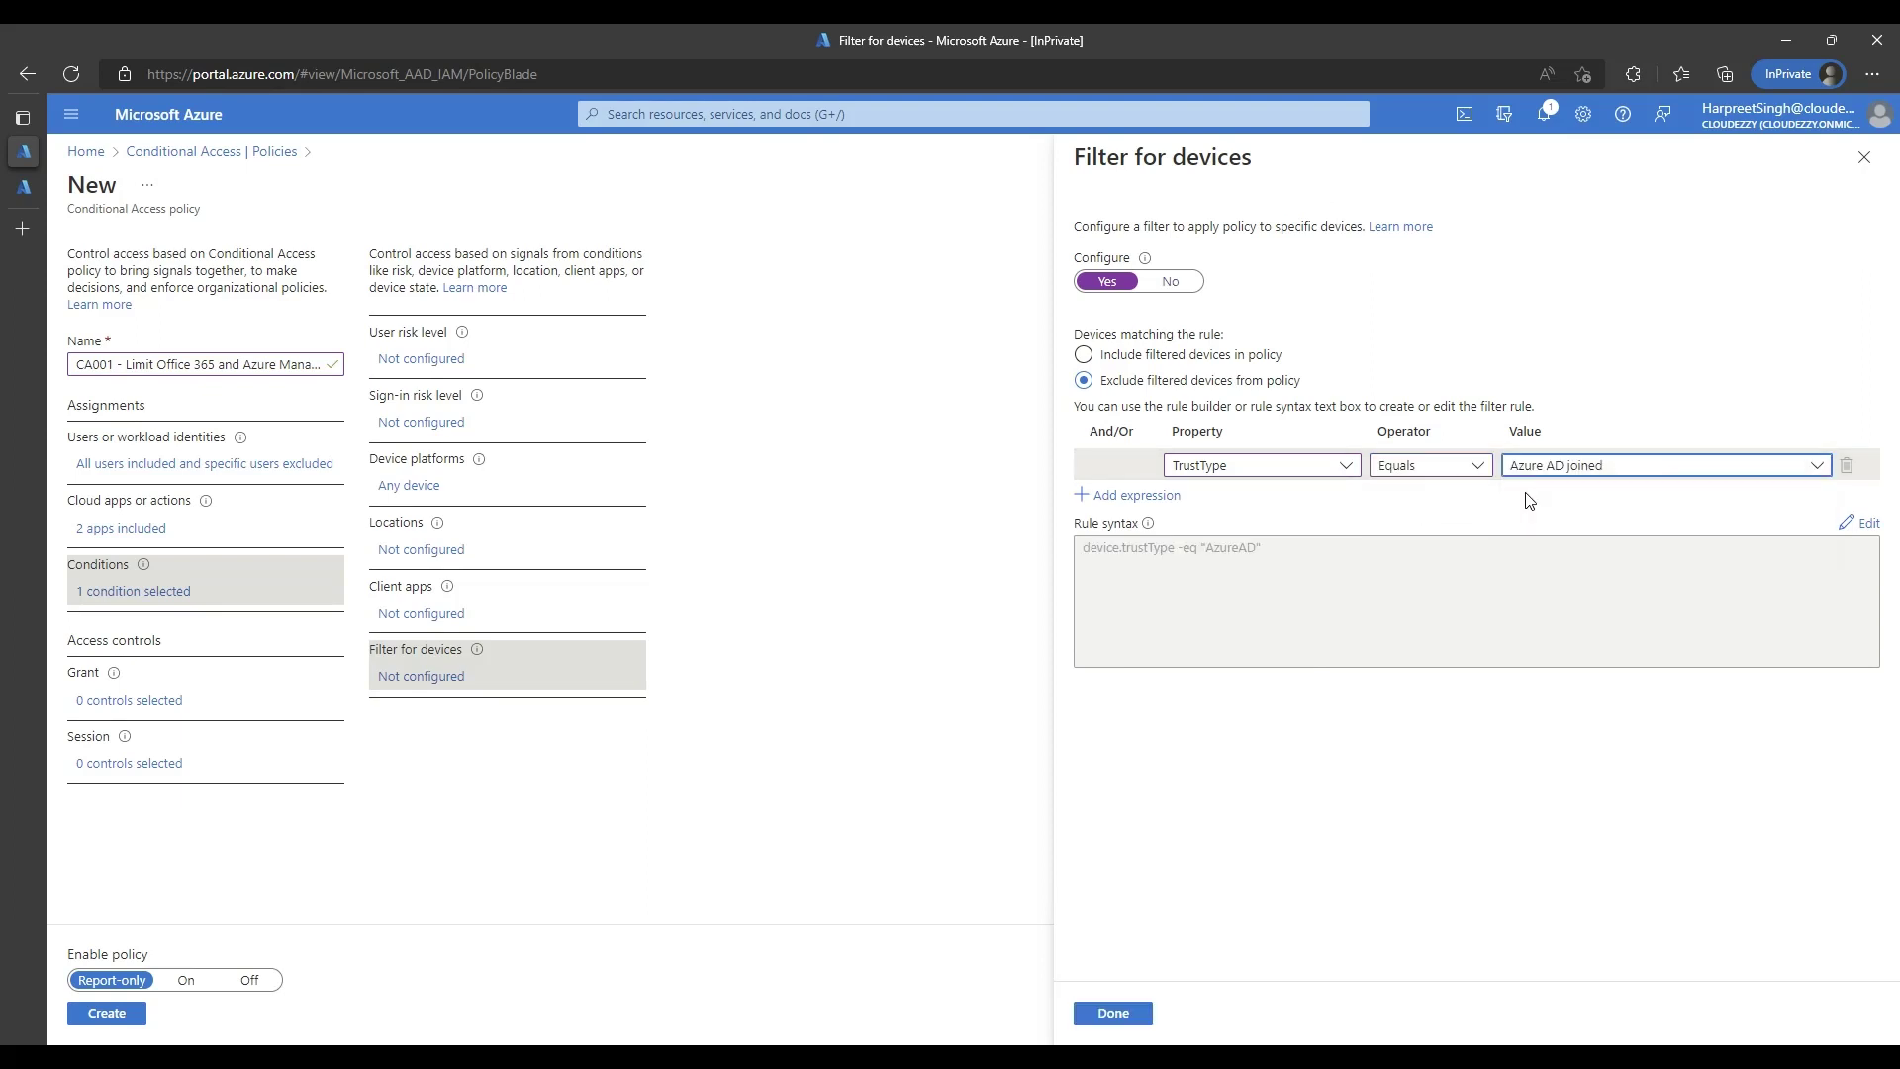
Step: Add an Or rule: trustType Equals Hybrid Azure AD joined
click(1138, 495)
click(1138, 496)
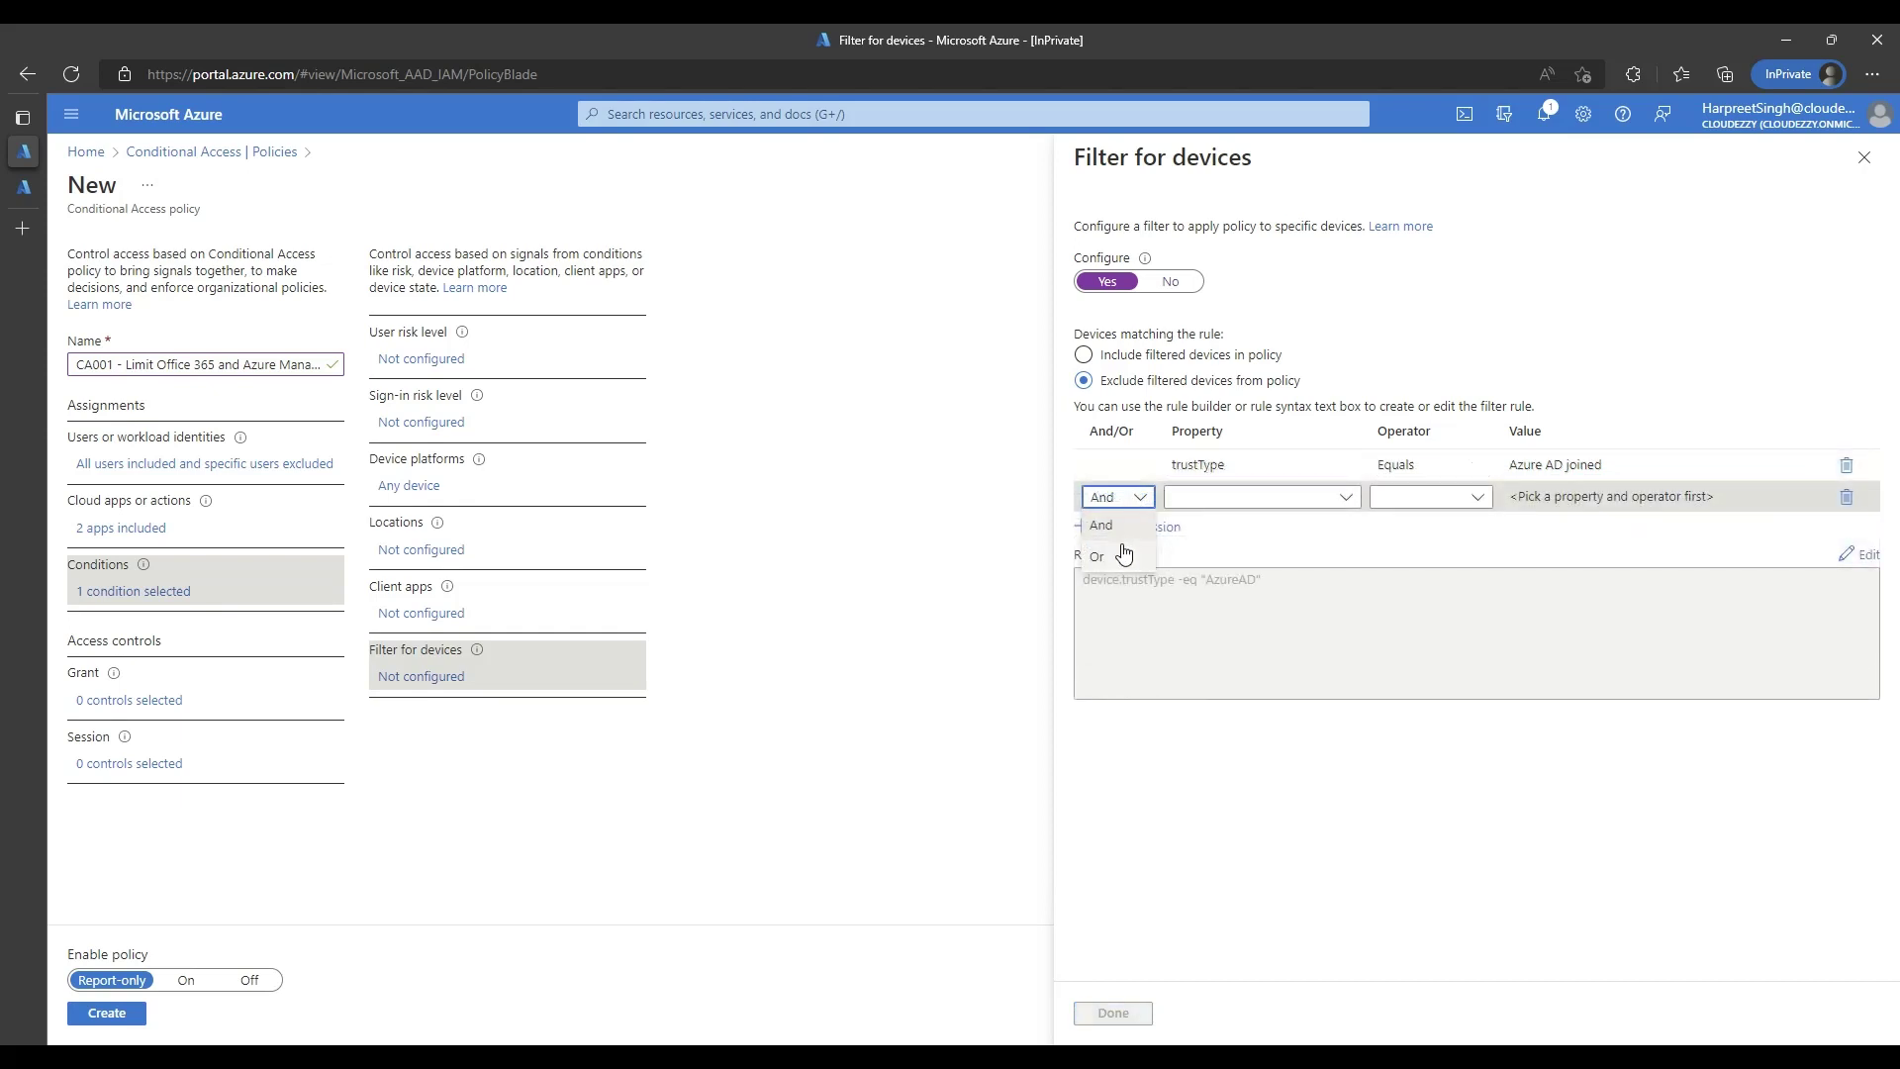
click(1121, 557)
click(1230, 495)
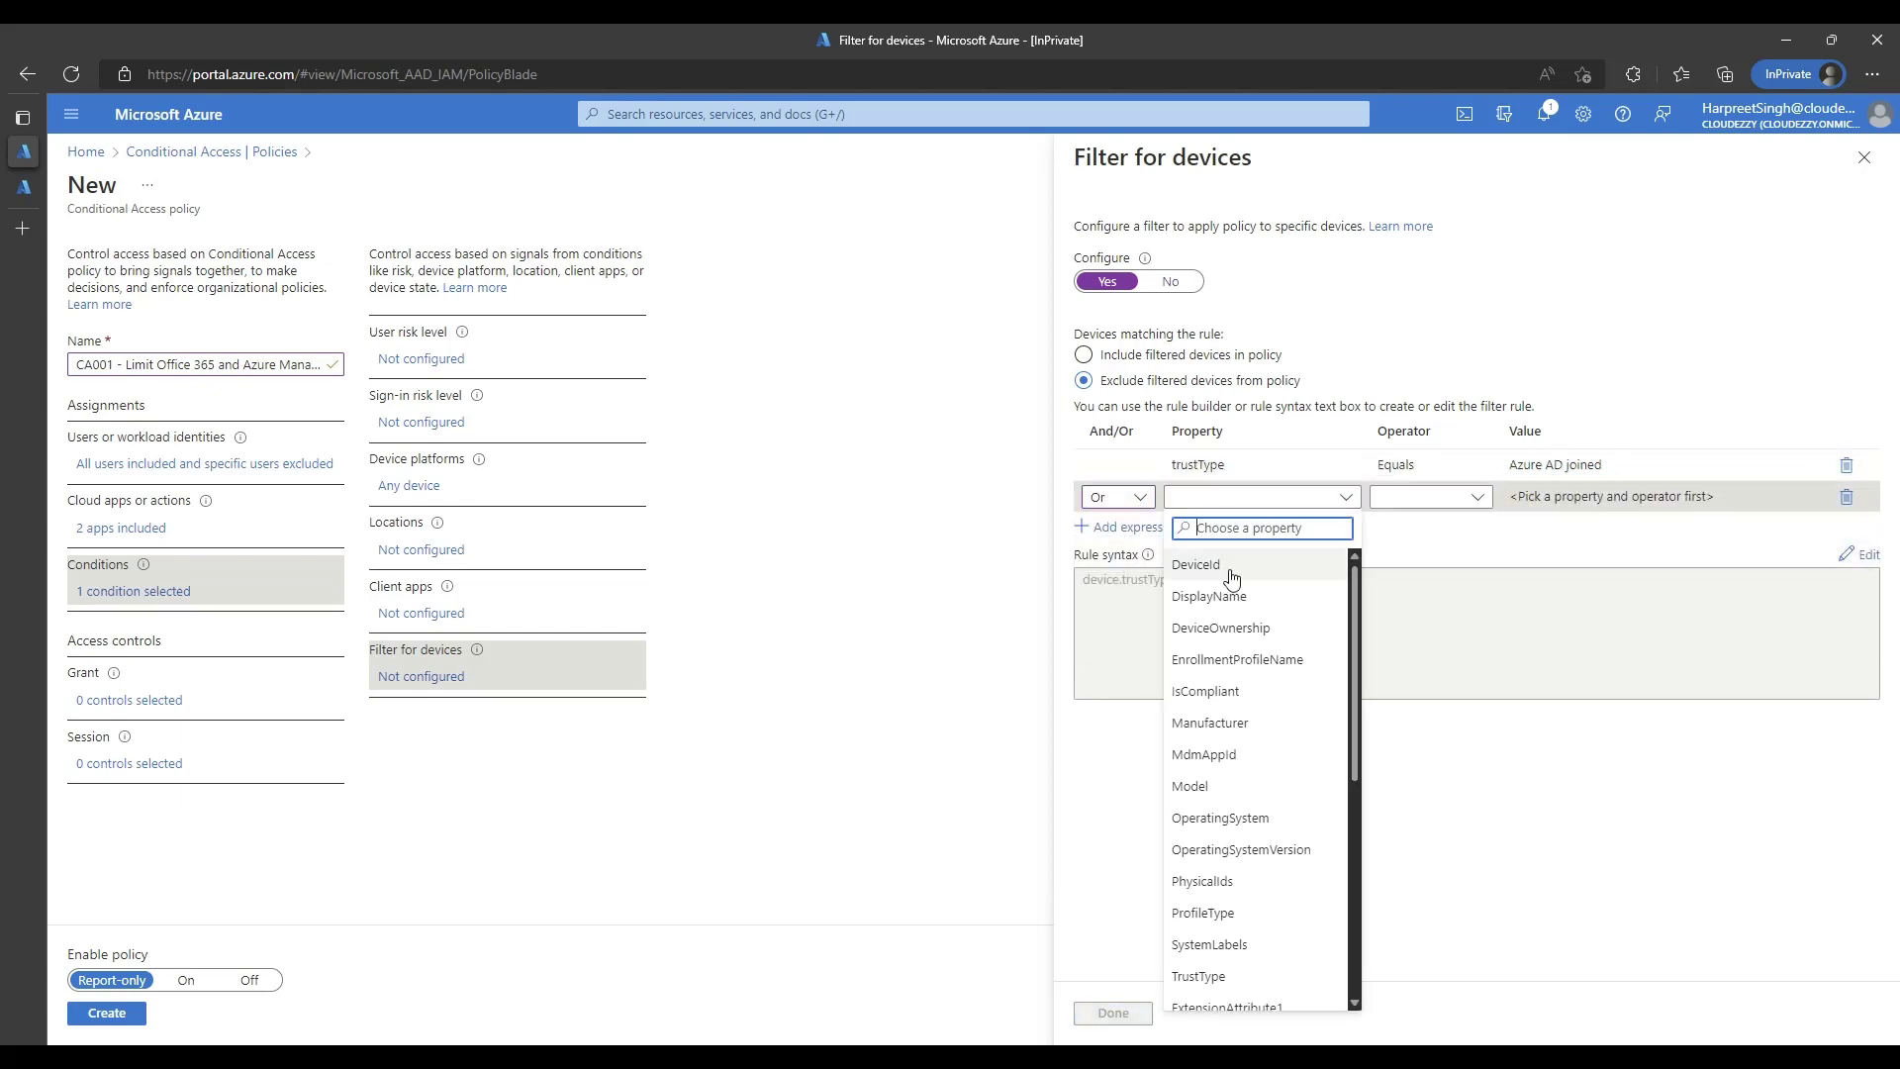
click(1216, 978)
click(1430, 497)
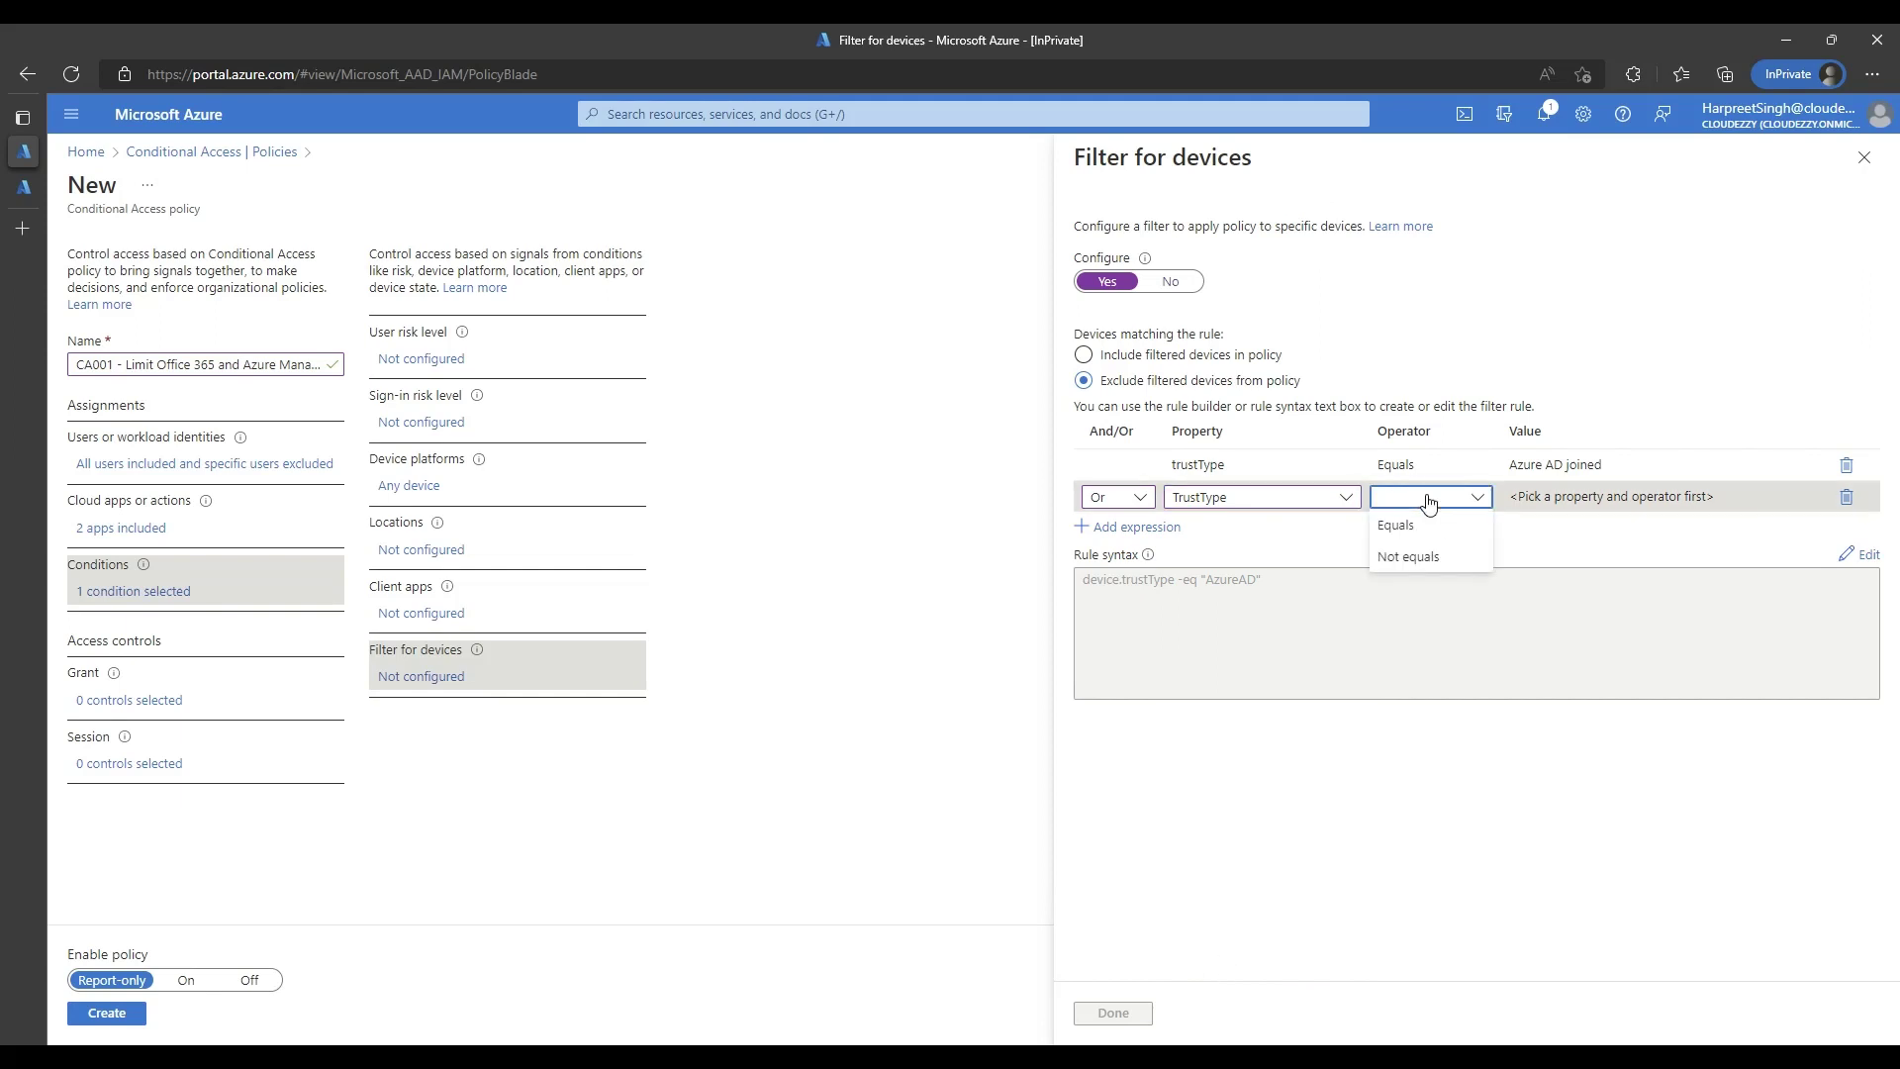
click(1417, 526)
click(1610, 499)
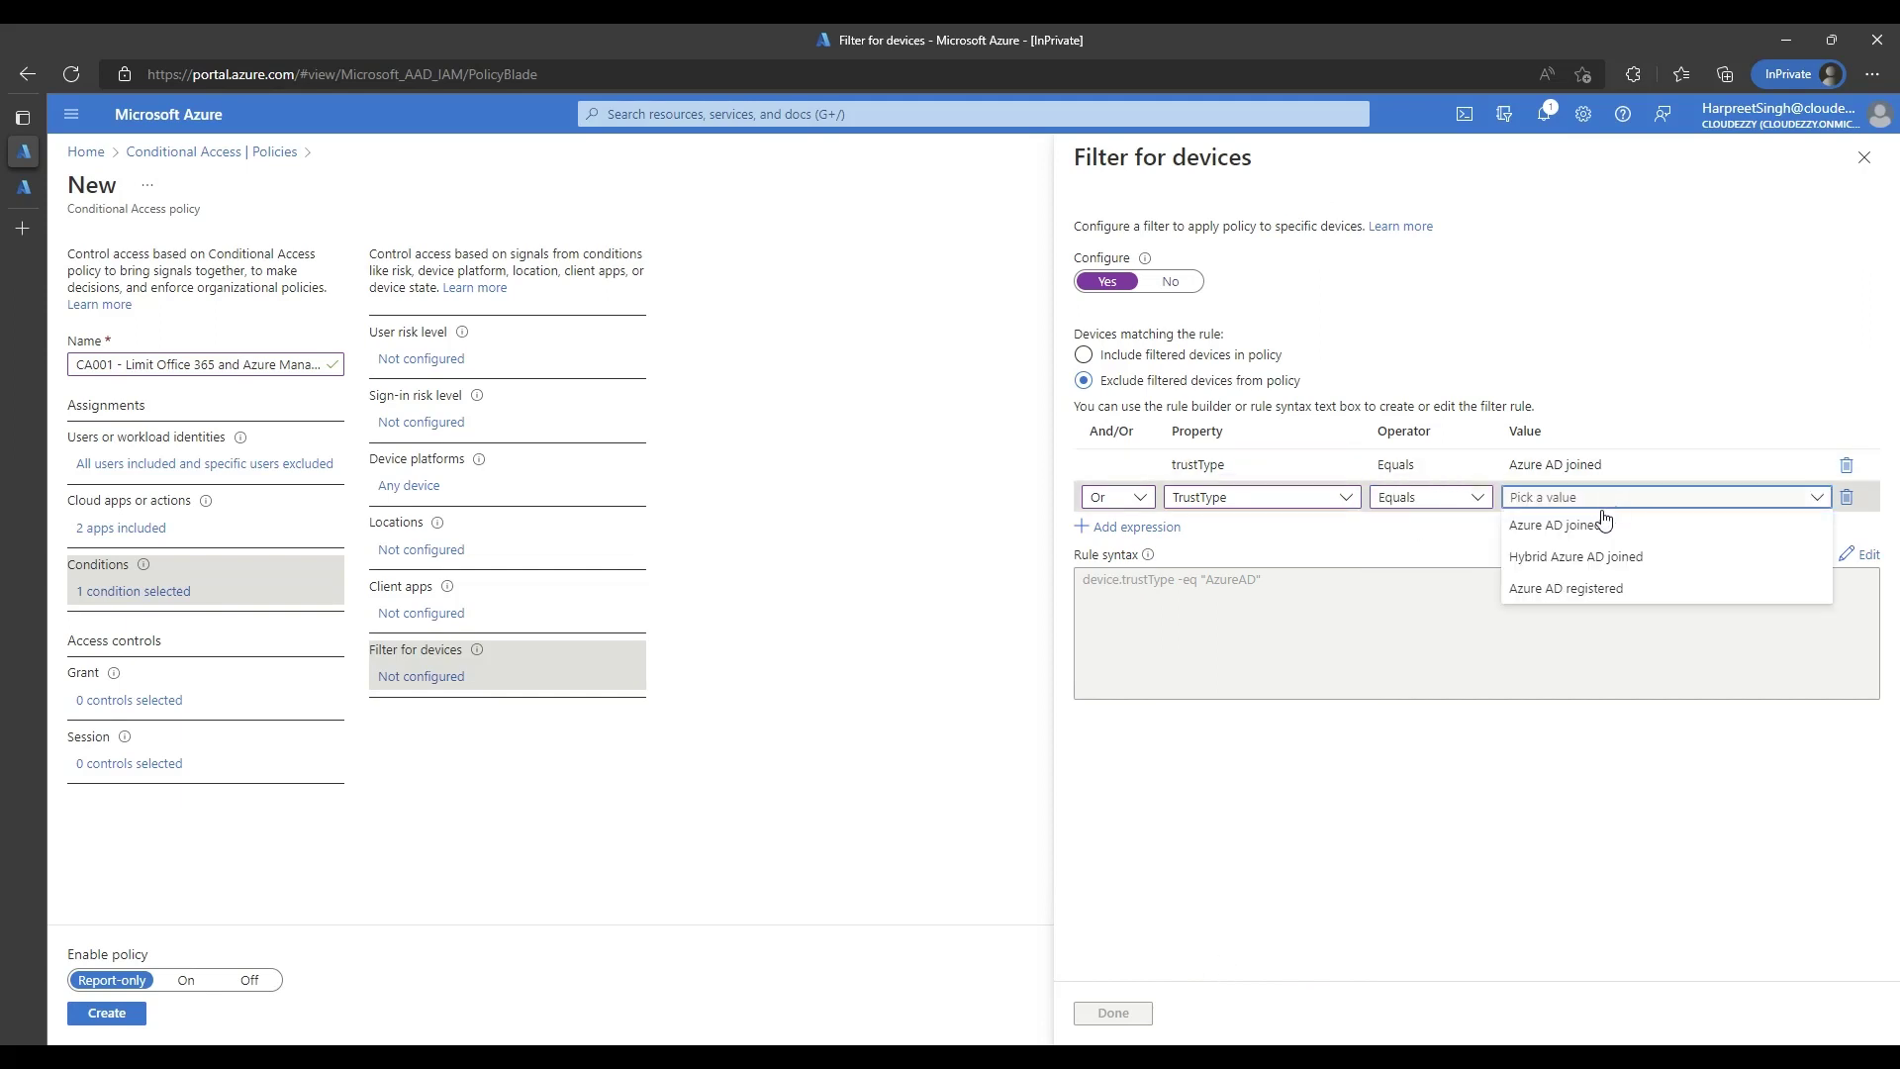
click(1581, 560)
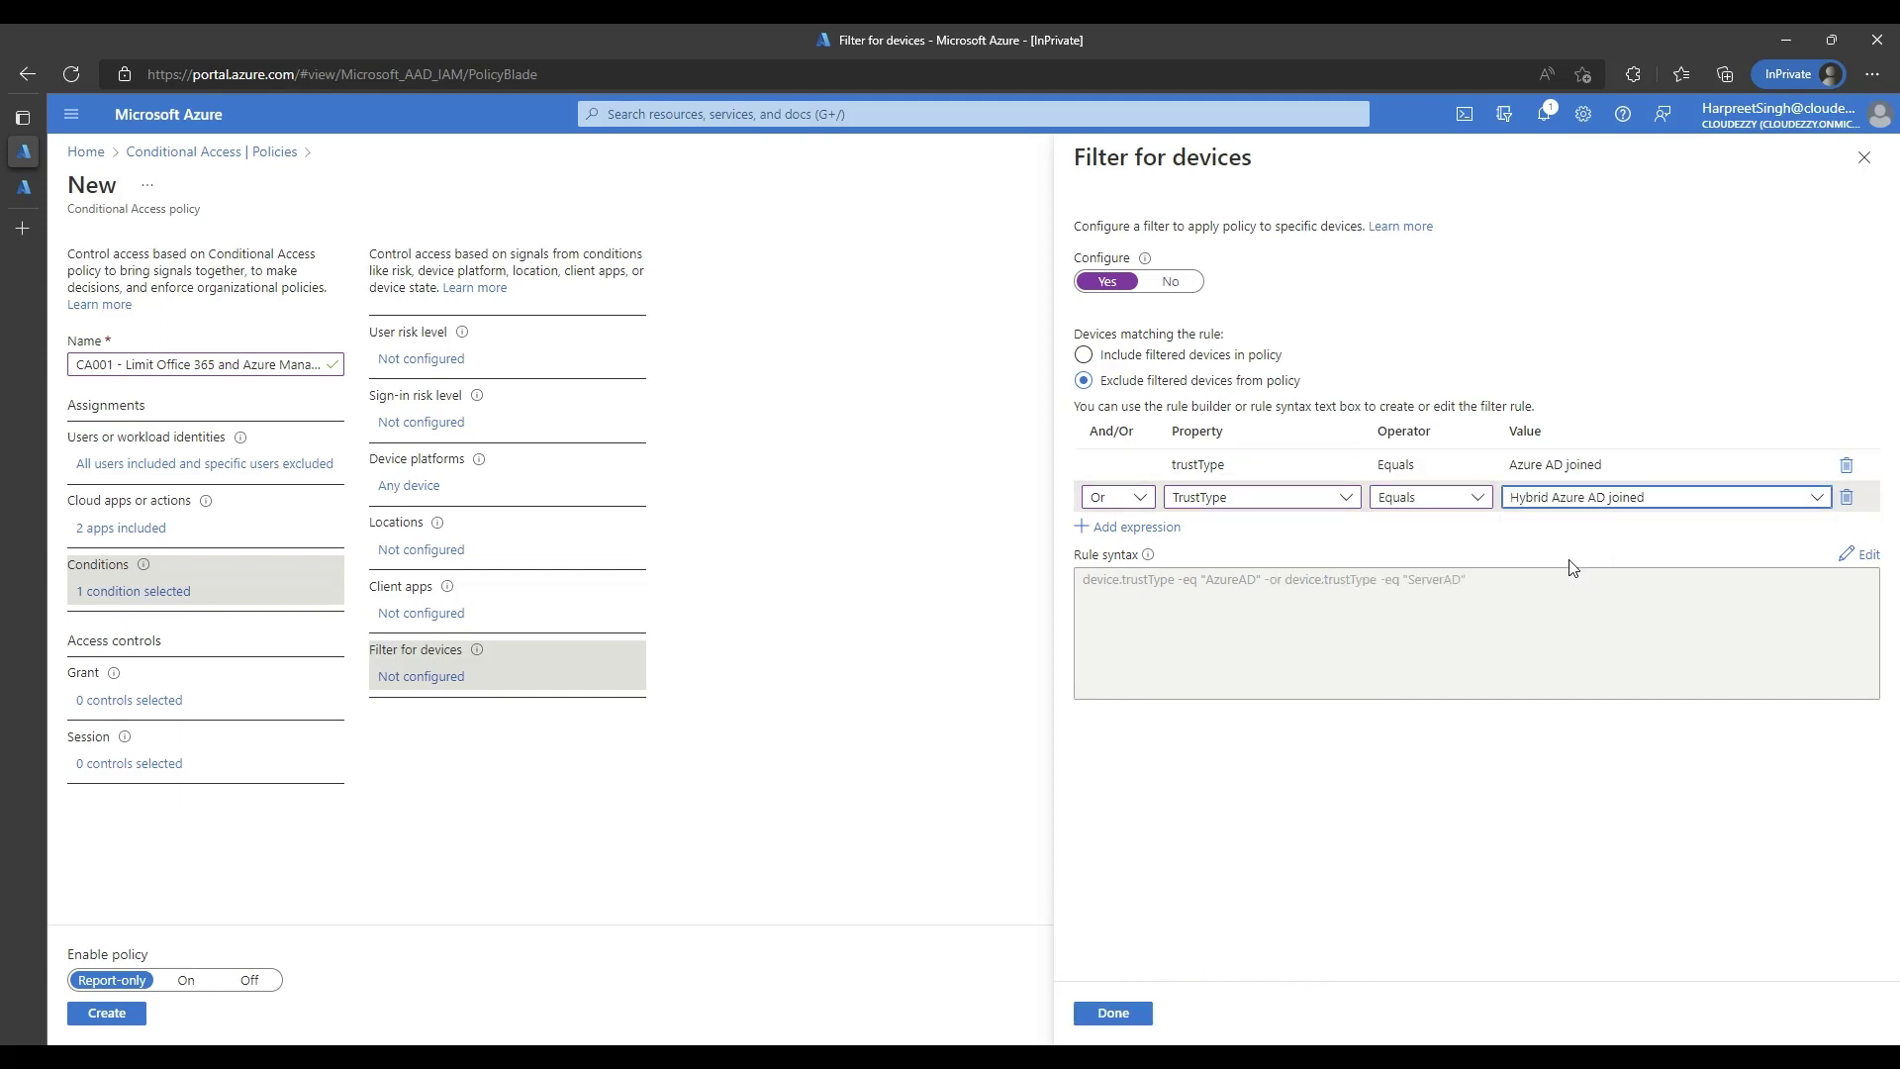
Step: Add an Or rule deviceId Equals the pasted device ID, then confirm the filter
click(1146, 539)
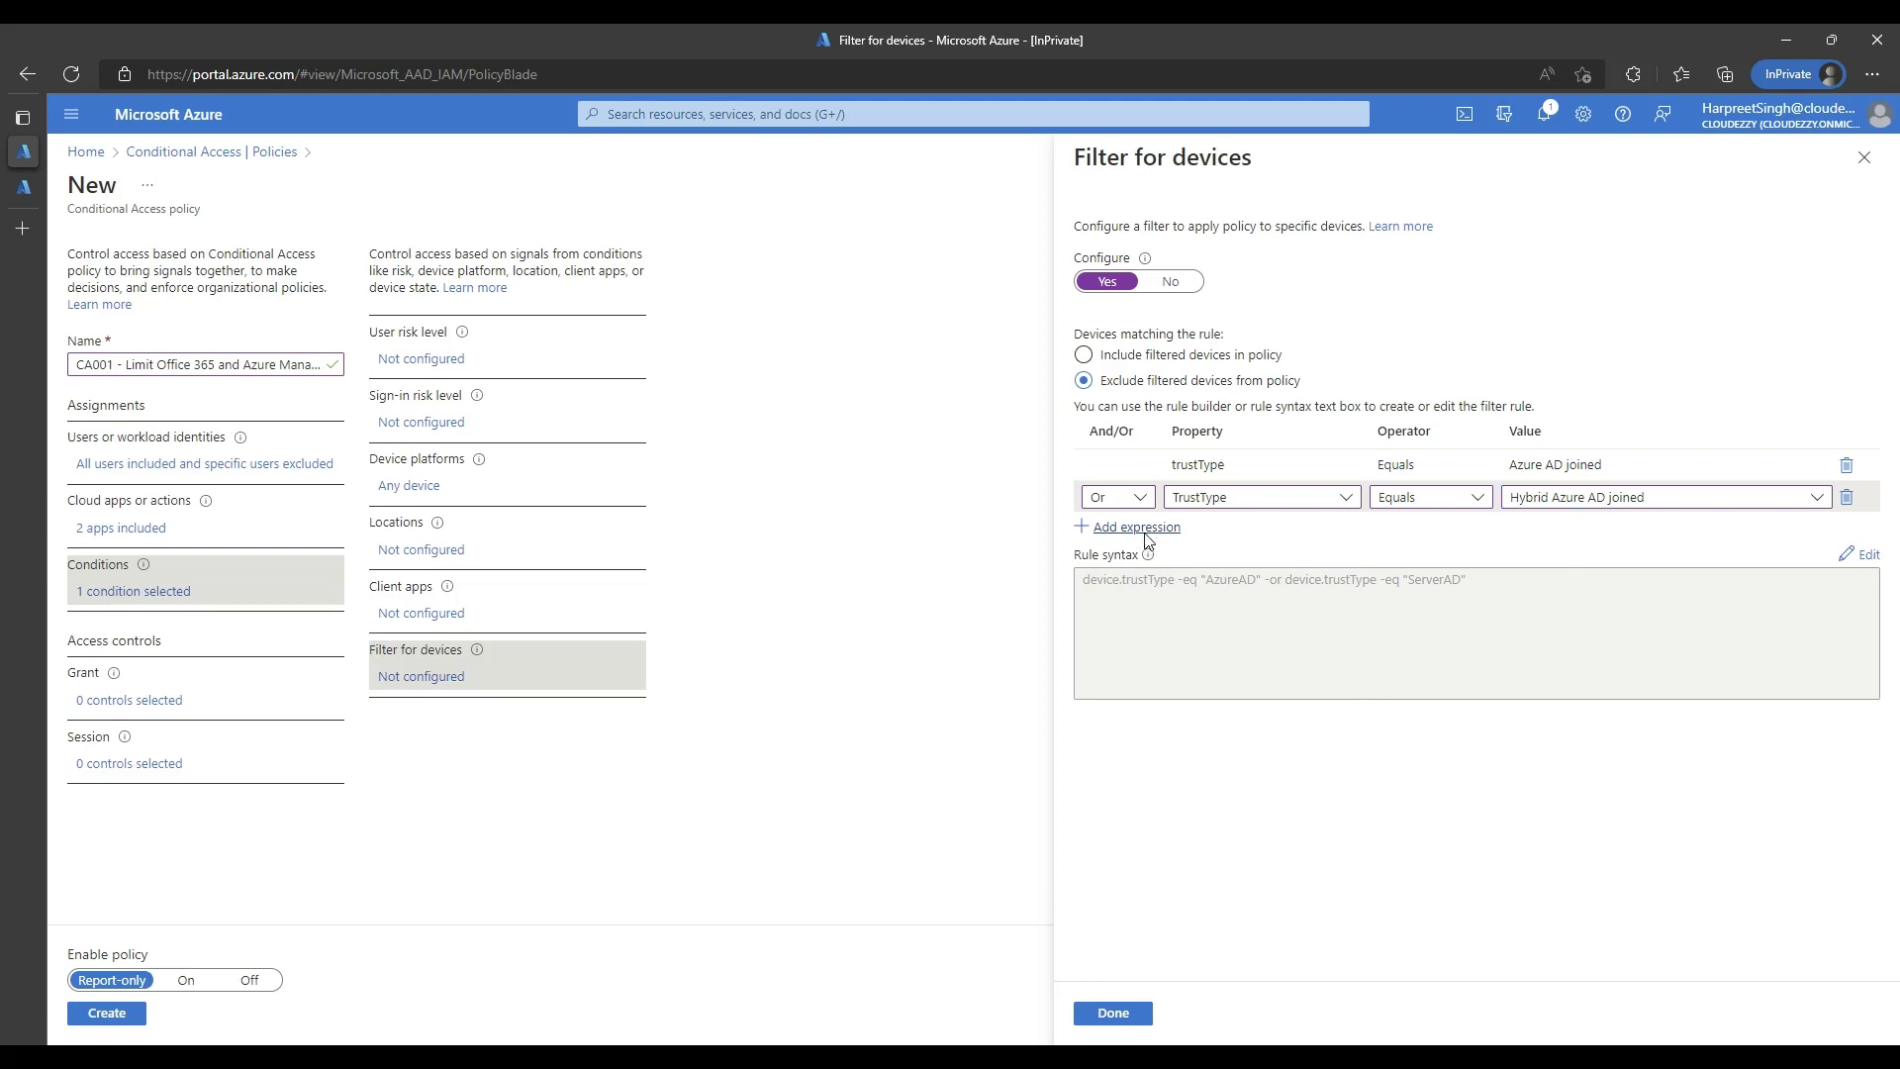
click(1138, 532)
click(1099, 588)
click(1232, 530)
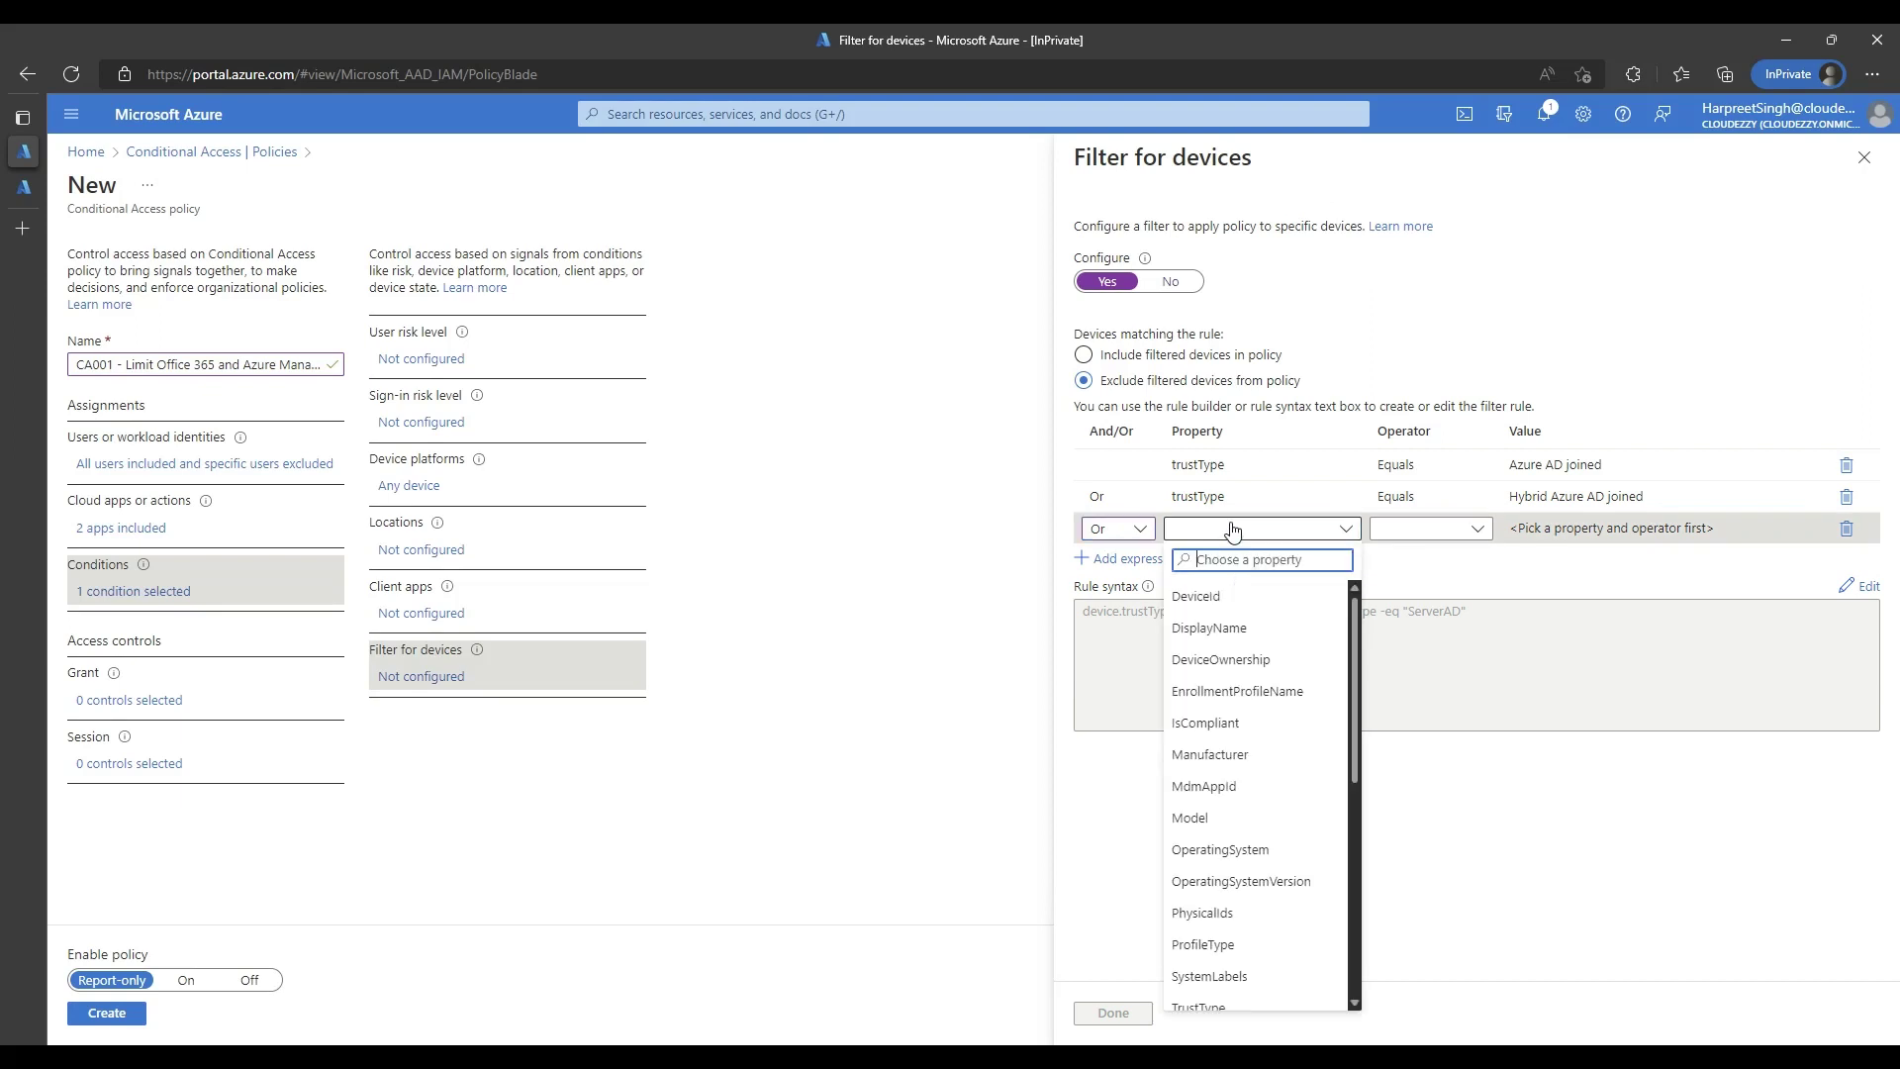
click(1198, 596)
click(1417, 532)
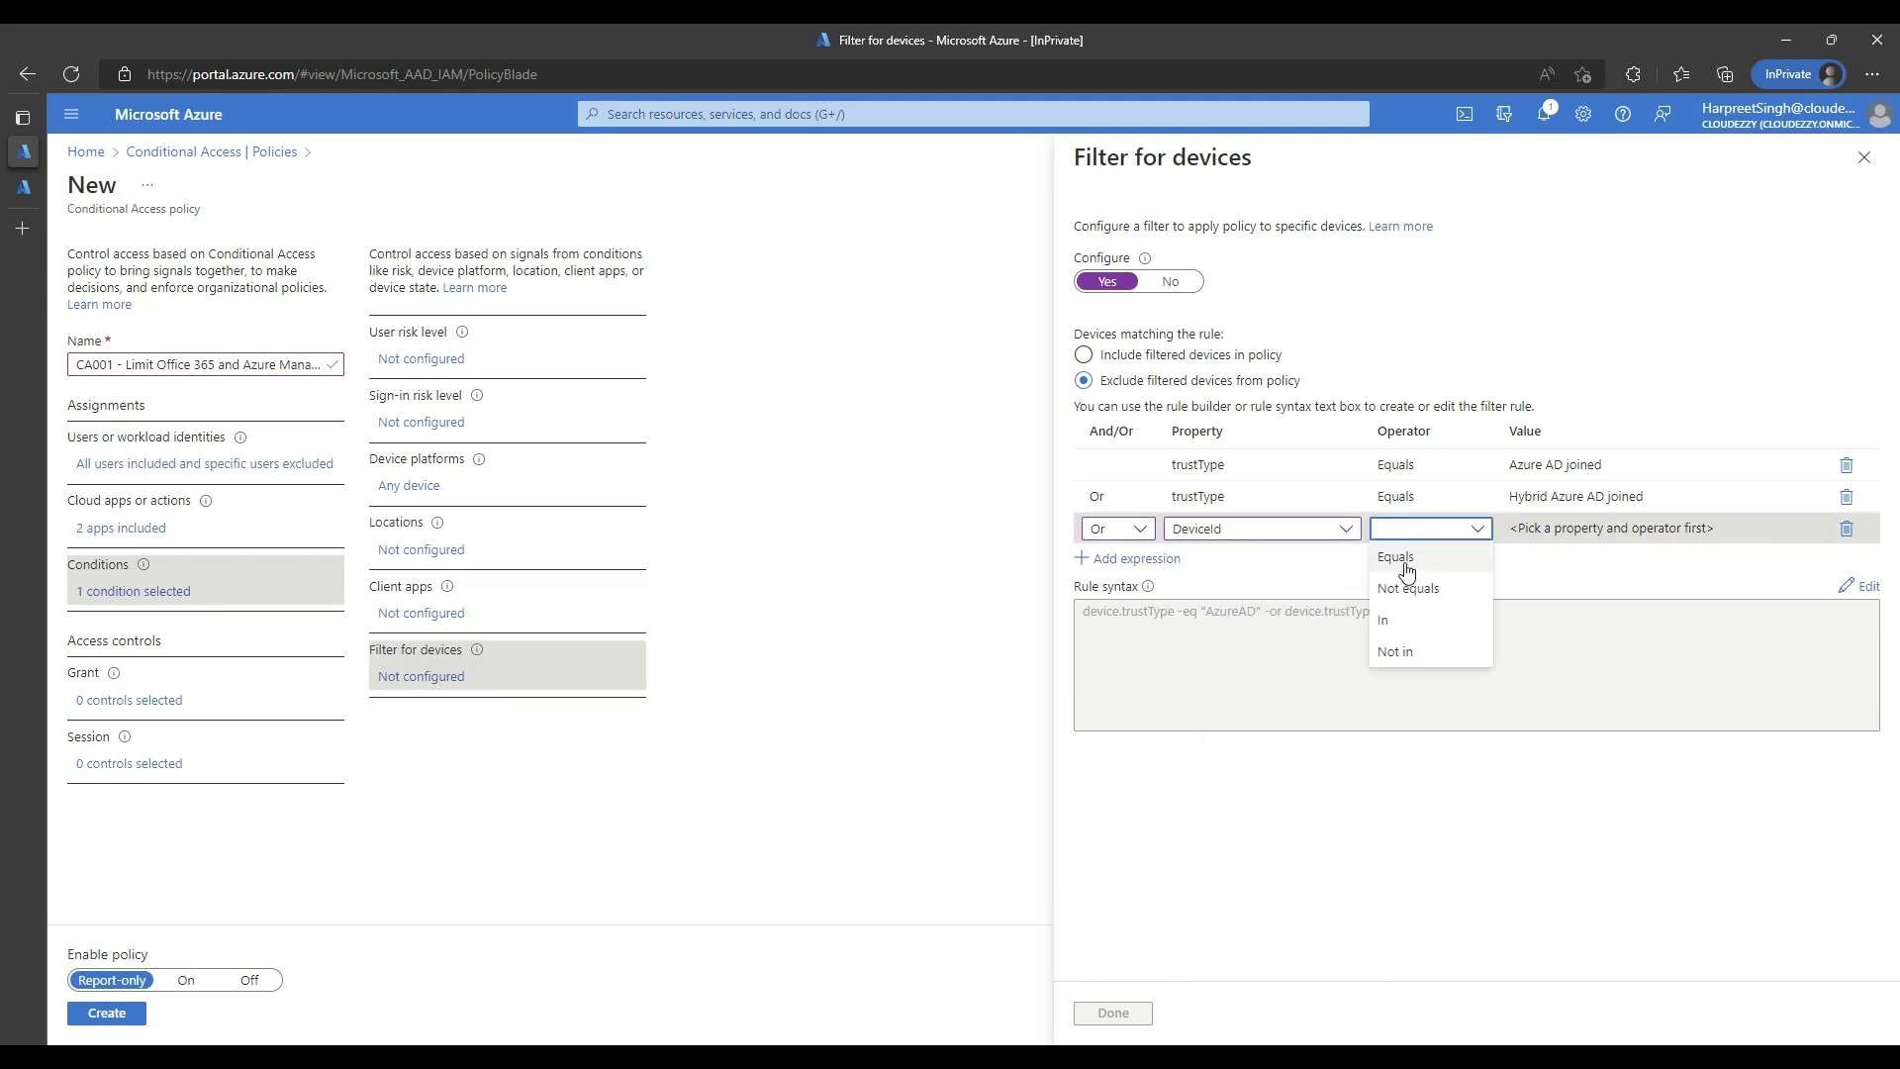
click(1413, 557)
click(1543, 540)
text(ce1ffaf4-2163-4e70-83f1-e49a46a63c1f)
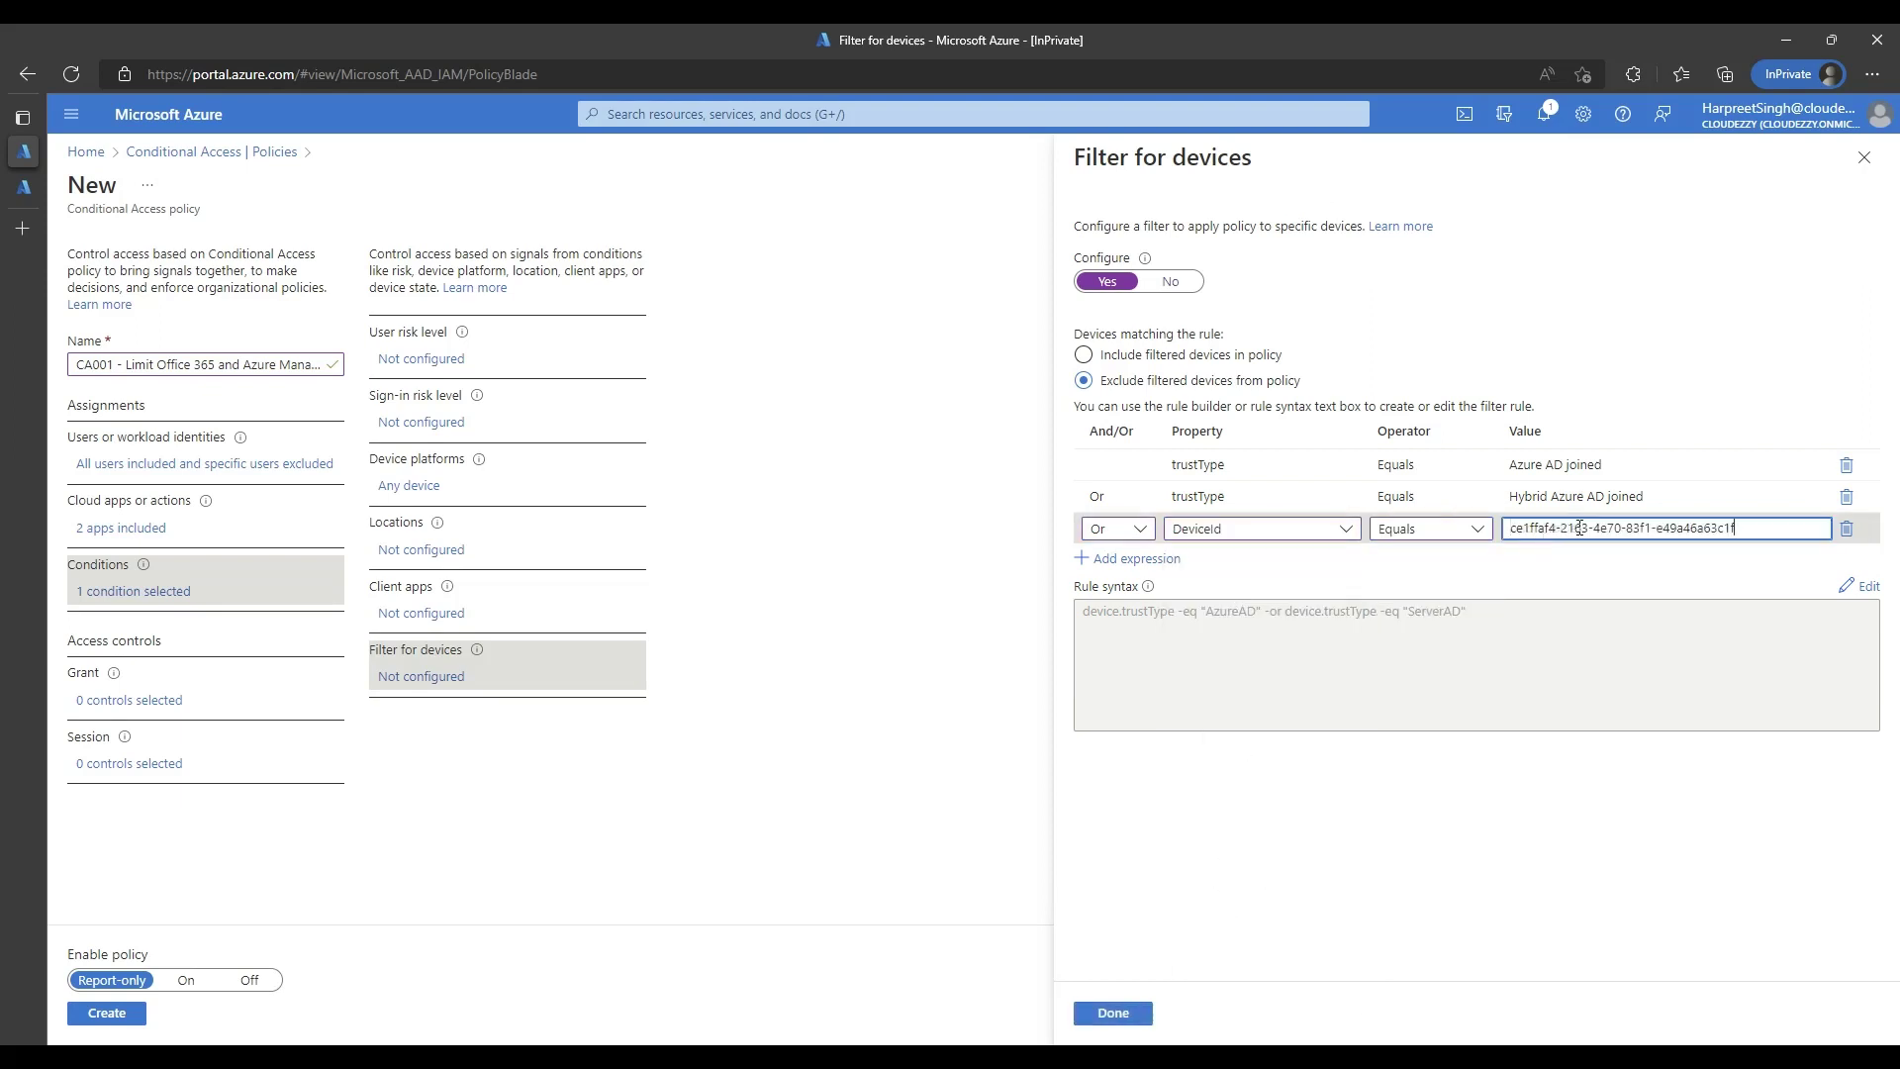
click(1847, 585)
key(ctrl+v)
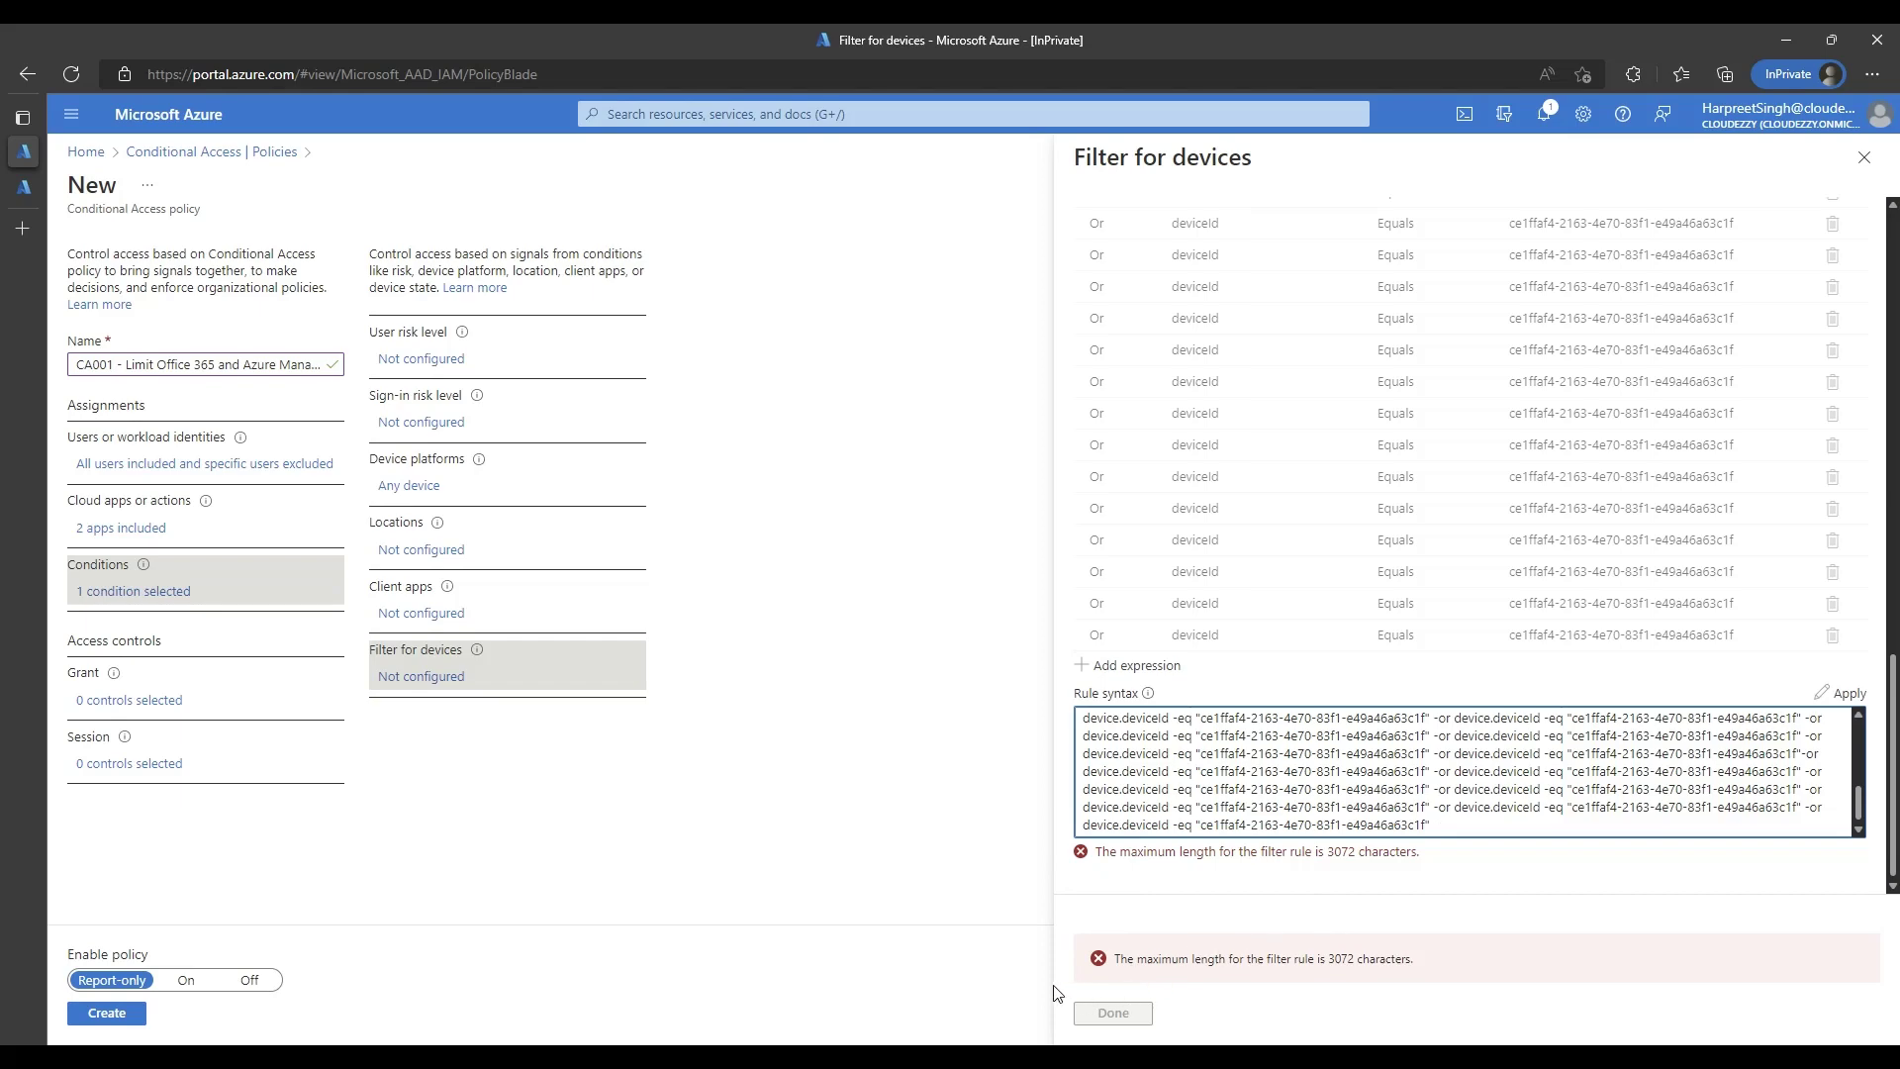
scroll(1471, 629, up, 2)
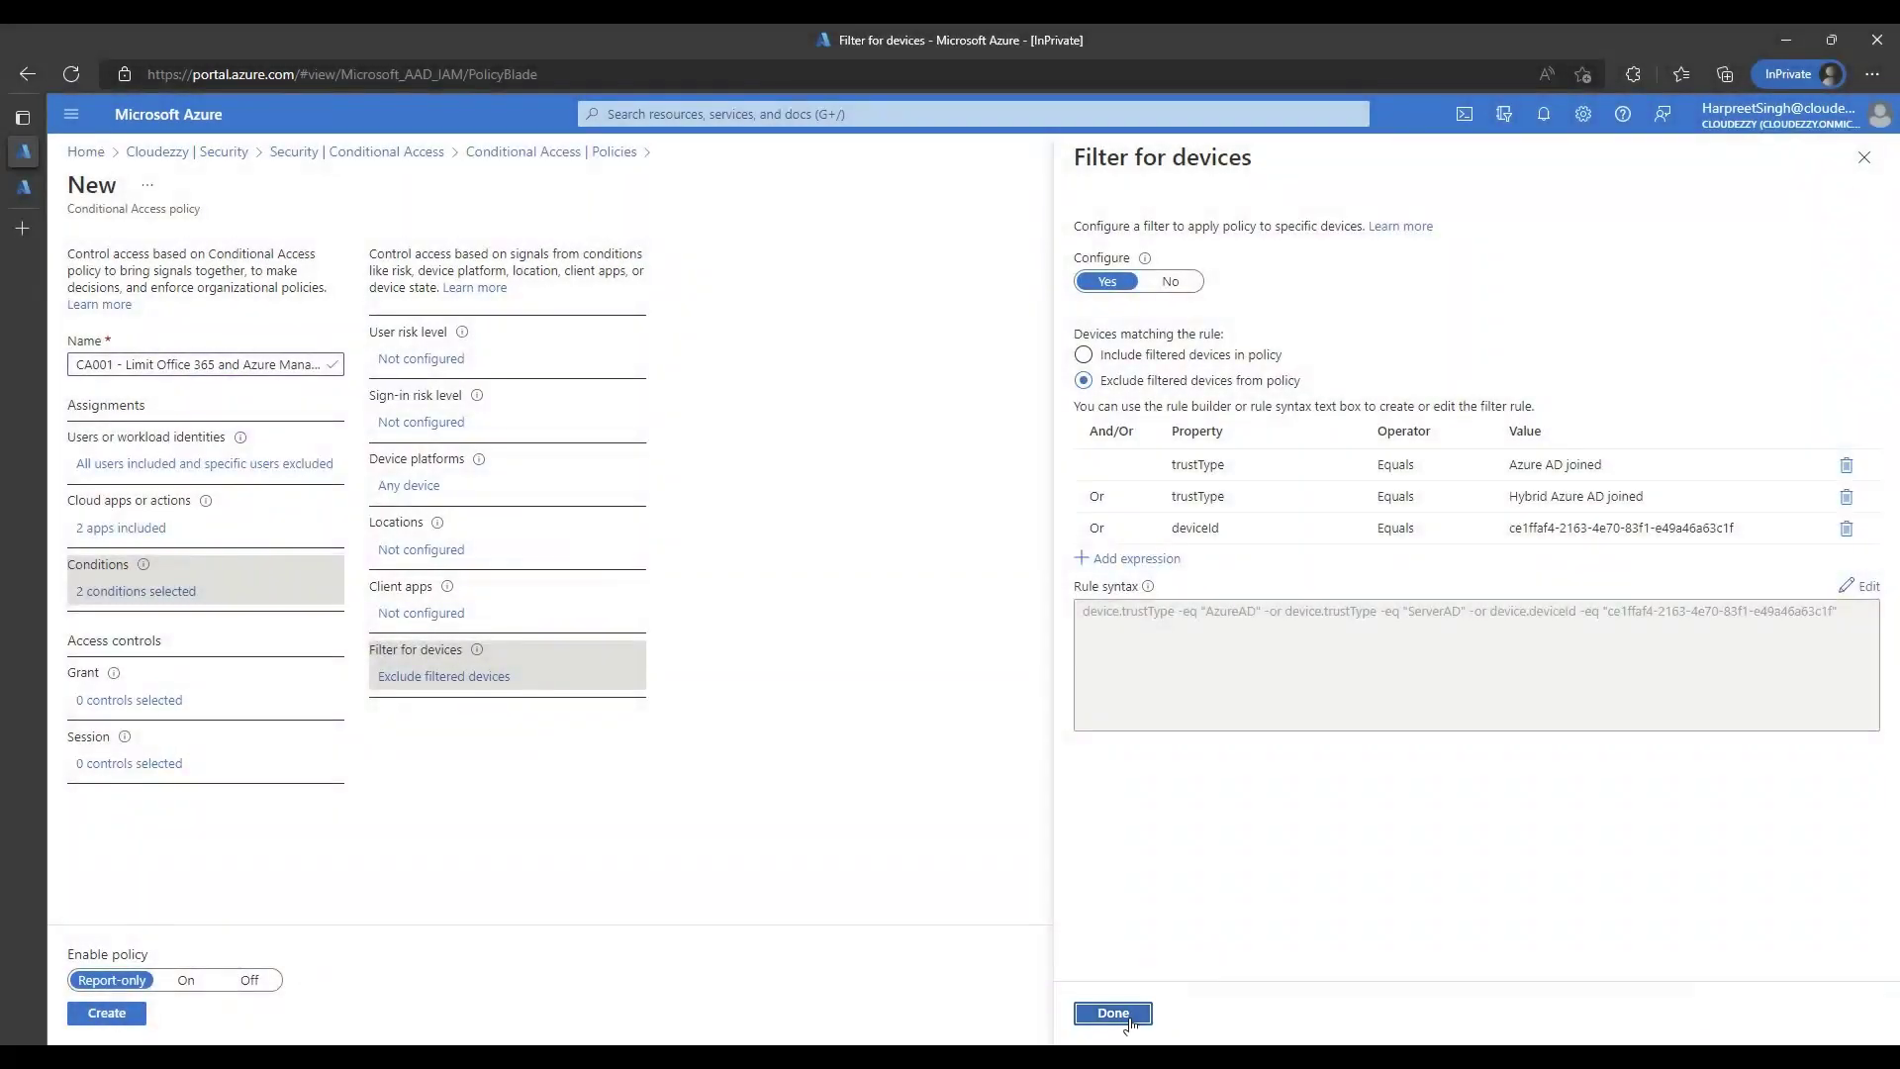
click(1131, 1020)
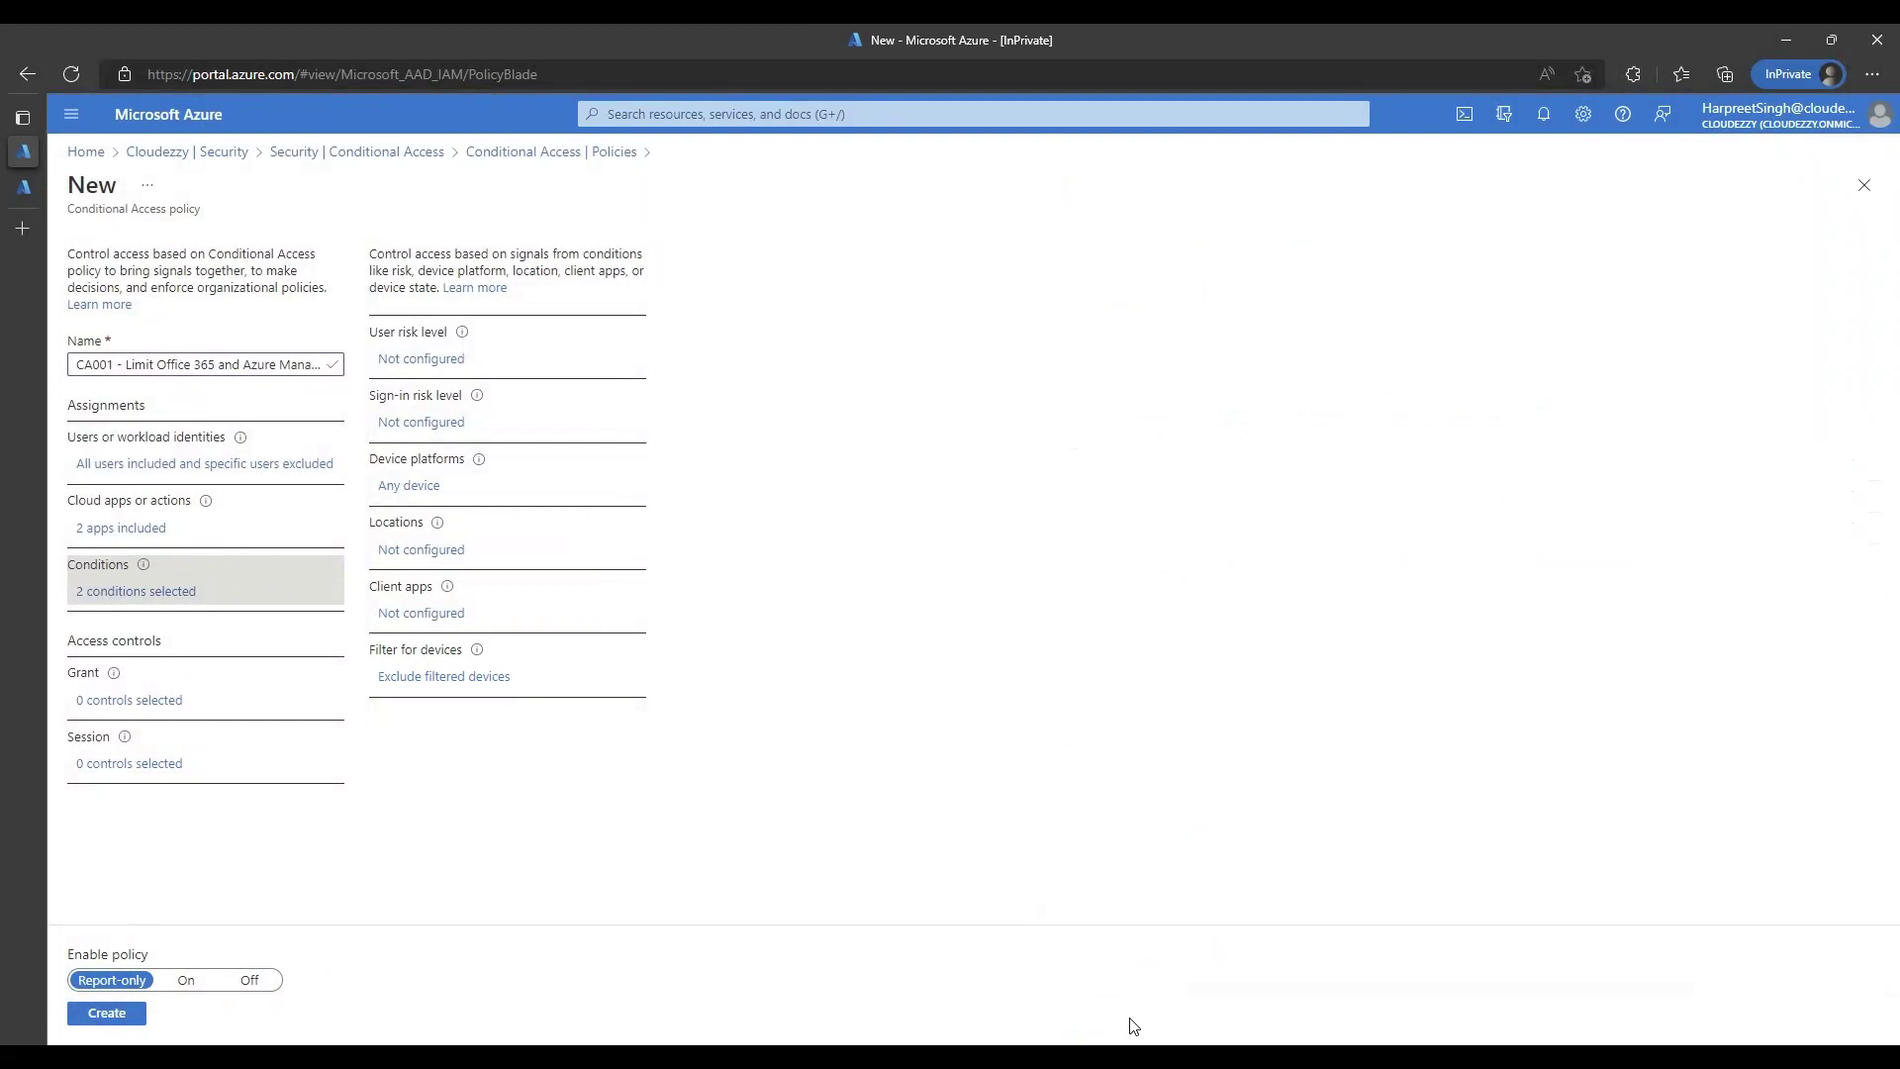
Step: Set the grant control to Block access, switch the policy On, and create it
click(130, 702)
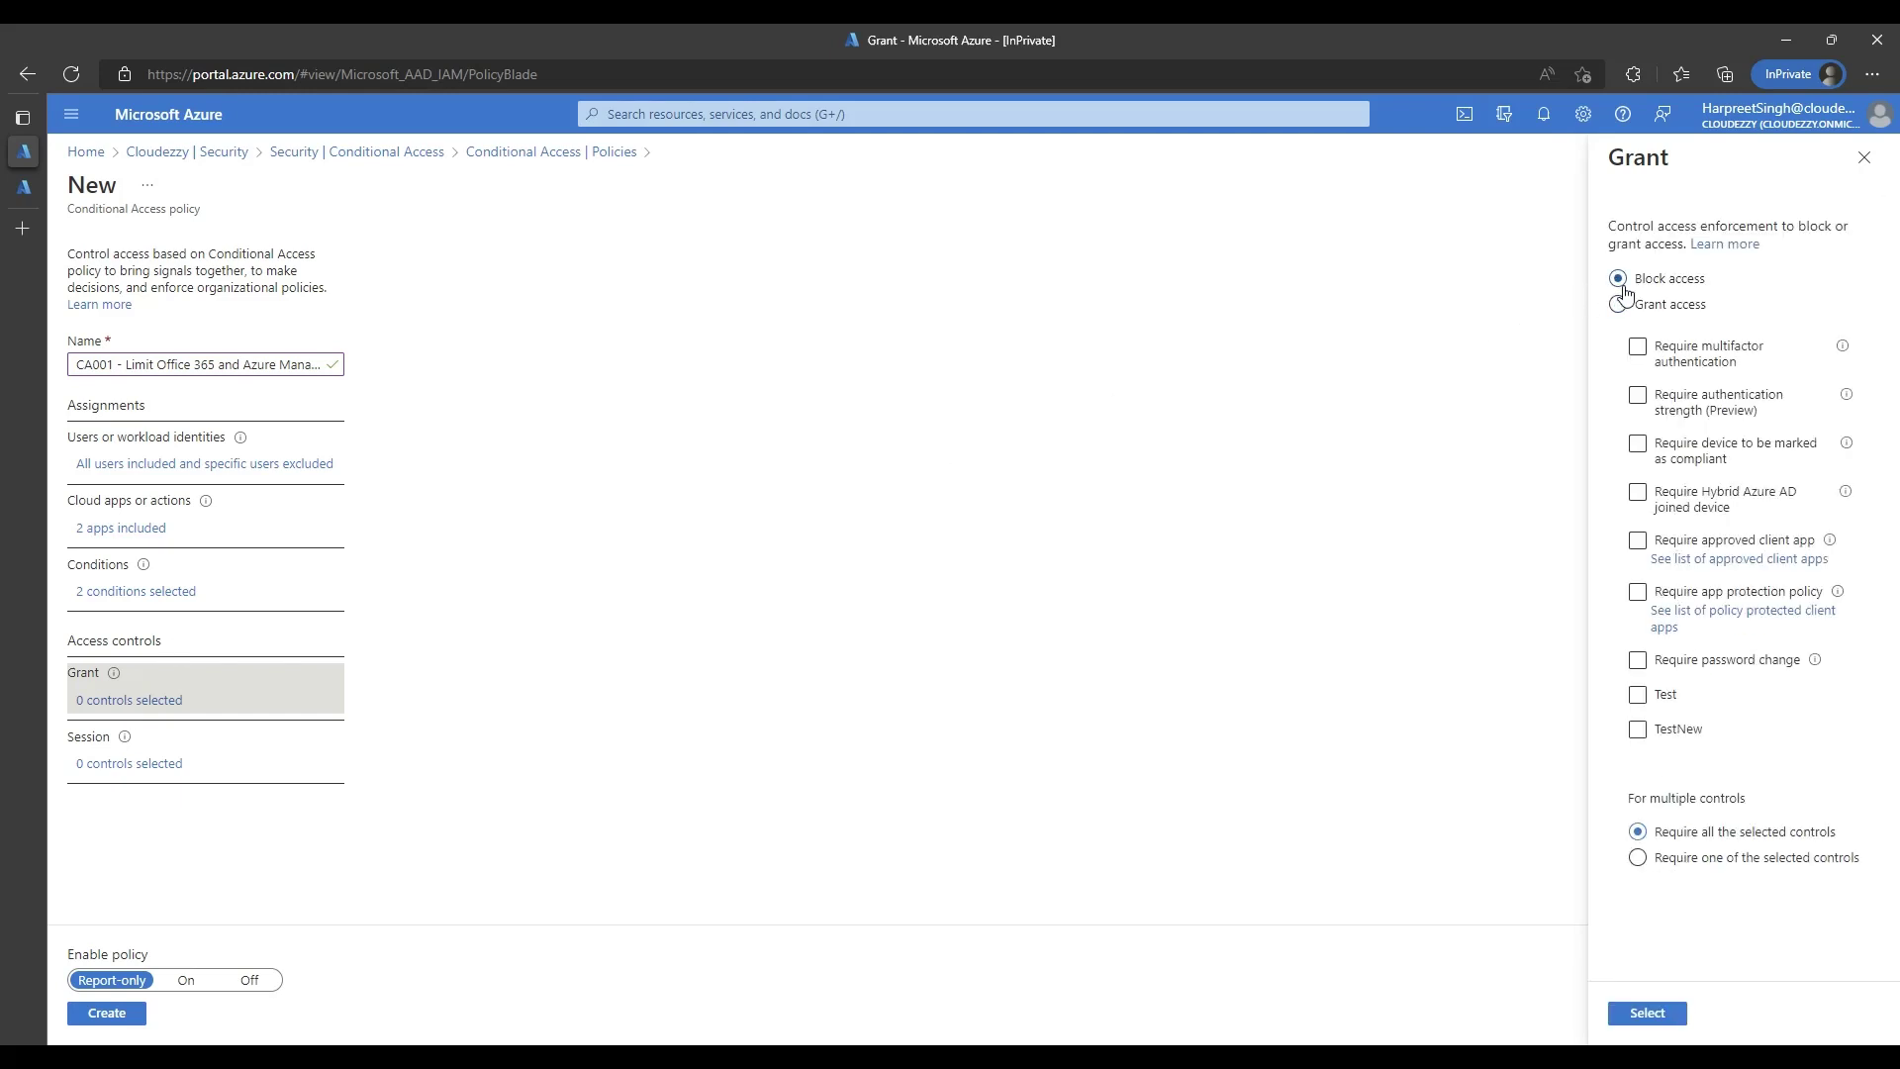
click(1633, 1020)
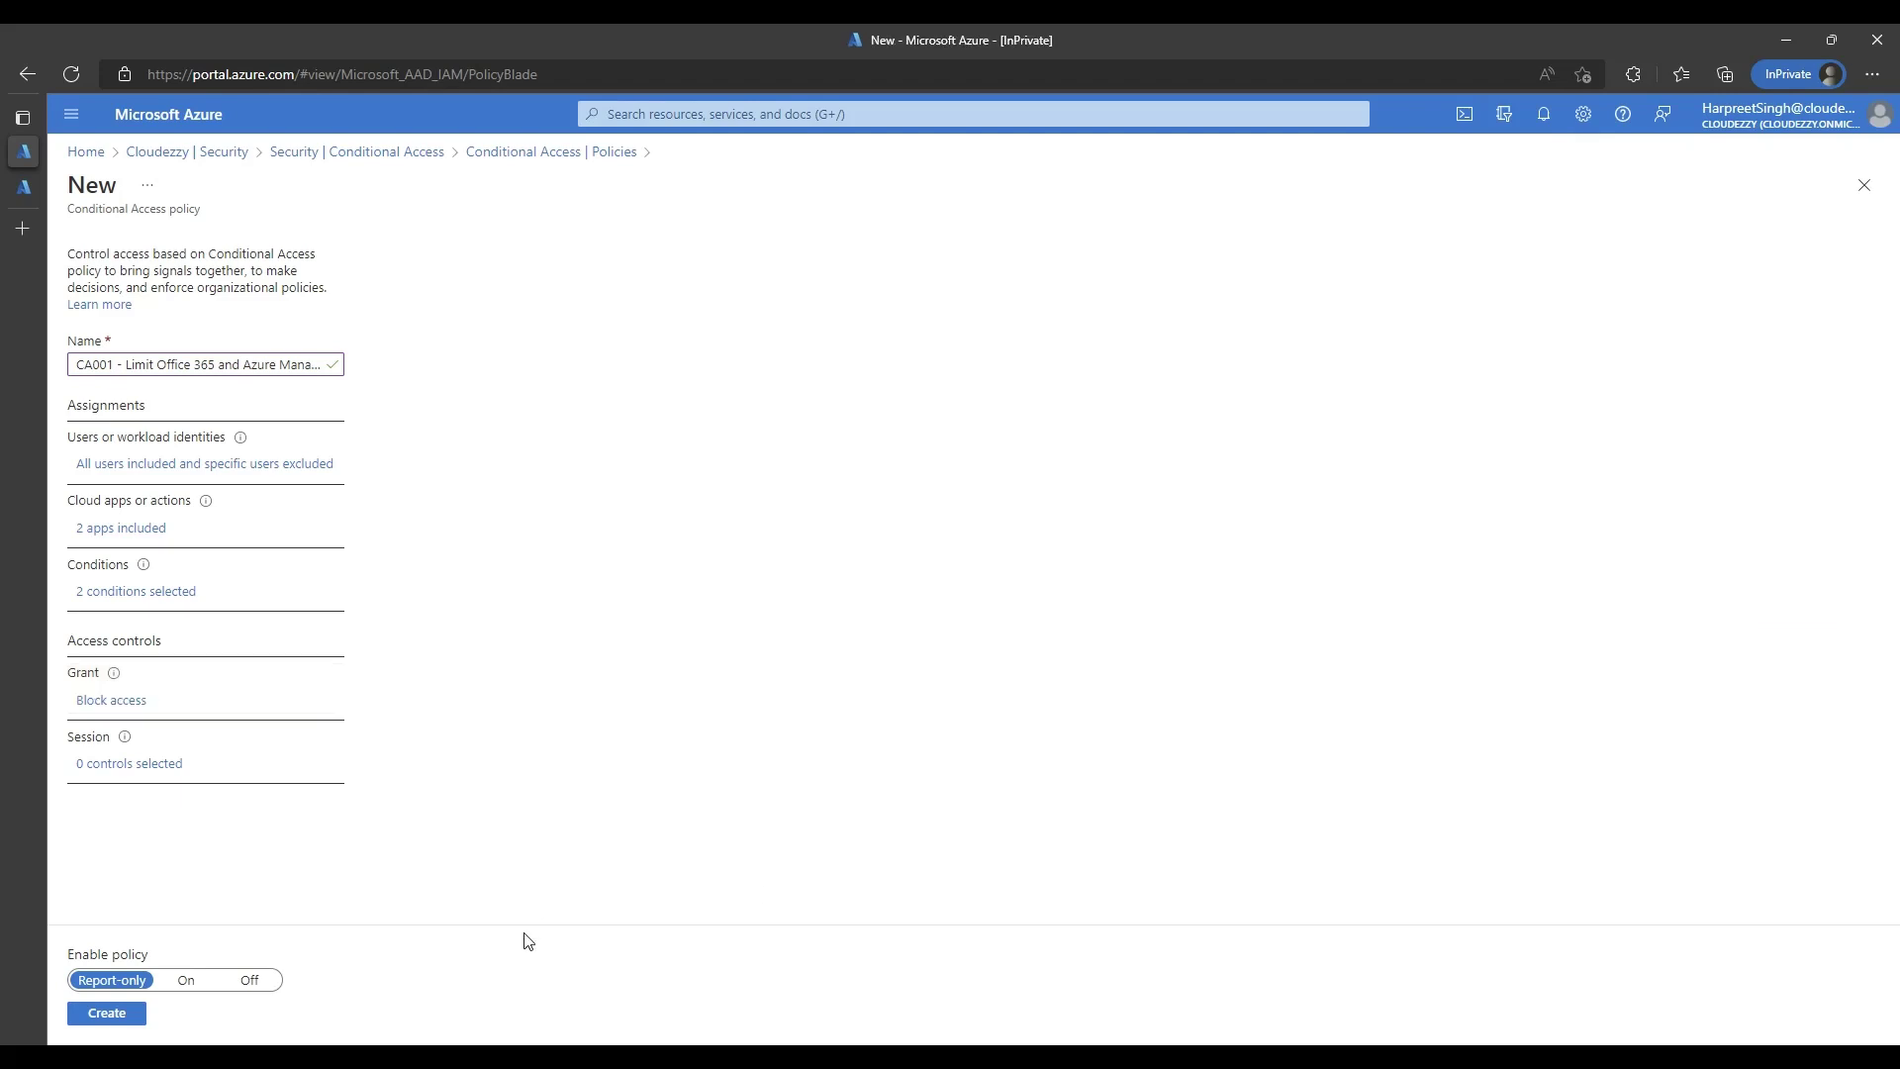
click(184, 981)
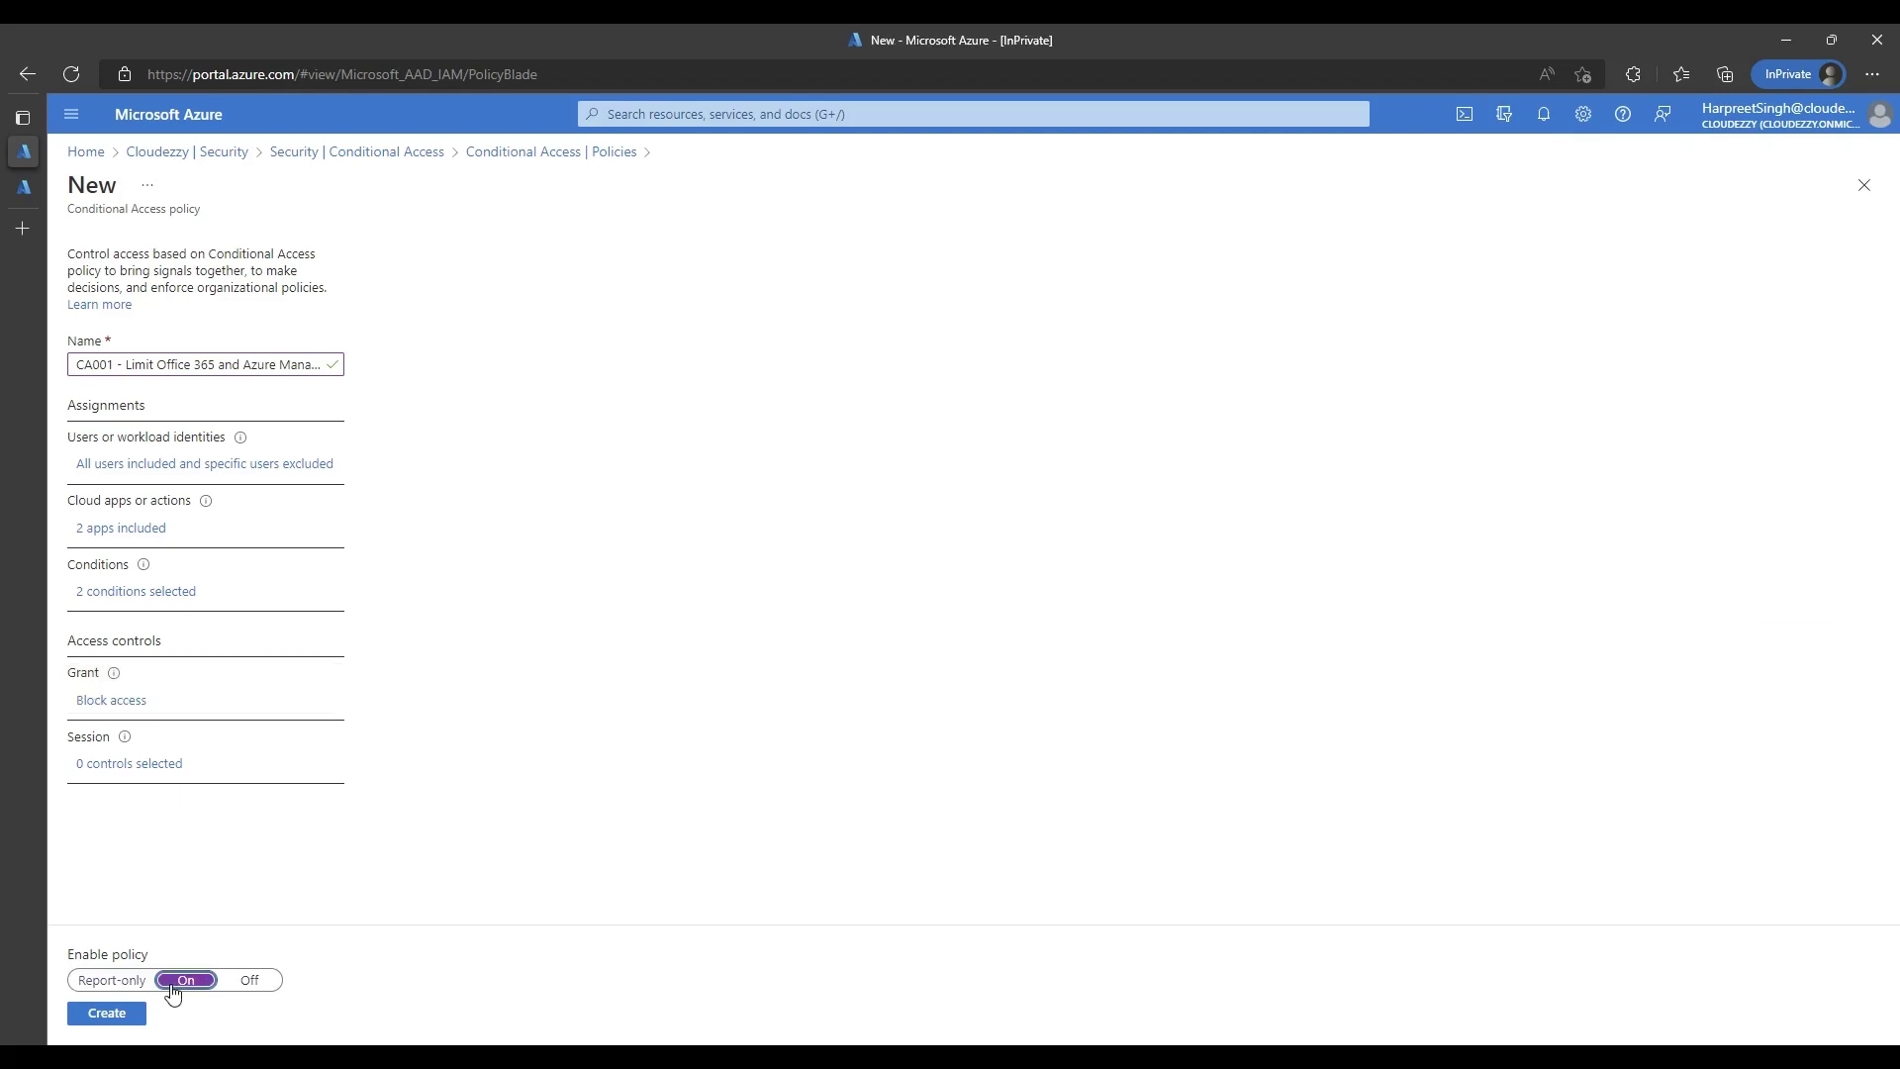
click(106, 1013)
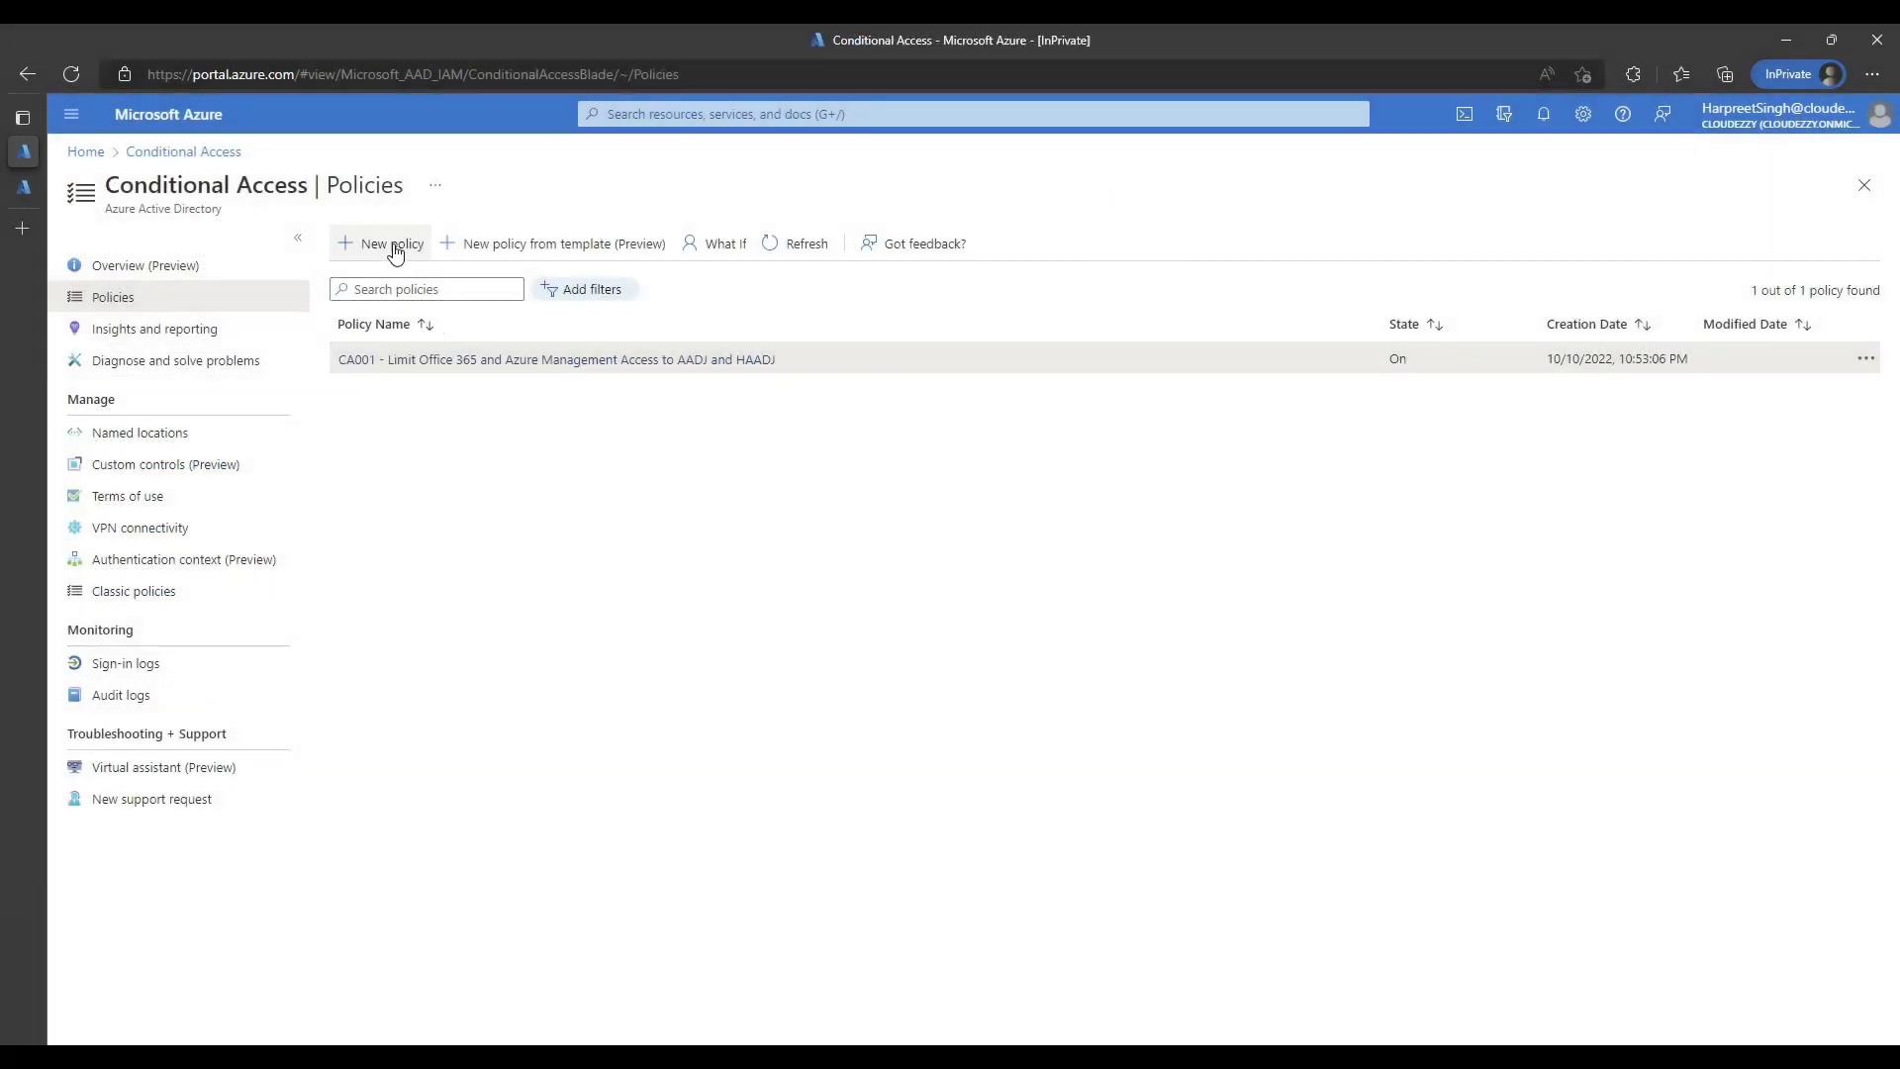
Step: In What If, choose a test user and Office 365 as the cloud app
click(746, 248)
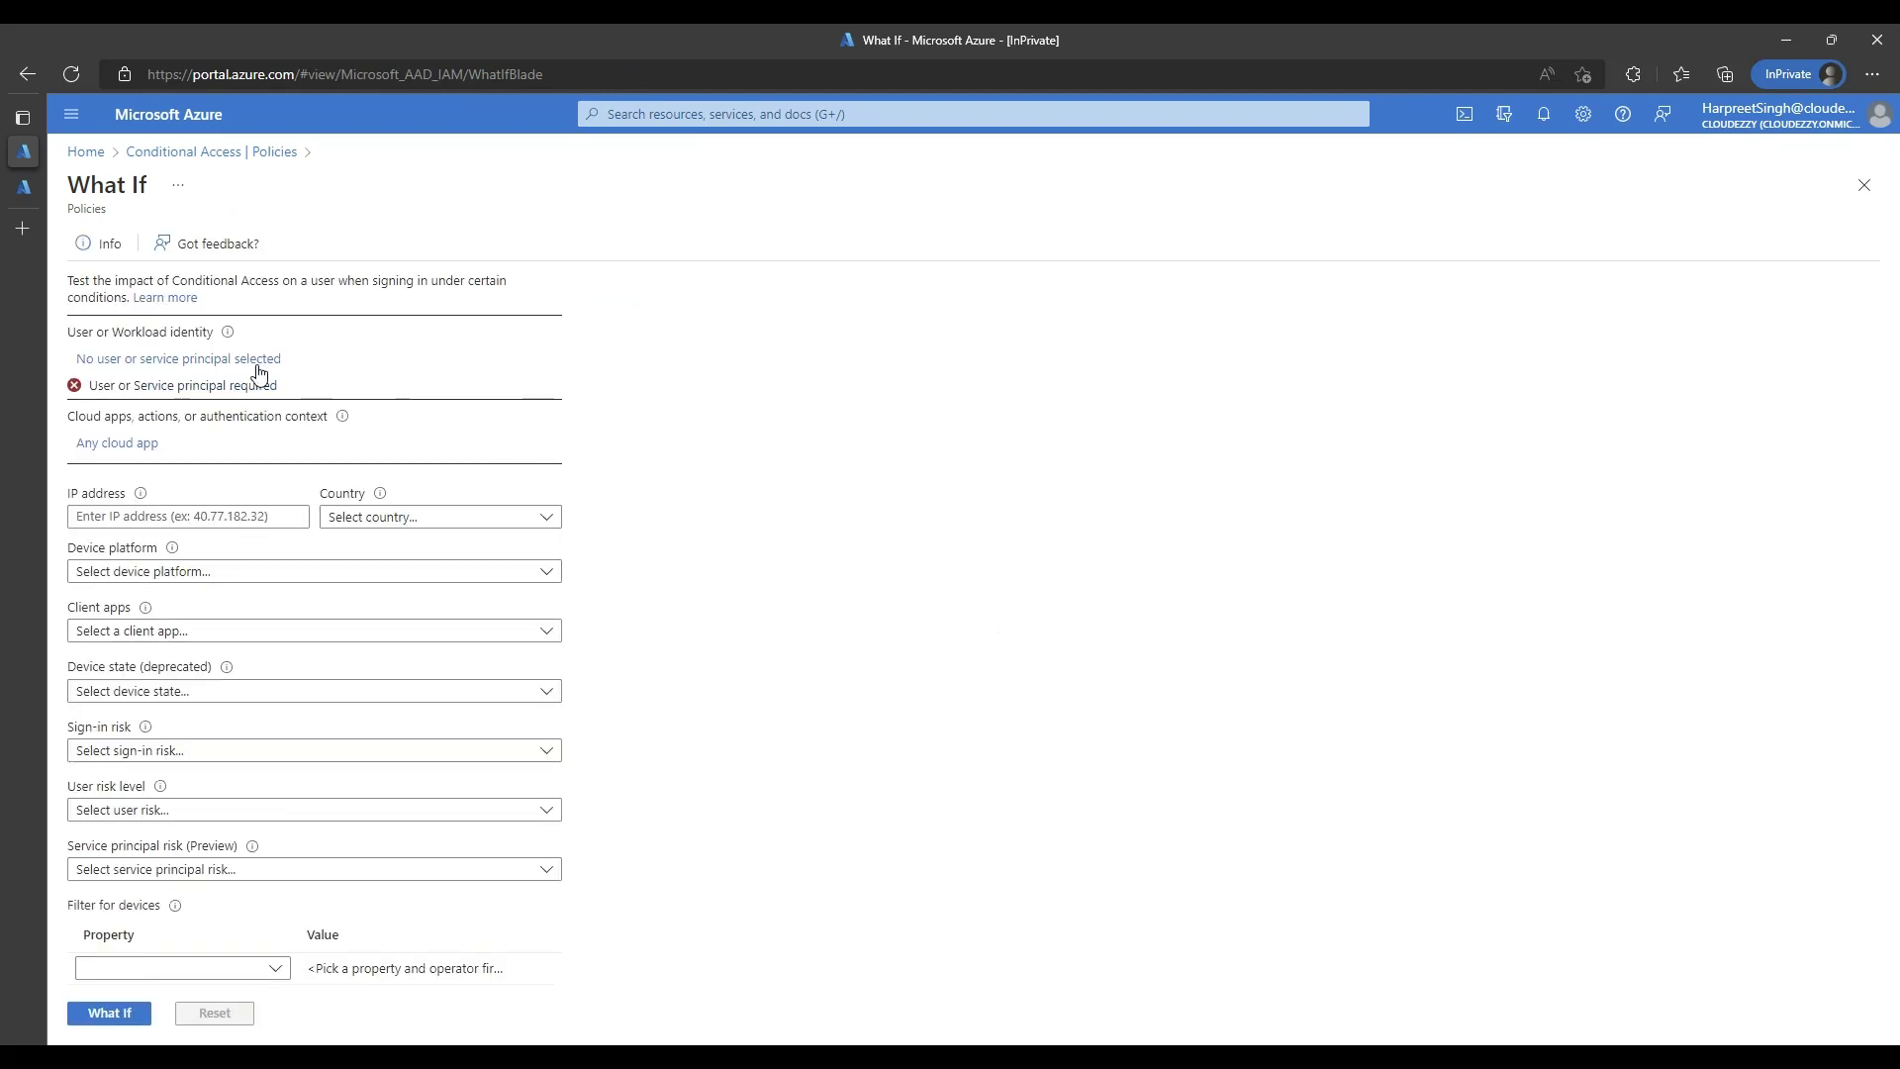
click(222, 368)
click(642, 382)
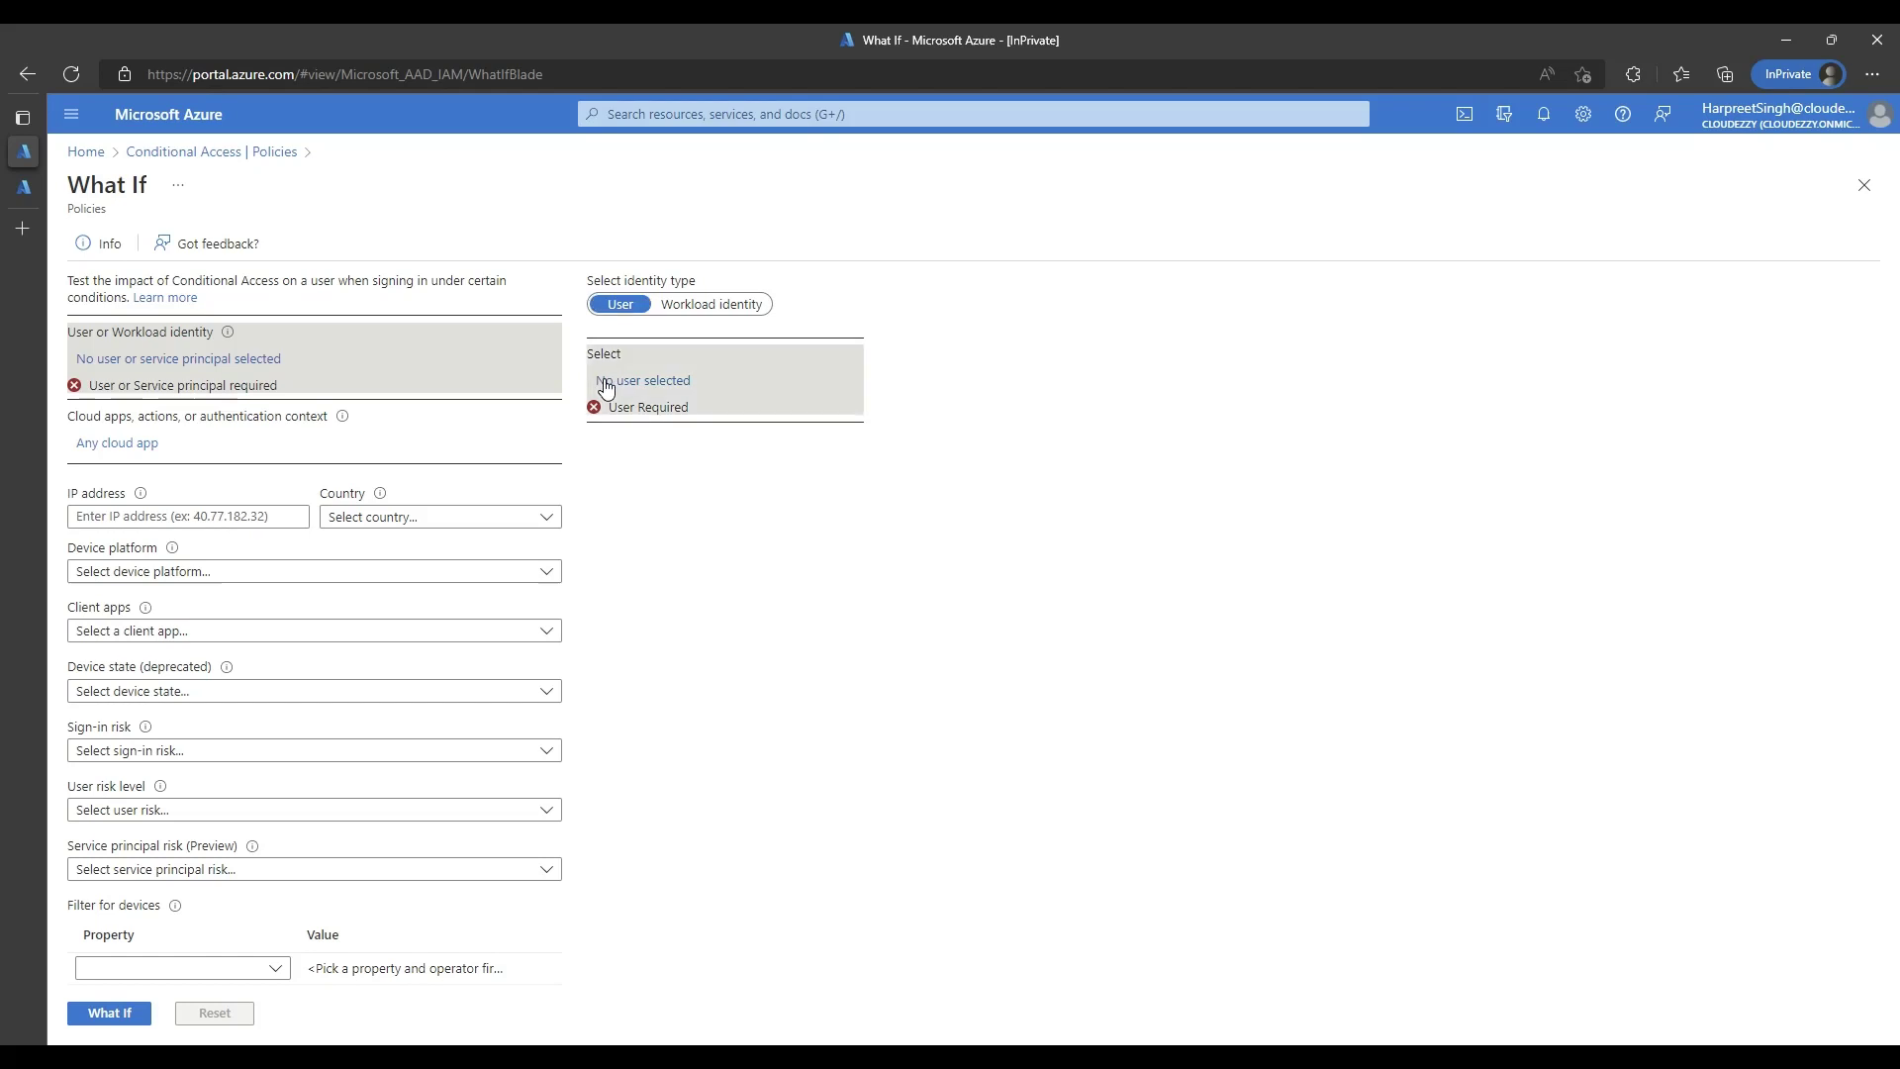
click(1466, 297)
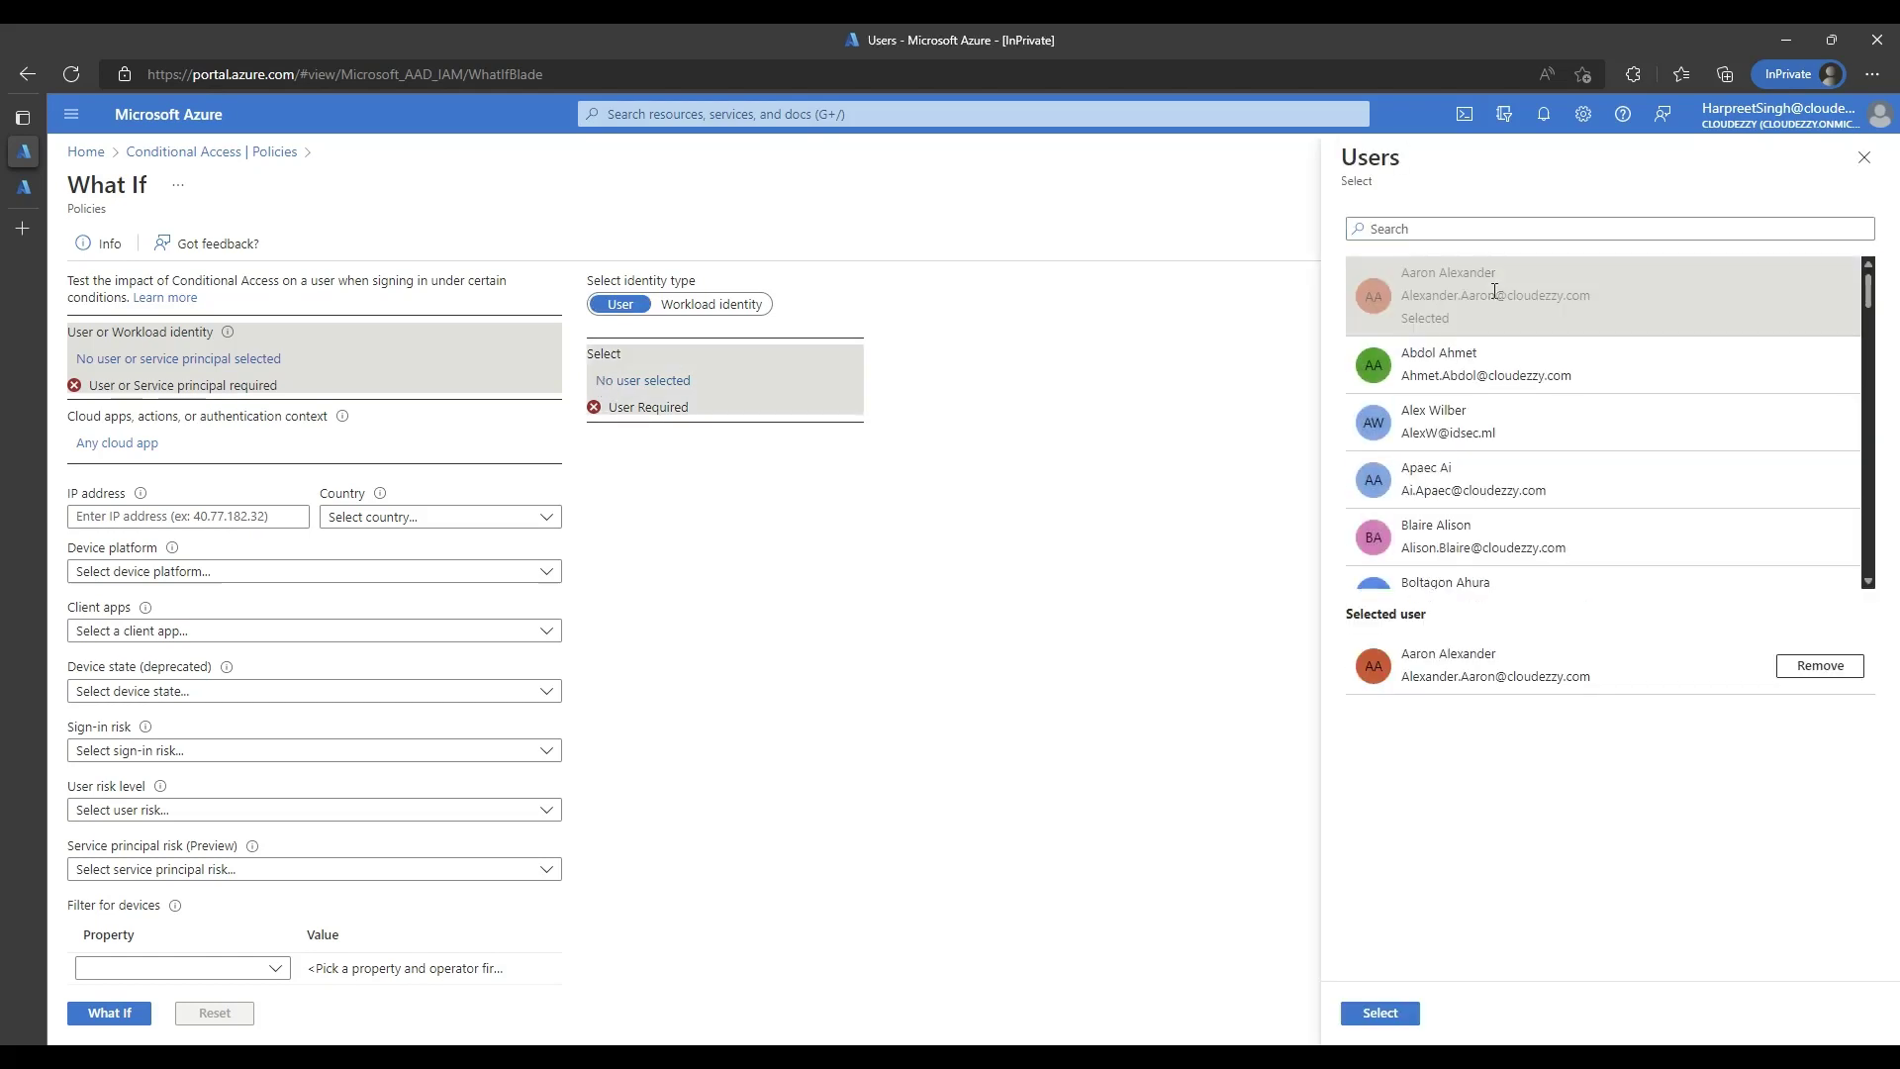
click(1370, 1012)
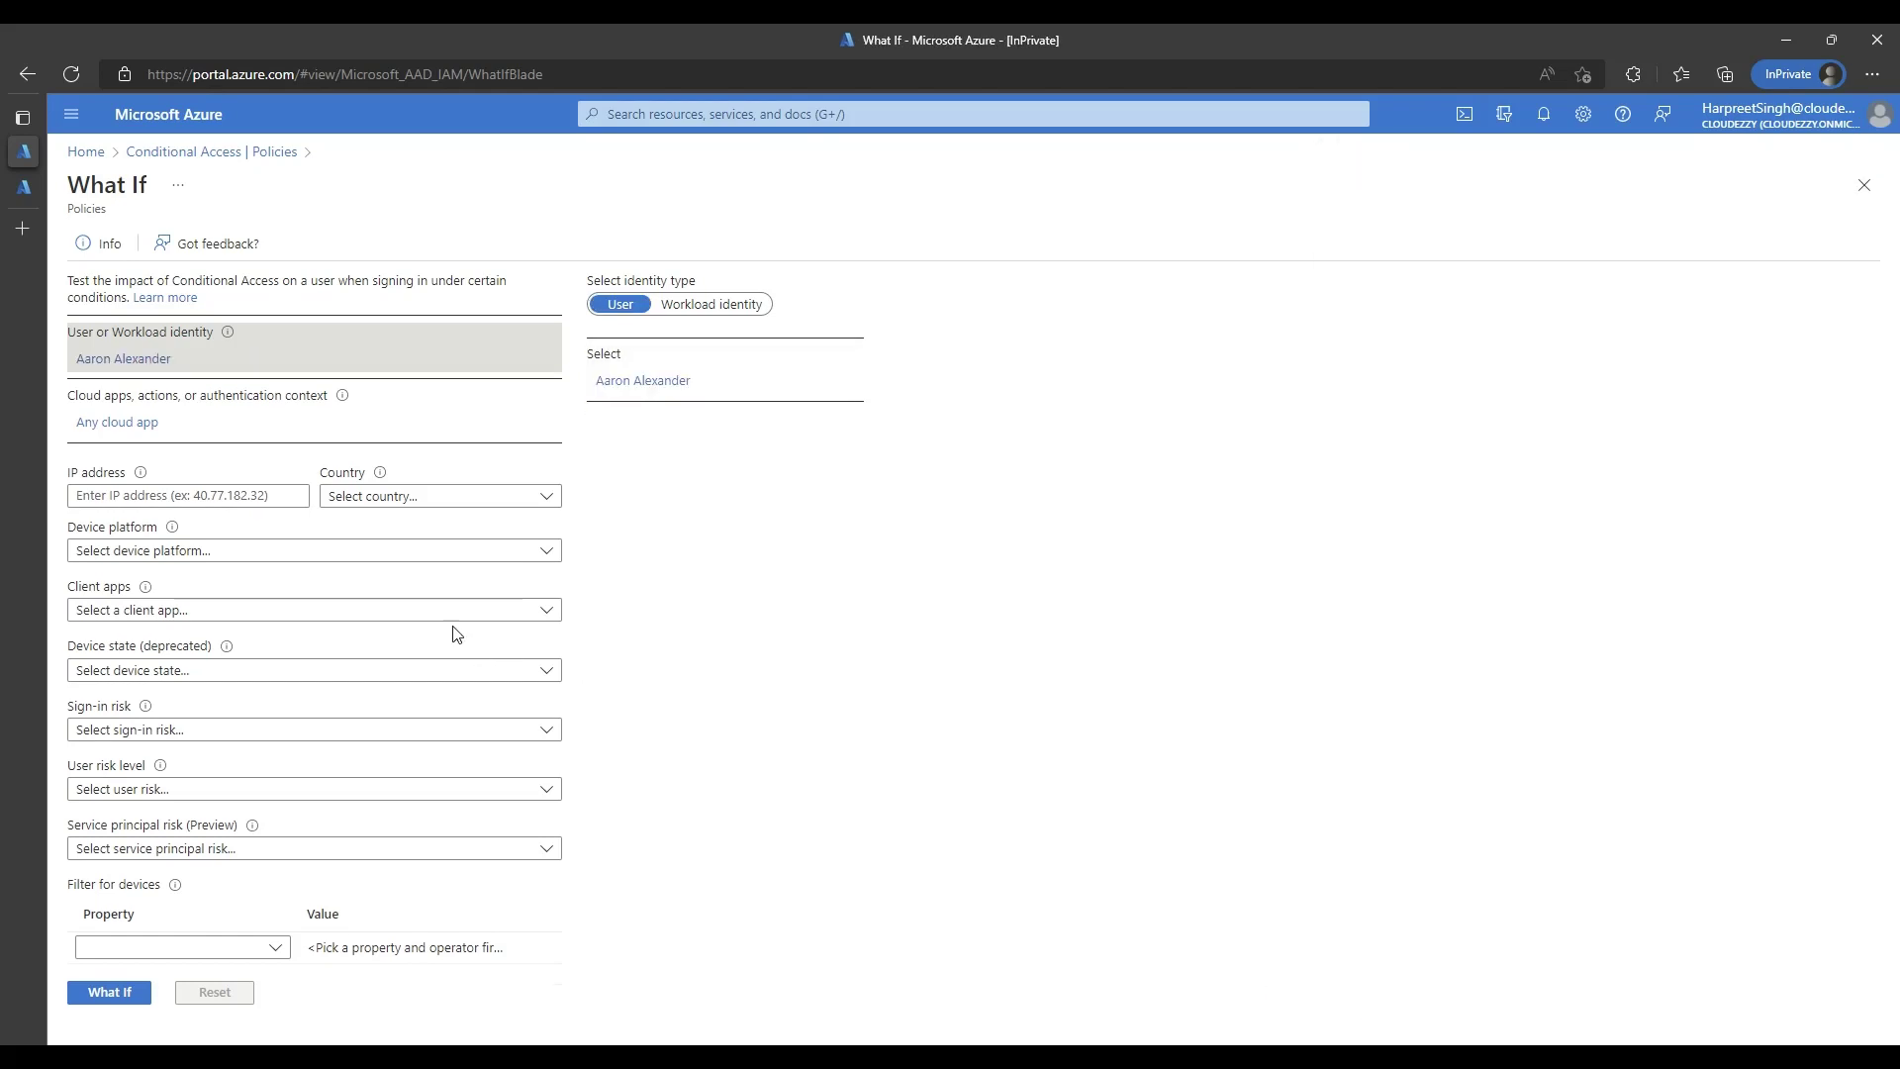
click(127, 420)
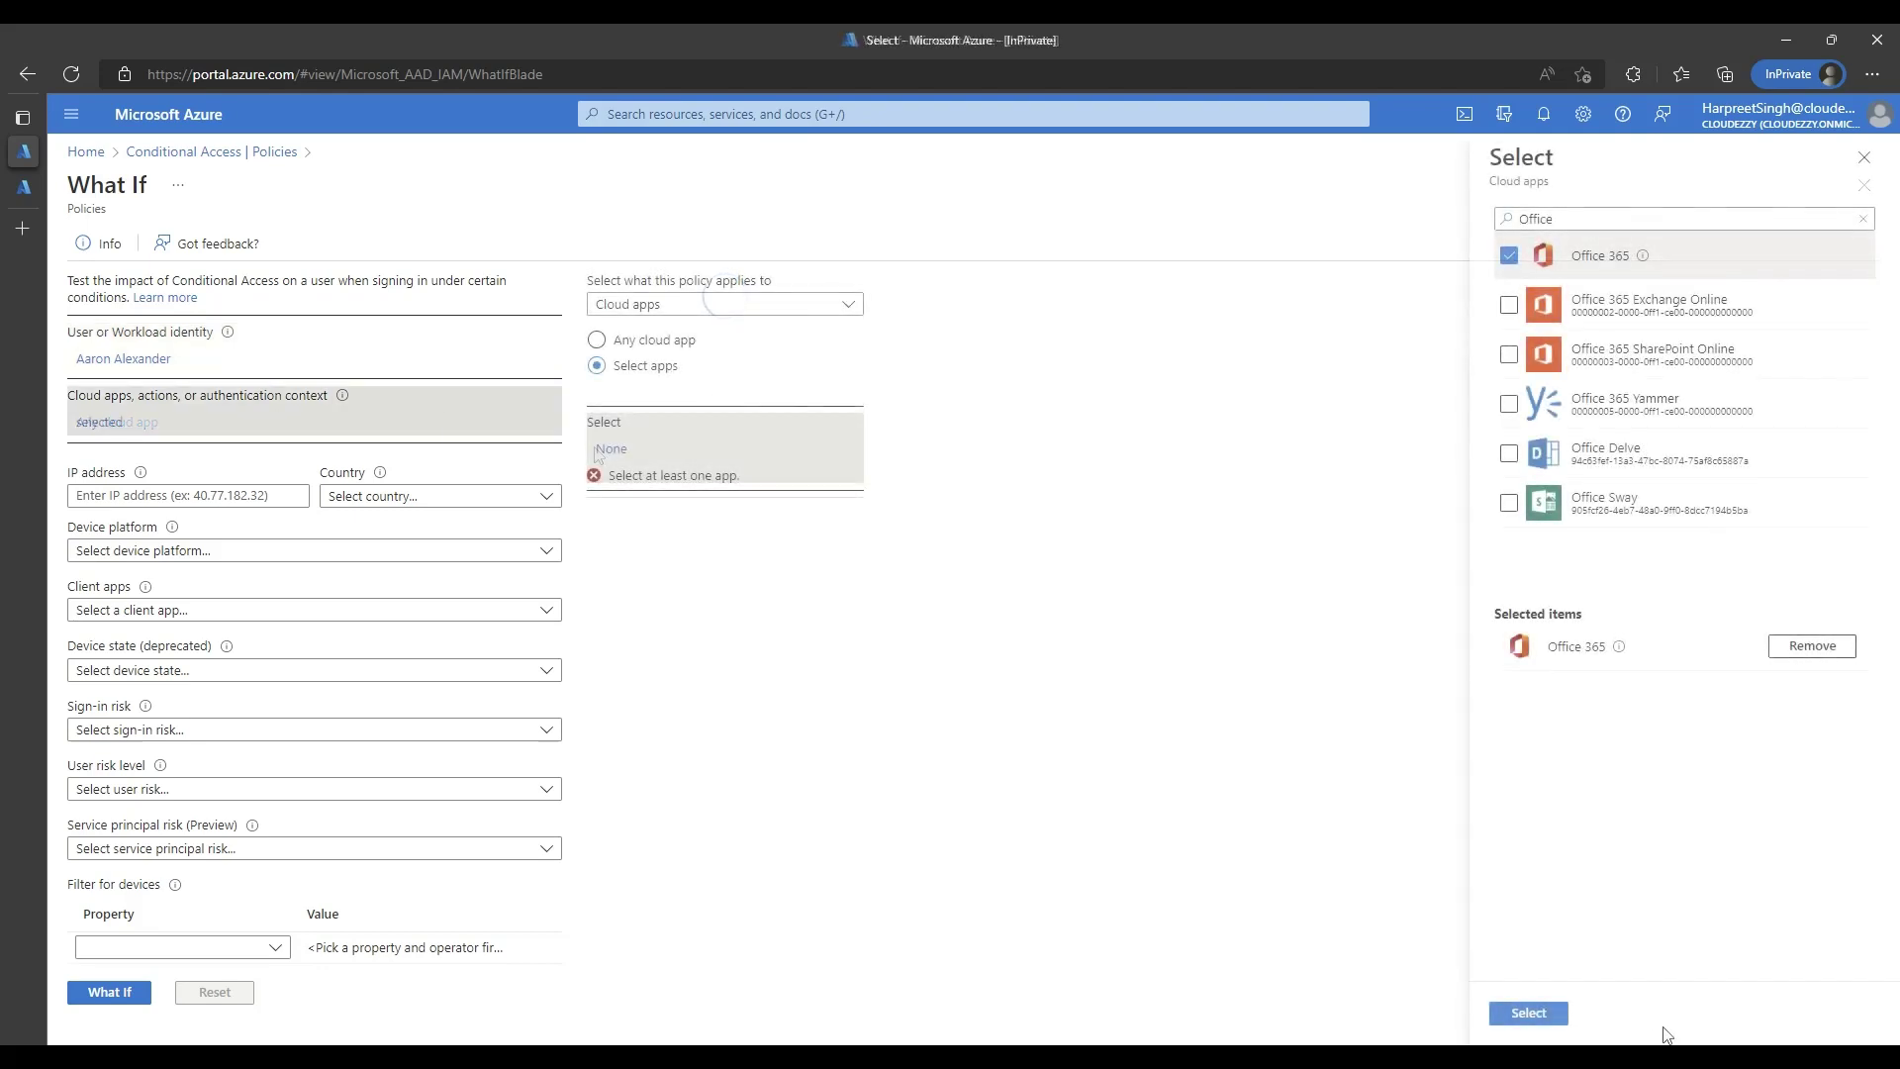
click(1529, 1012)
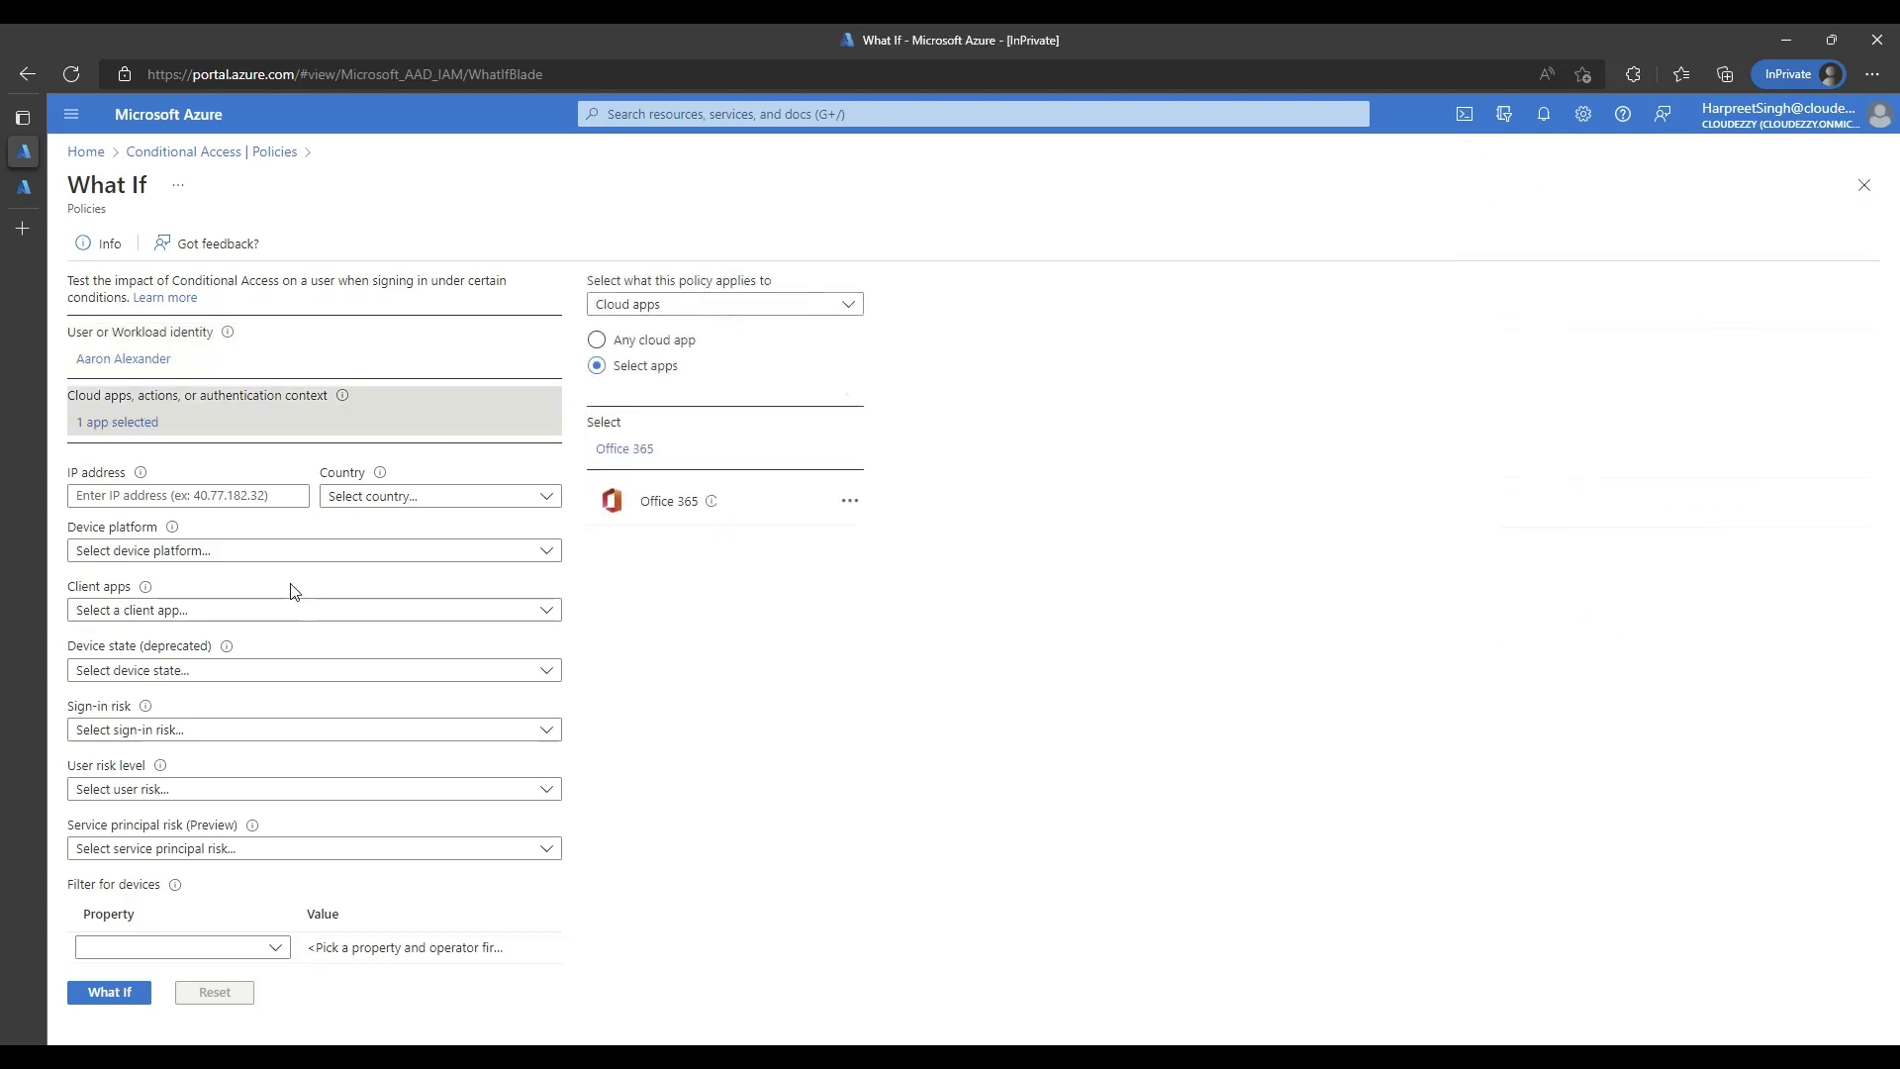
Step: Test a Windows device with TrustType Azure AD registered and run the evaluation
click(262, 554)
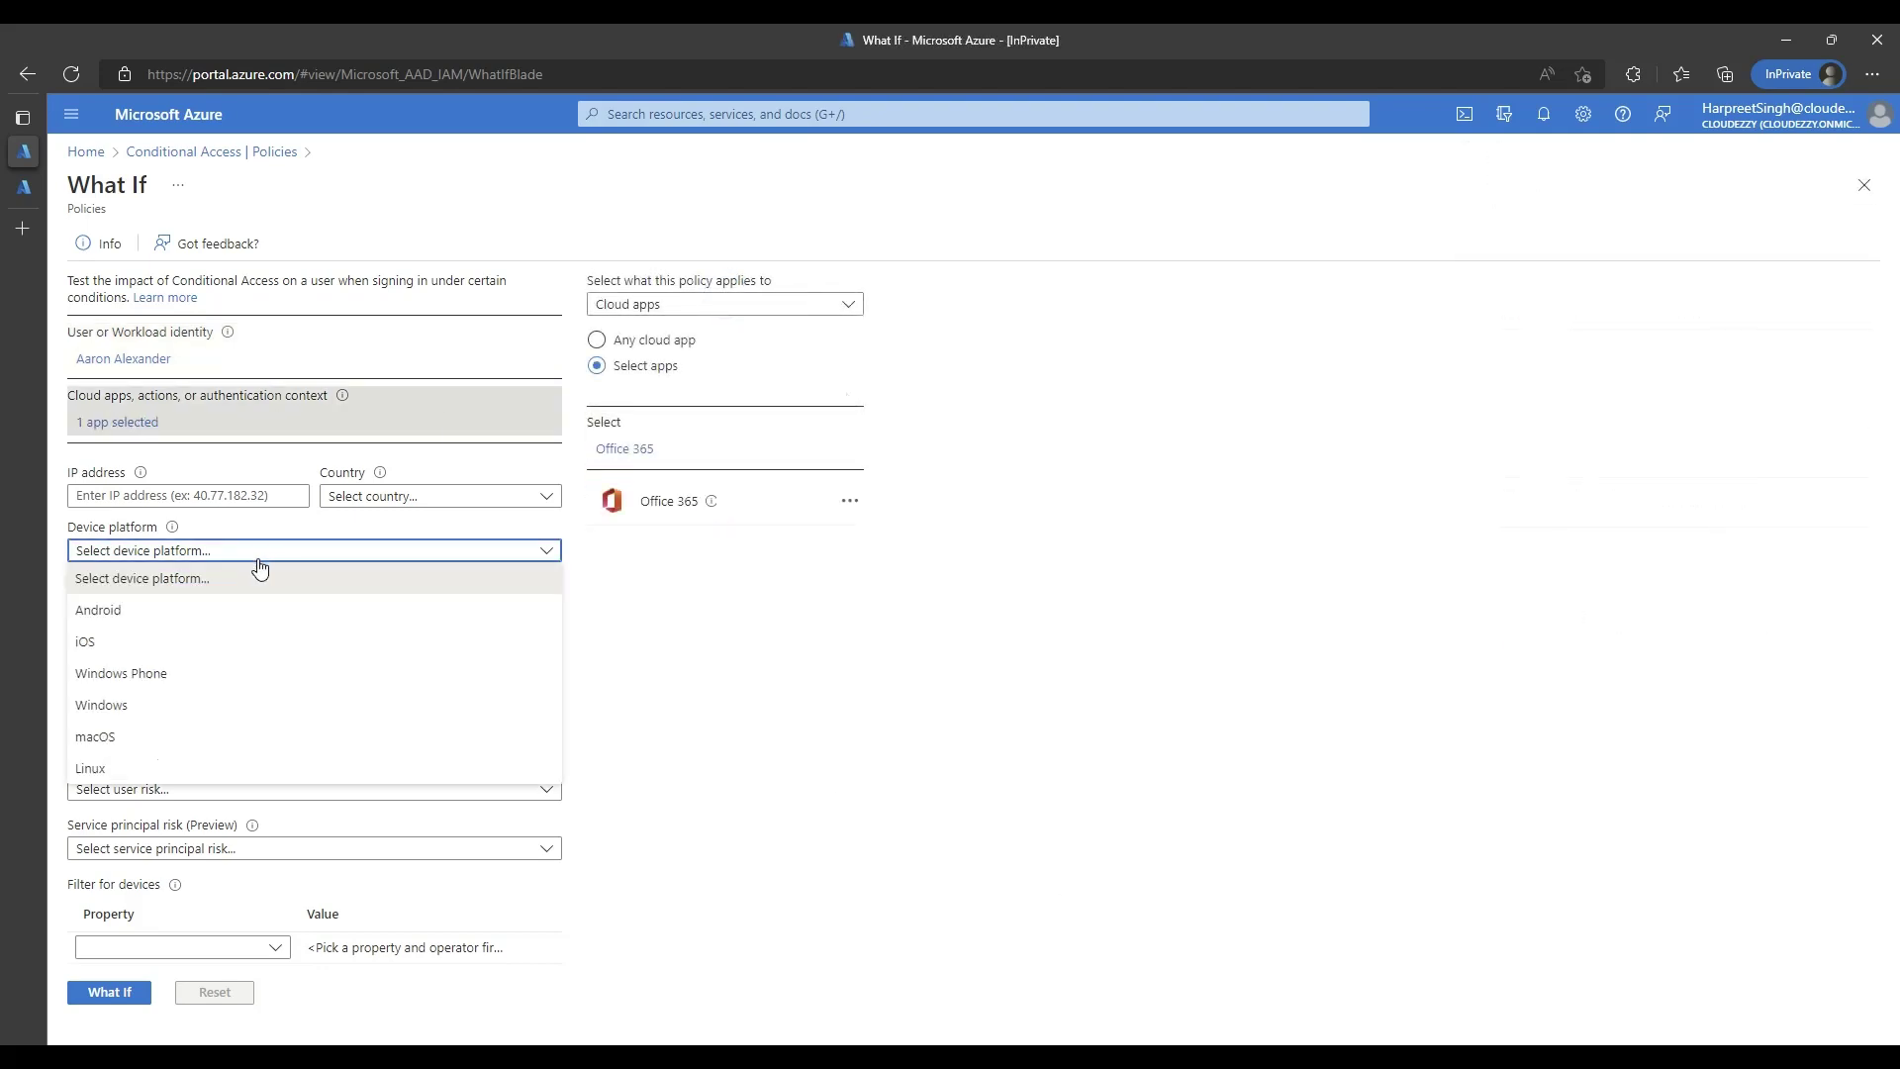
click(184, 703)
click(222, 614)
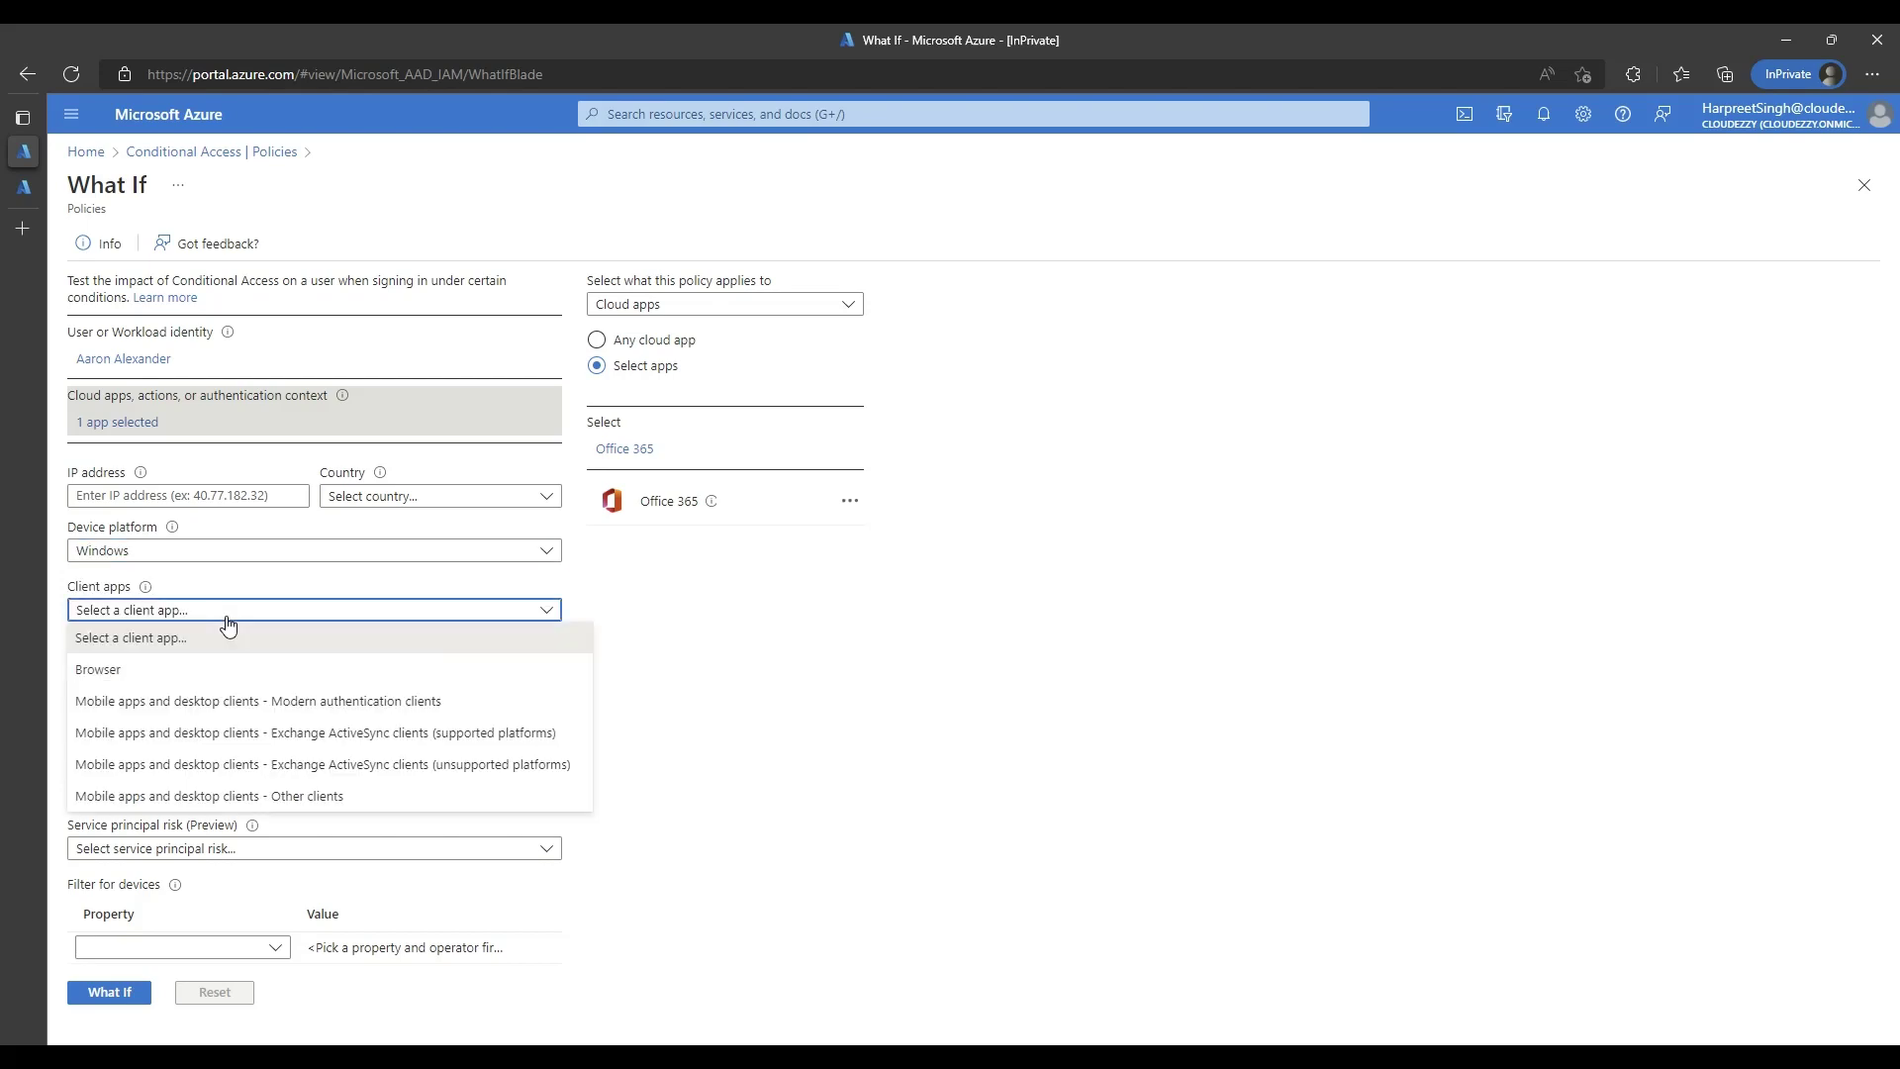
click(615, 937)
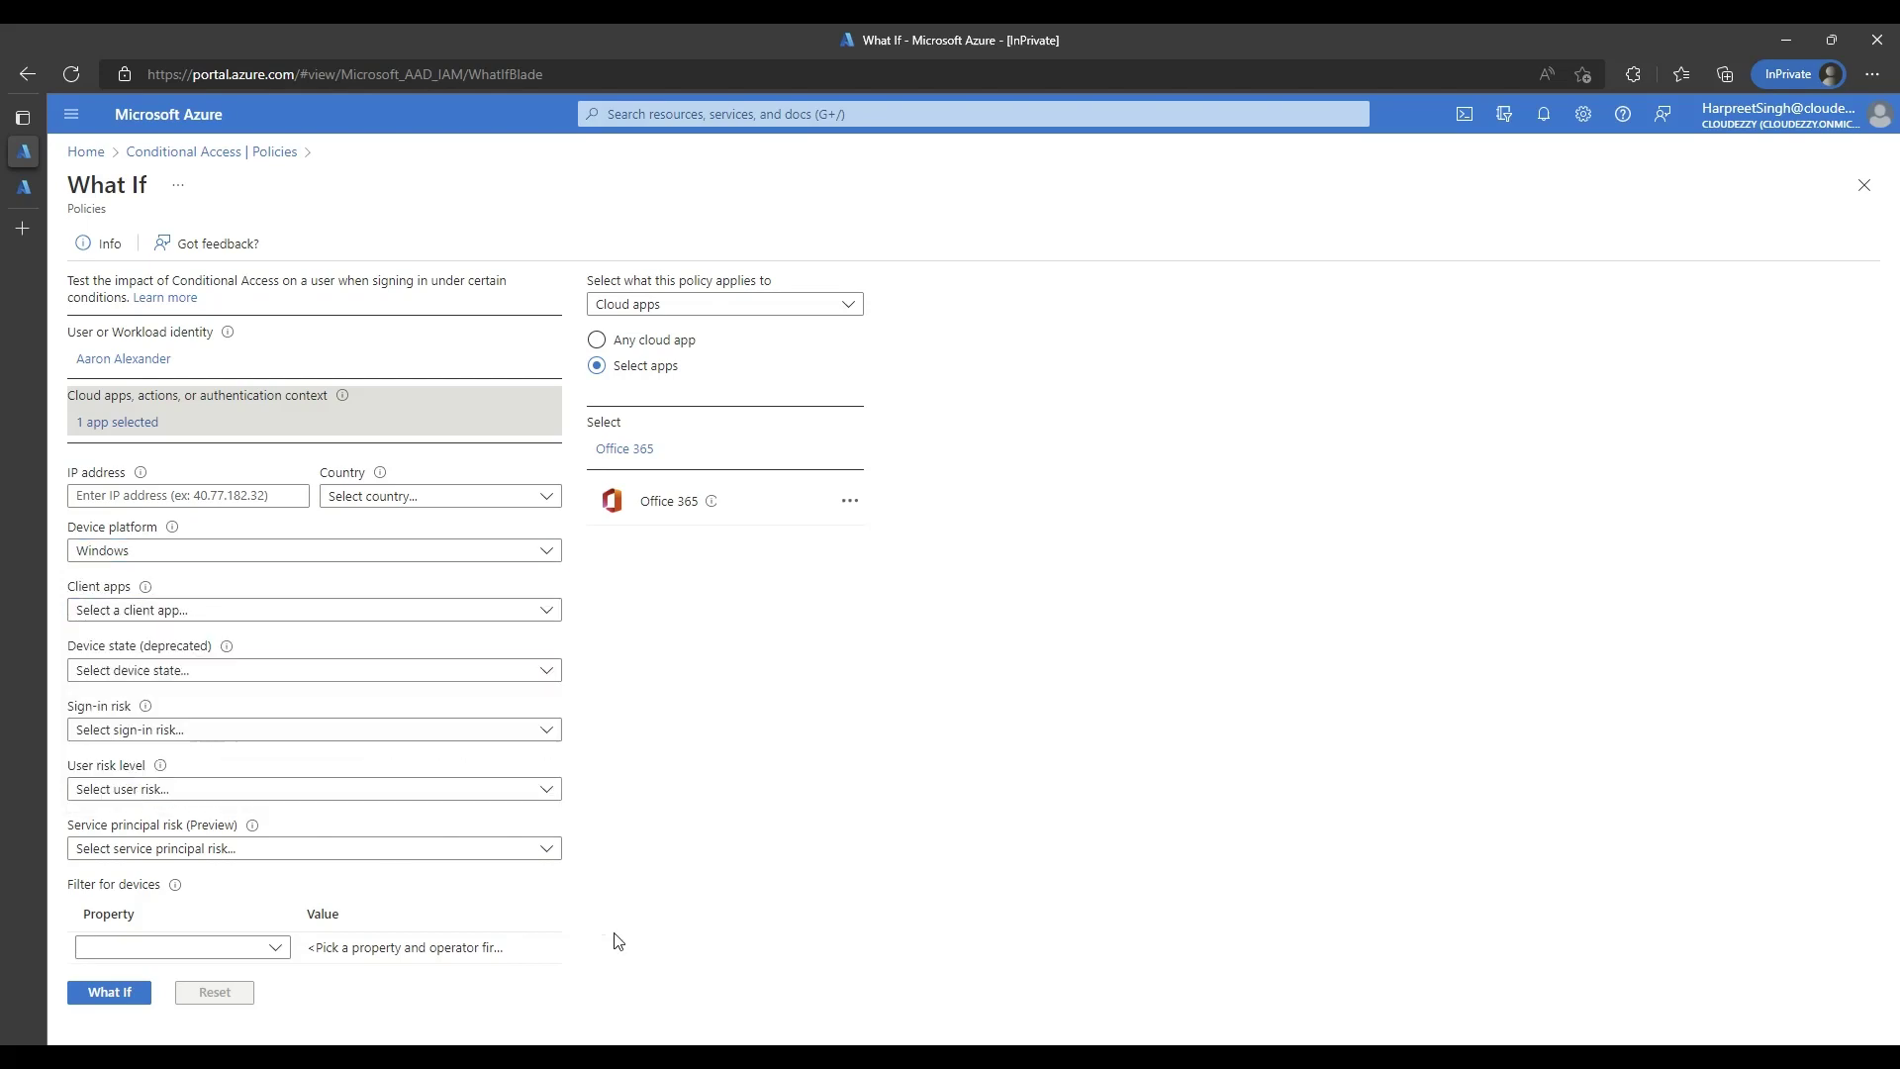
click(222, 952)
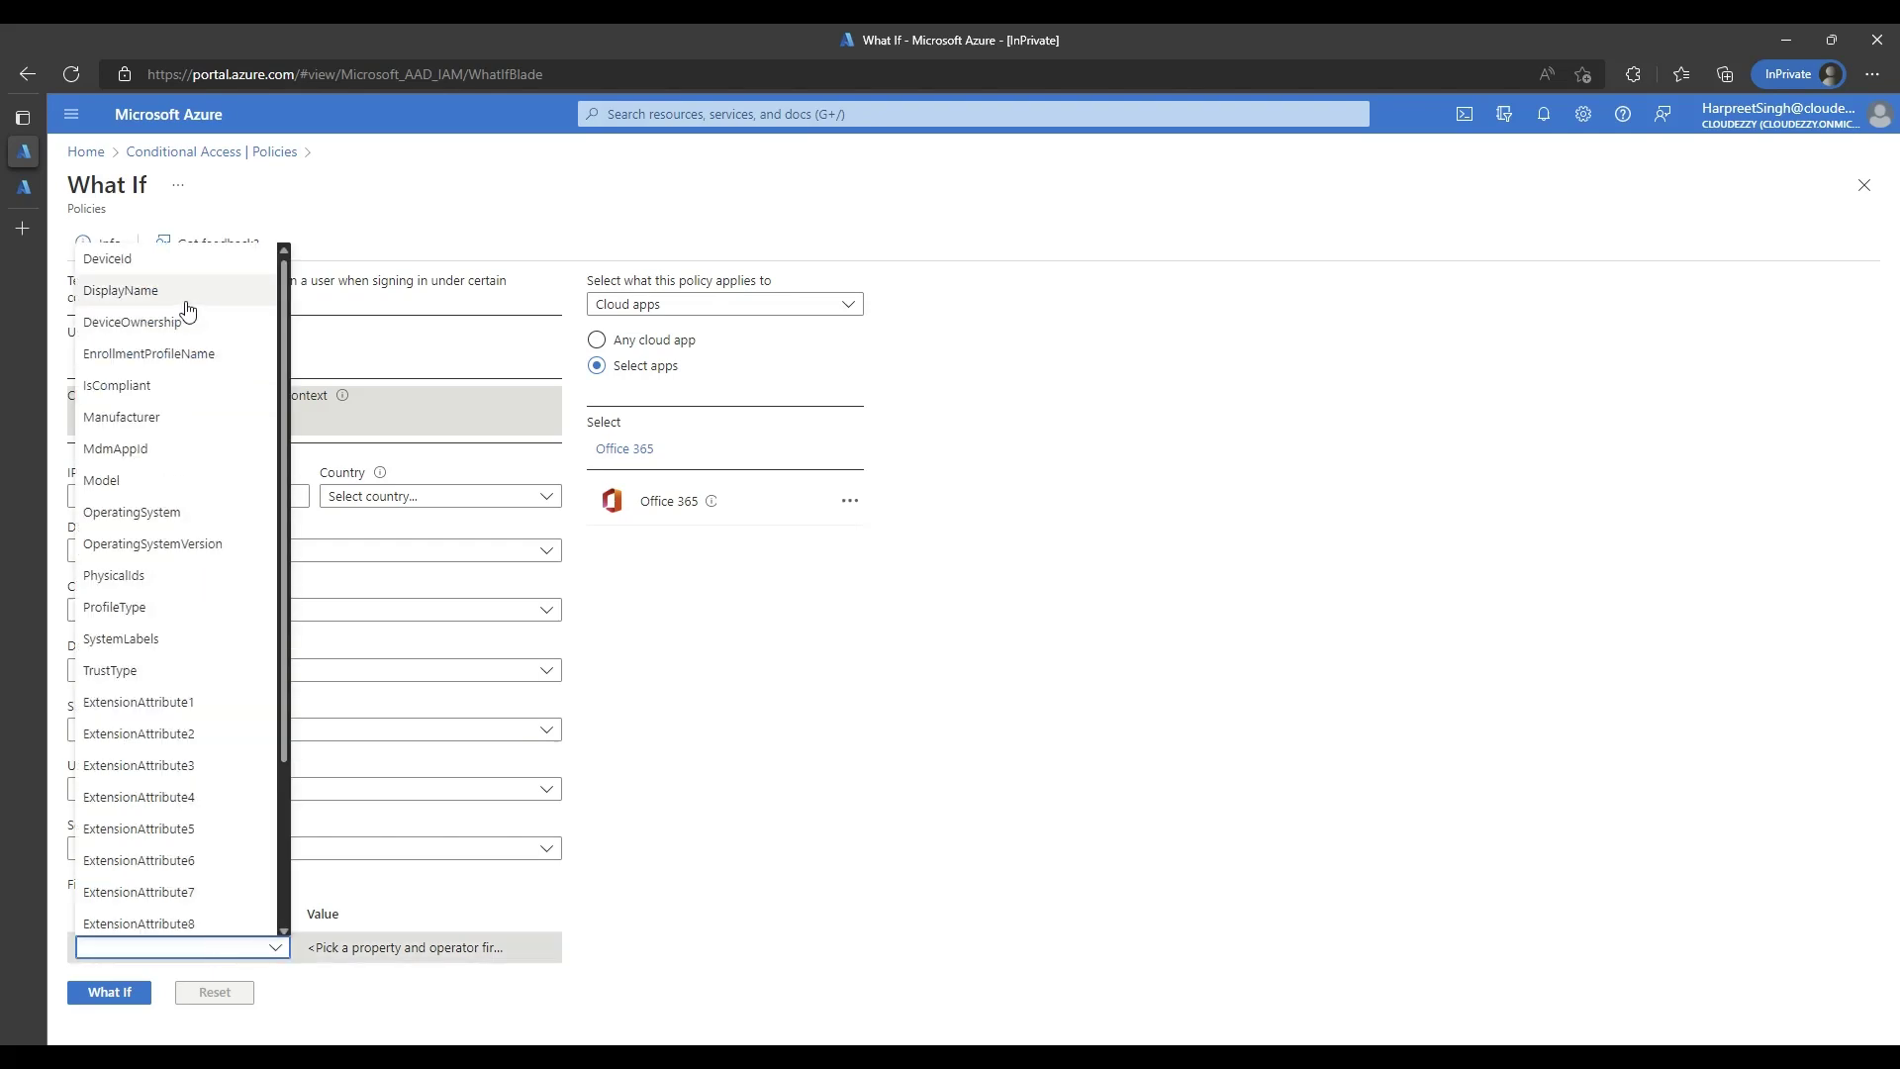
click(117, 670)
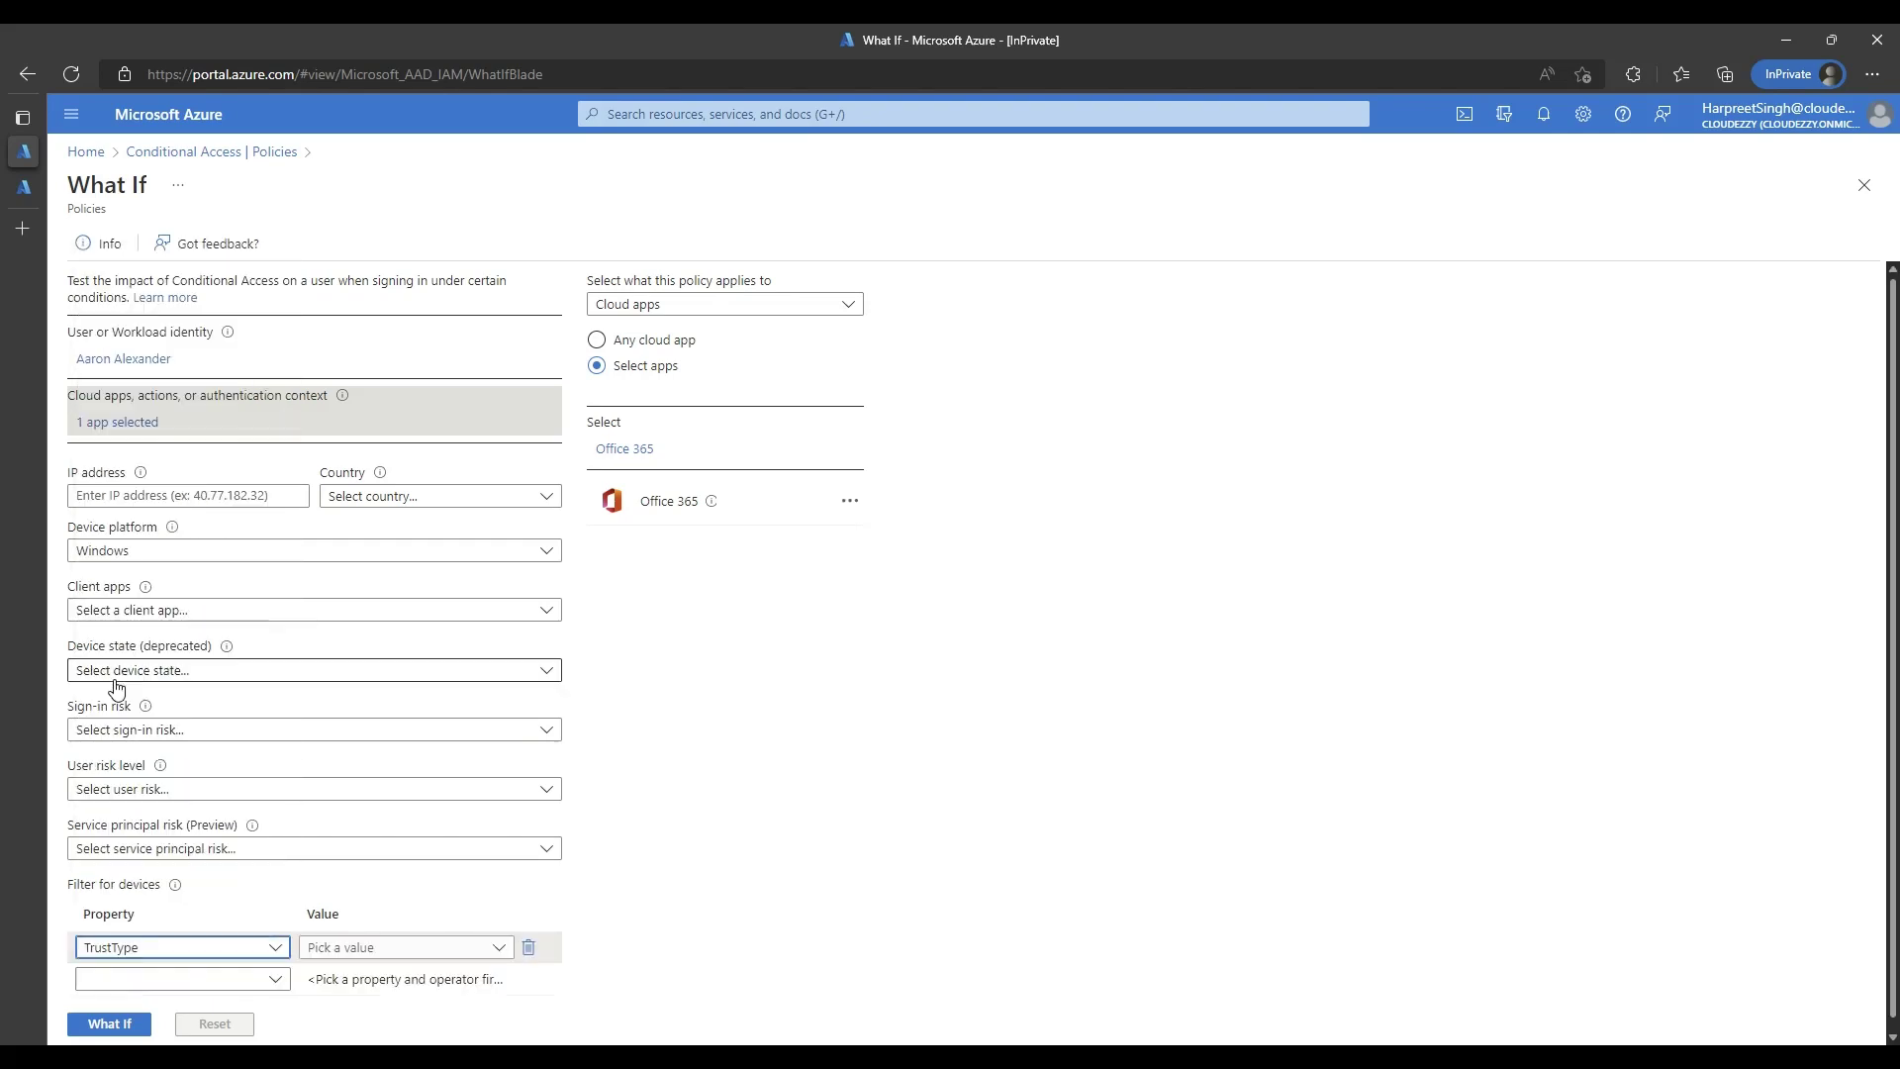
click(401, 950)
click(377, 920)
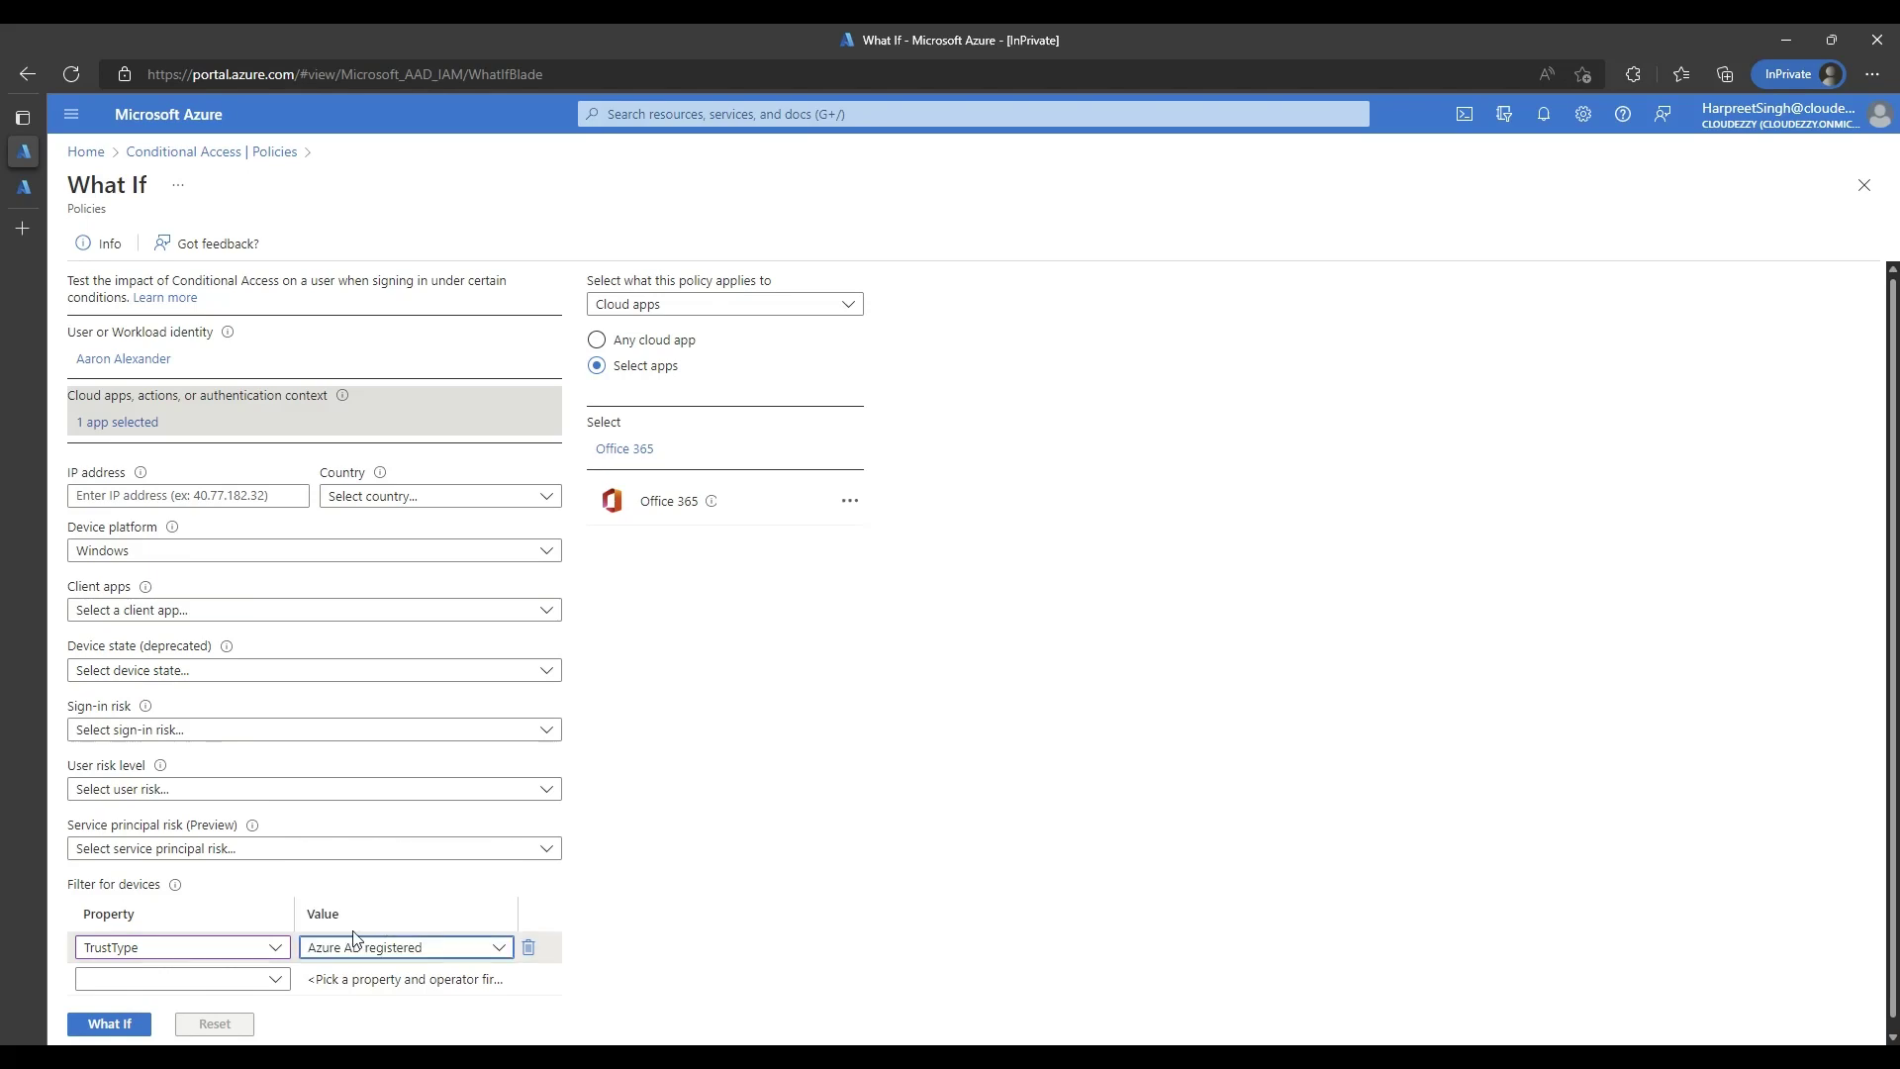
click(128, 1027)
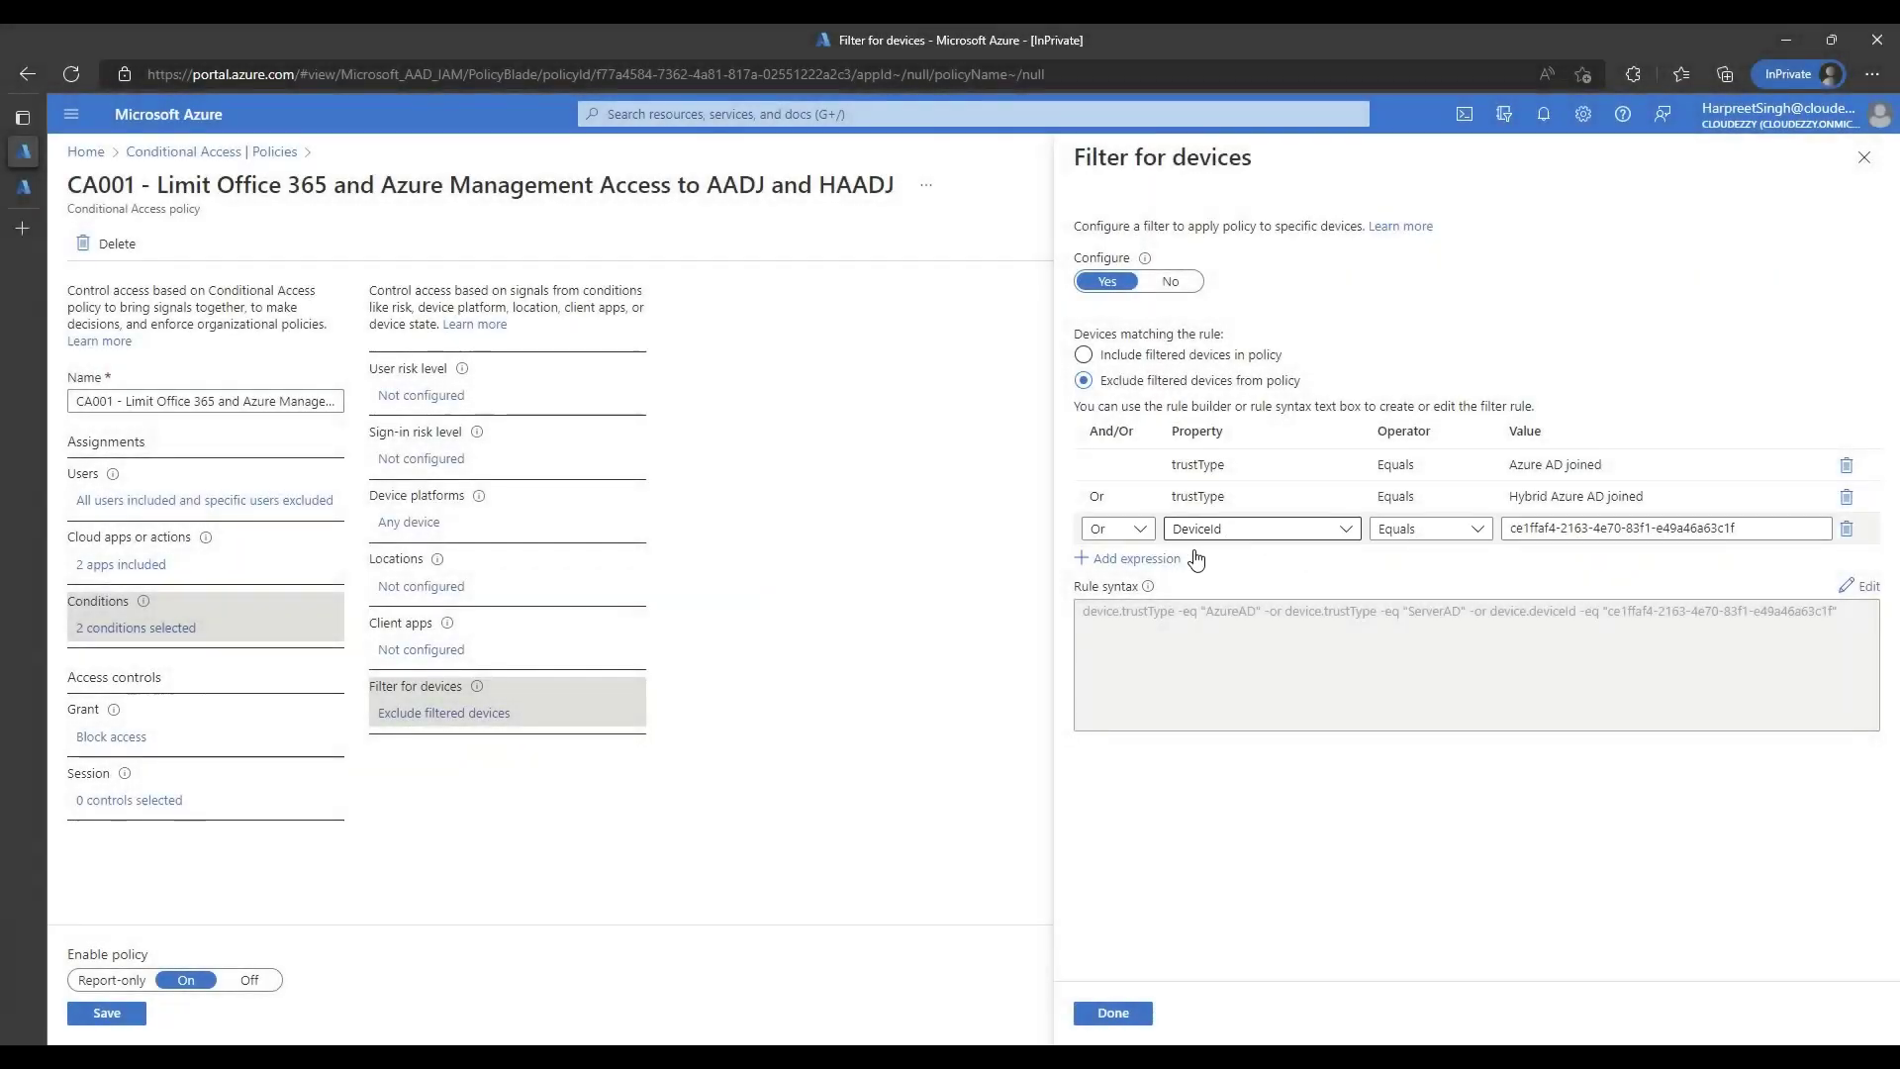
Step: Add a fourth, empty And expression below the three device-filter rules
click(1148, 559)
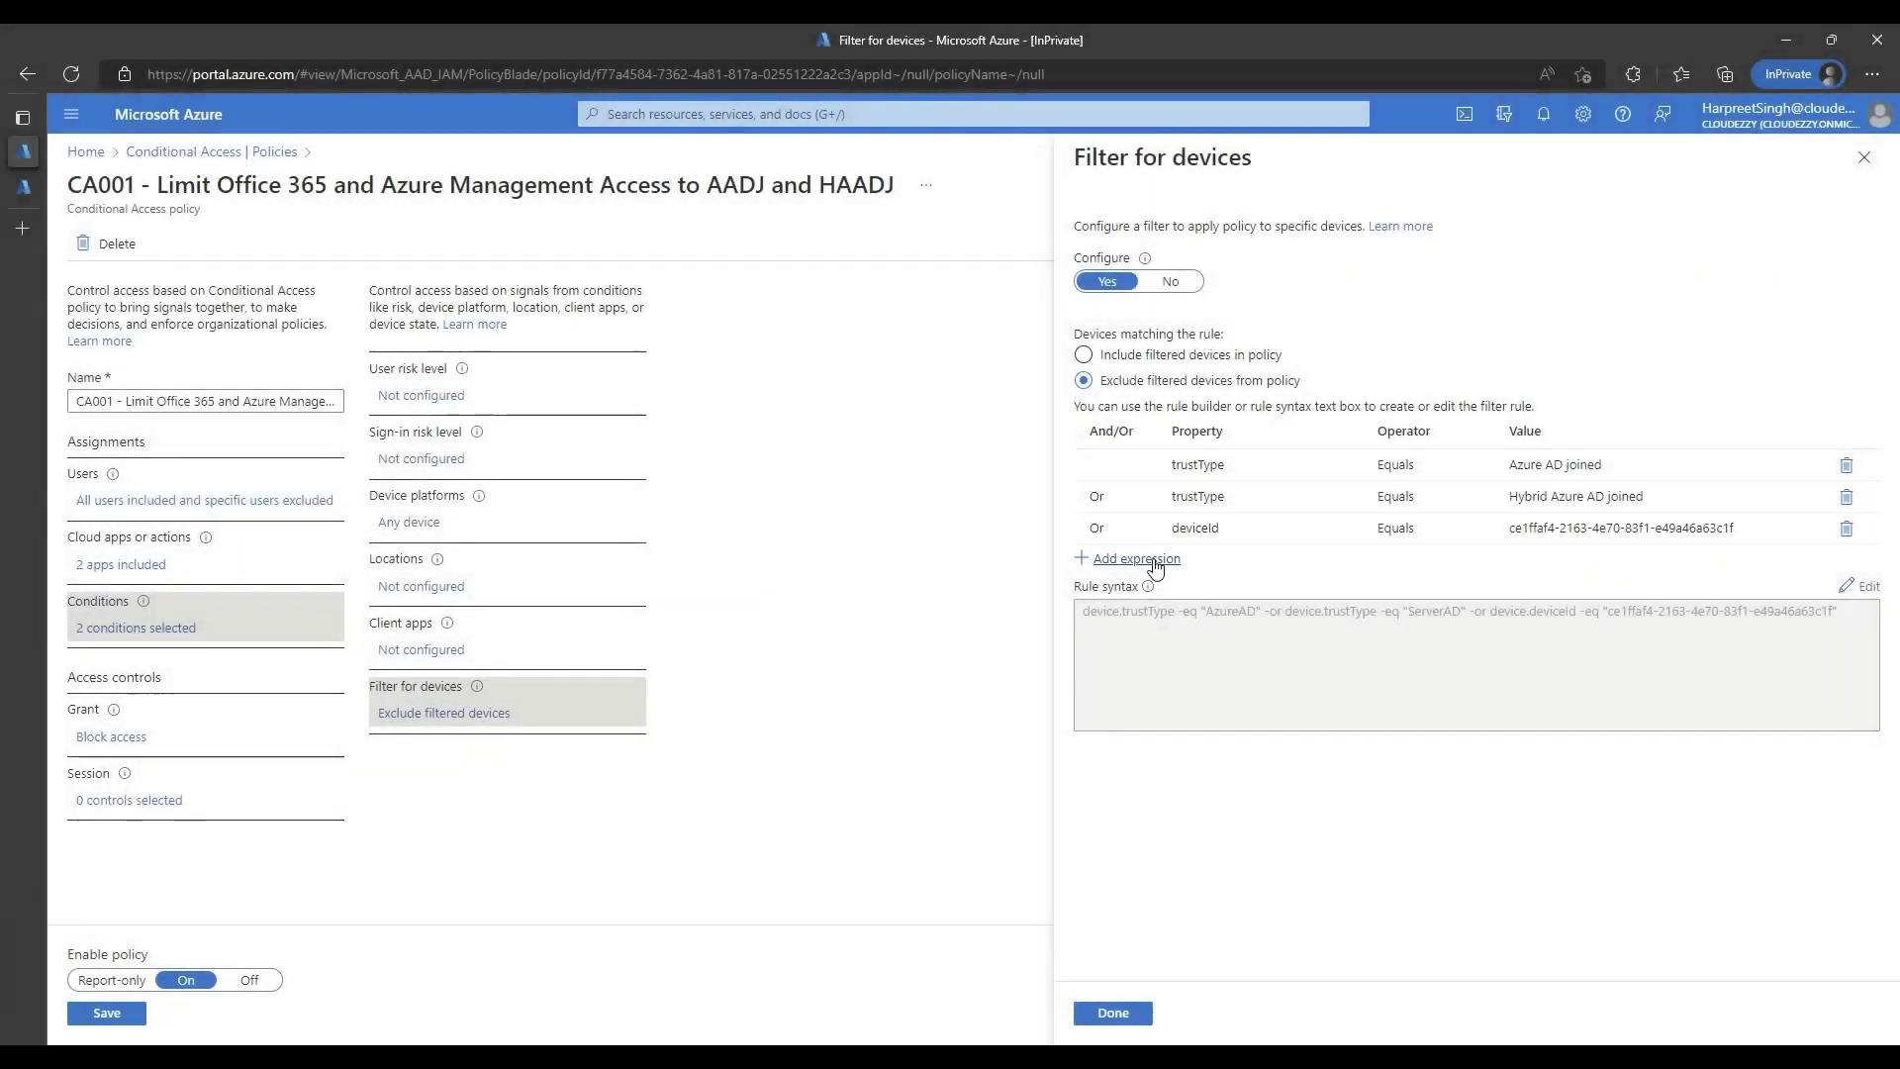
click(1237, 561)
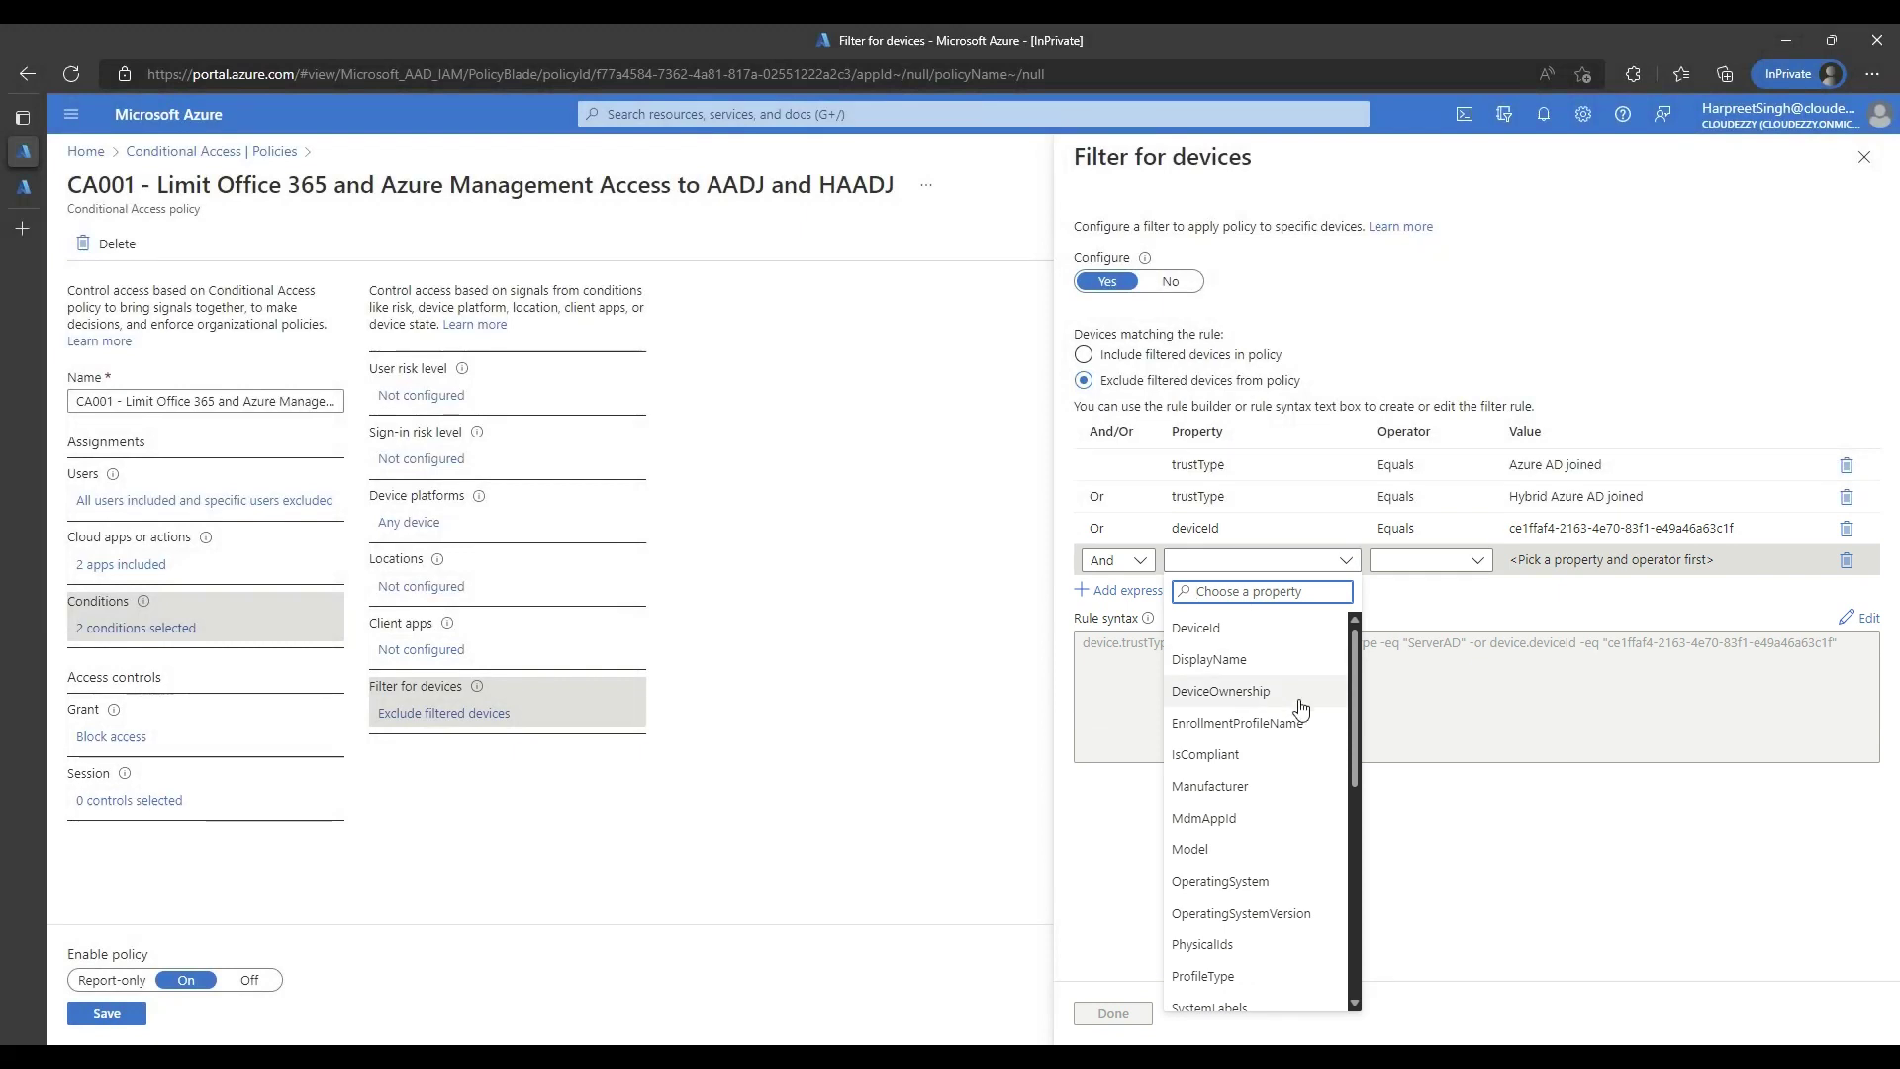
mouse_move(1352, 732)
mouse_down()
mouse_move(1346, 972)
mouse_move(1354, 708)
mouse_up()
click(1006, 837)
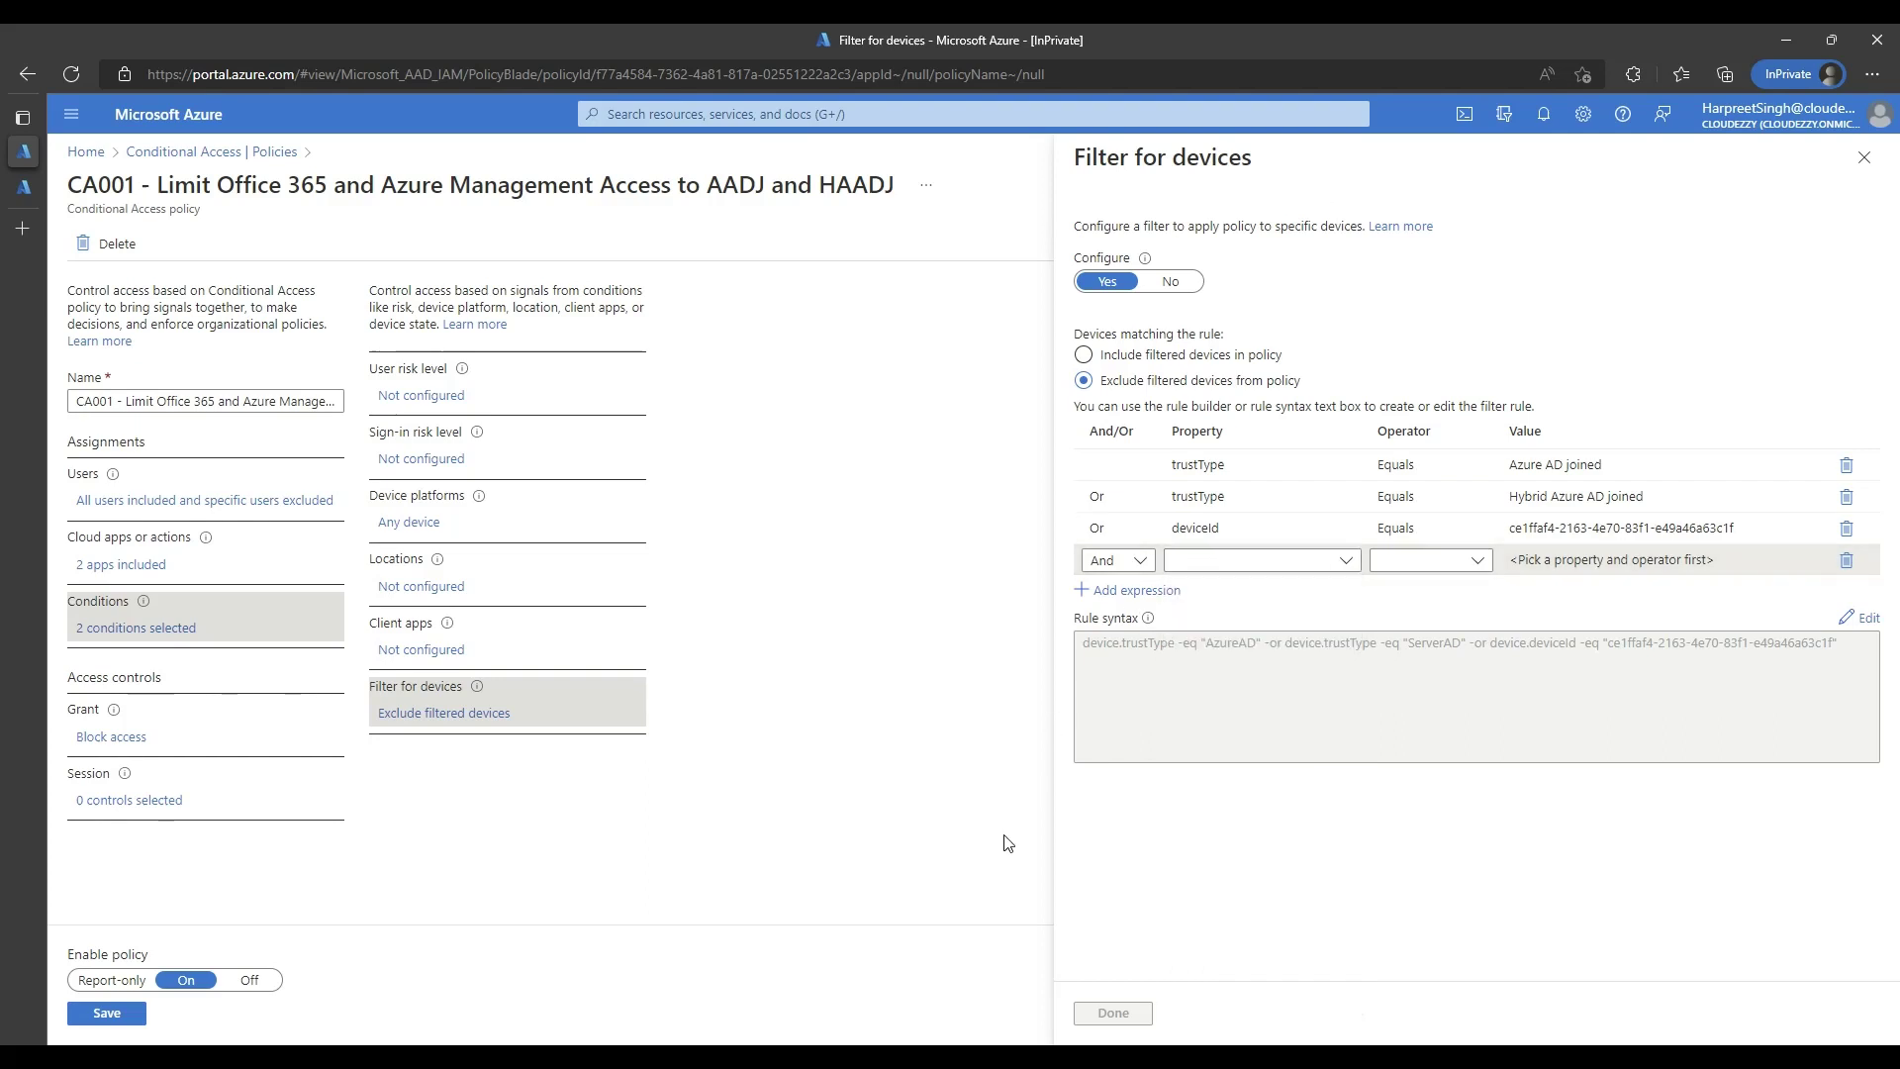